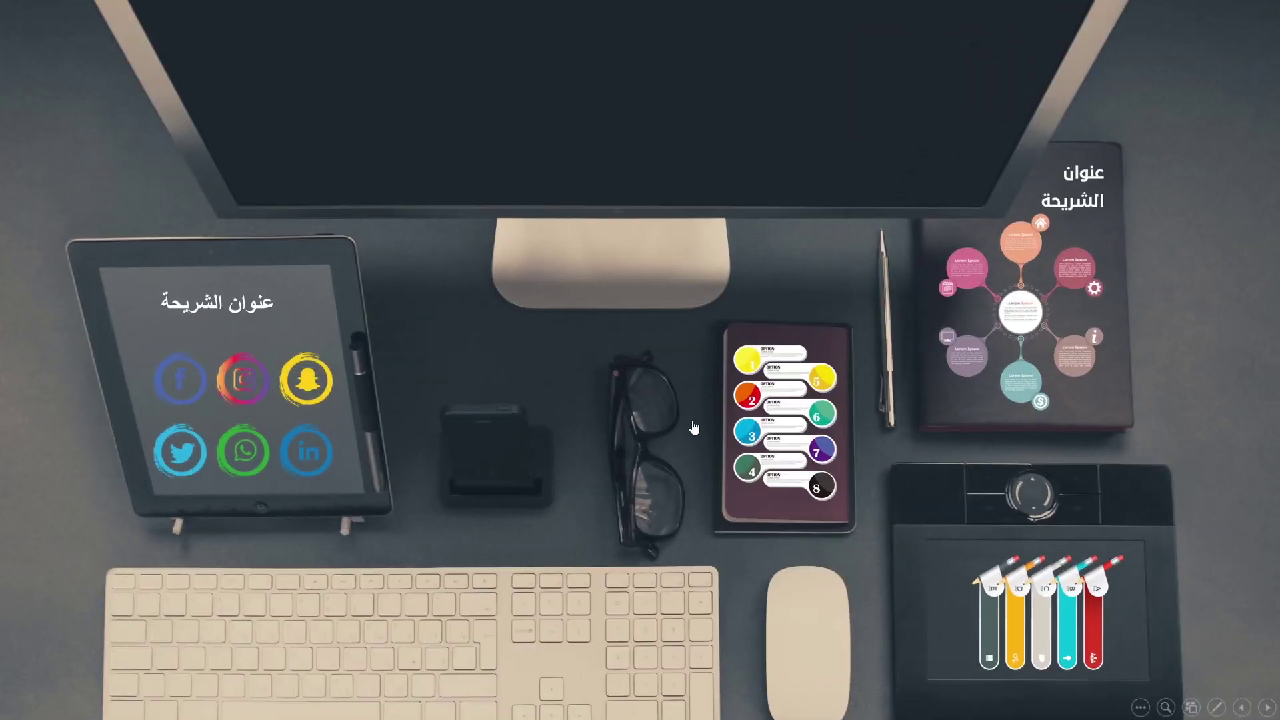
# Zoom into the book, notebook, tablet and pencil infographics, returning to the desk overview each time.
pyautogui.click(1012, 305)
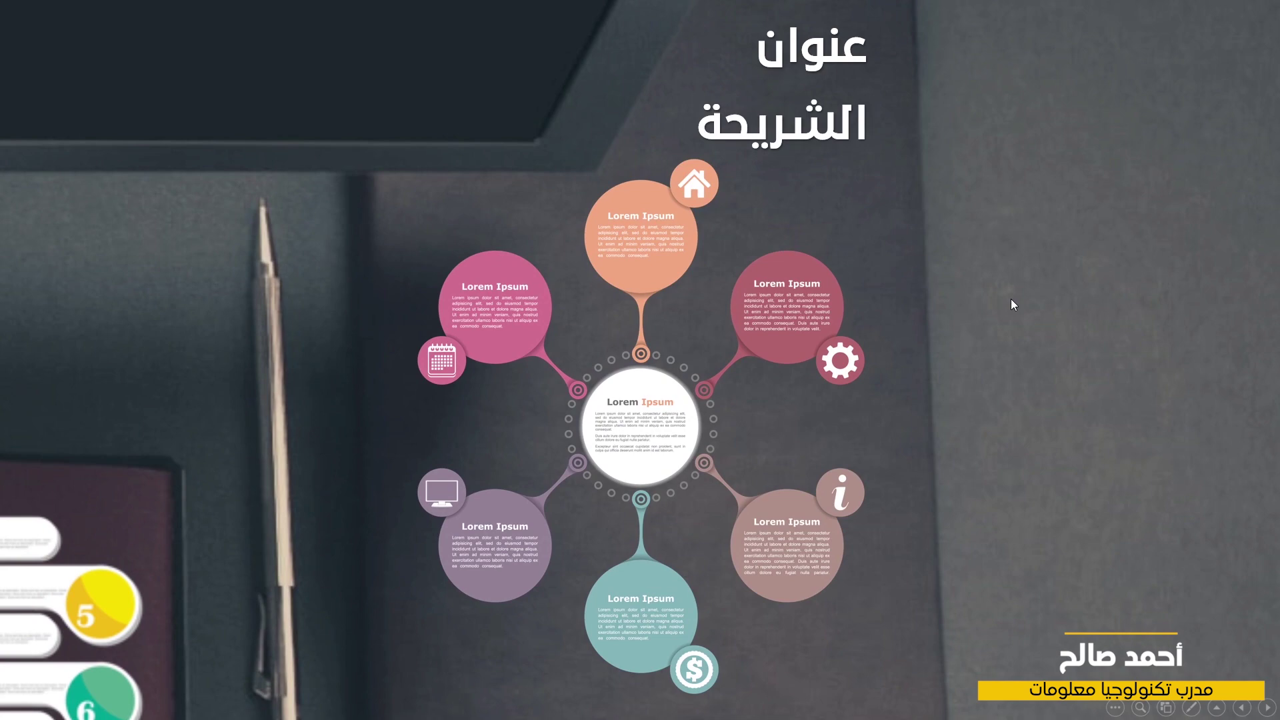
pyautogui.click(1011, 301)
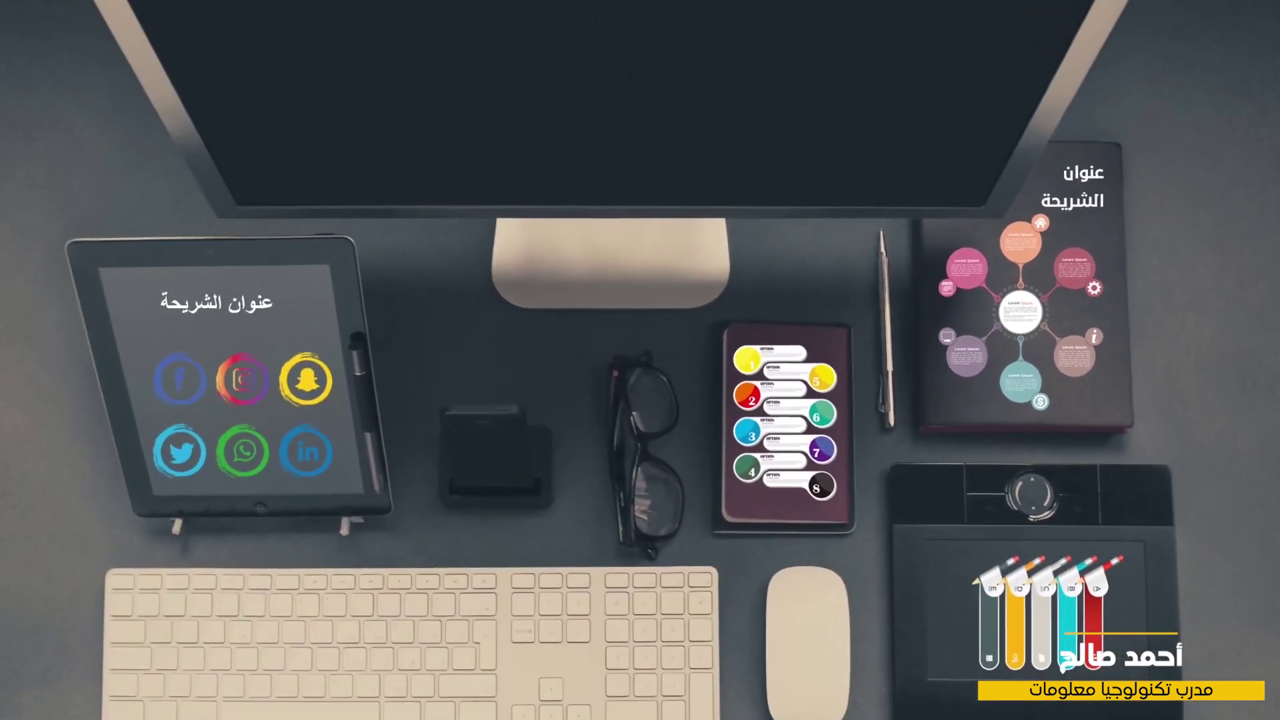
pyautogui.click(800, 412)
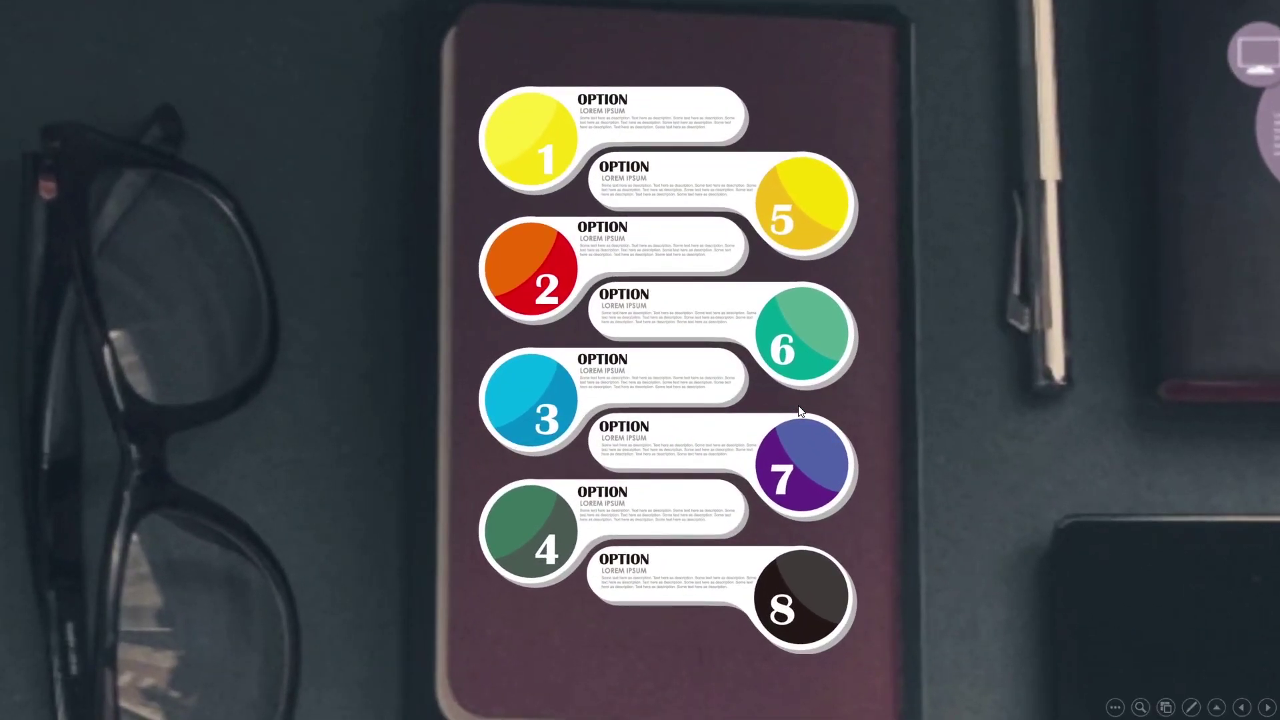
pyautogui.click(800, 412)
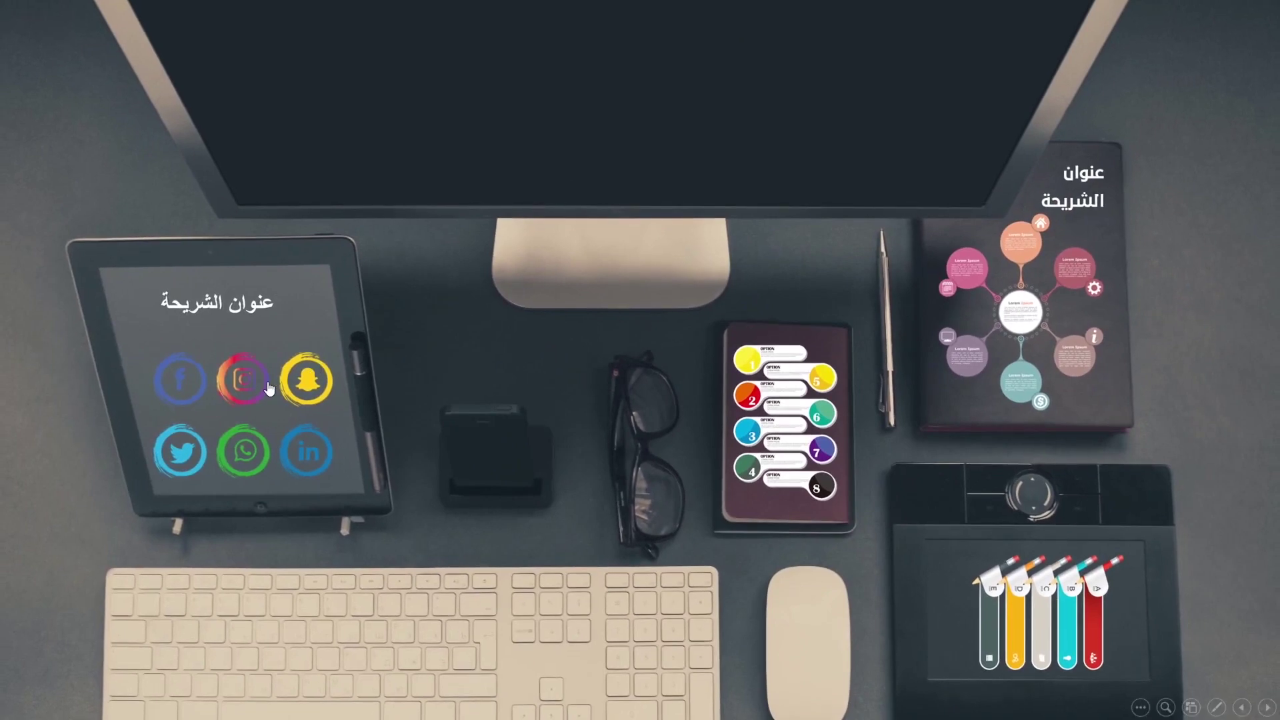
pyautogui.click(269, 386)
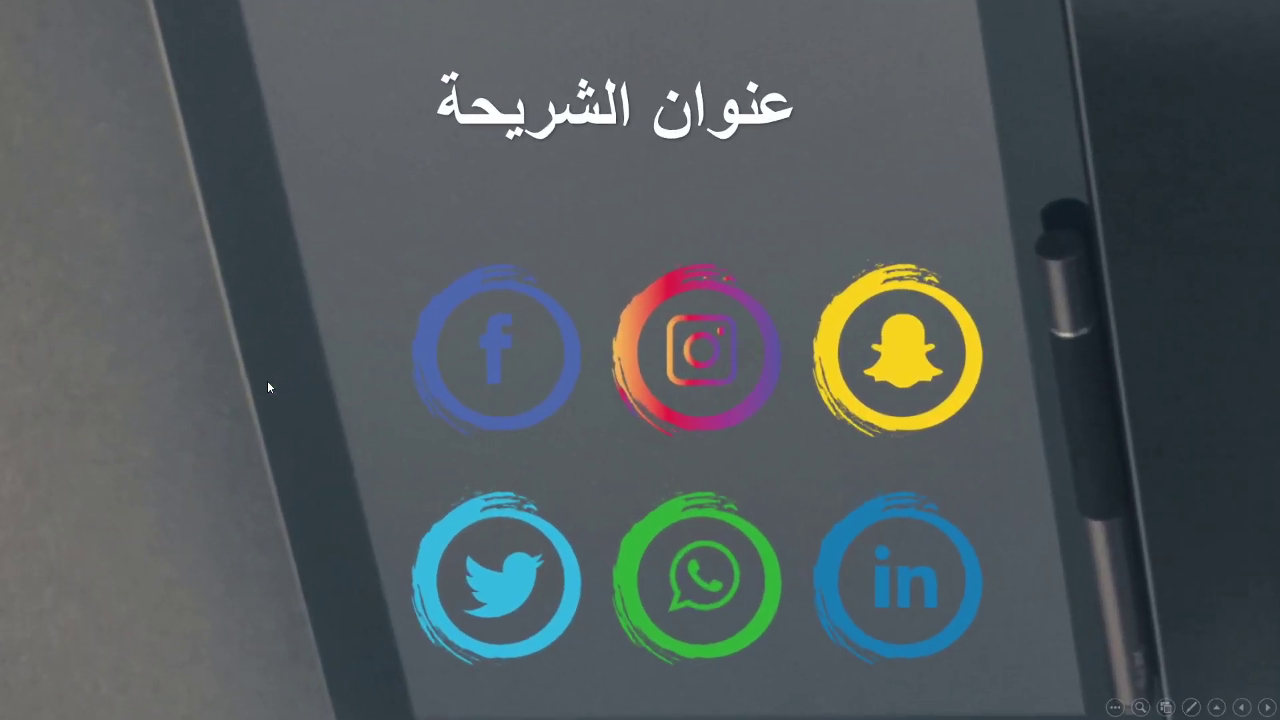
pyautogui.click(268, 383)
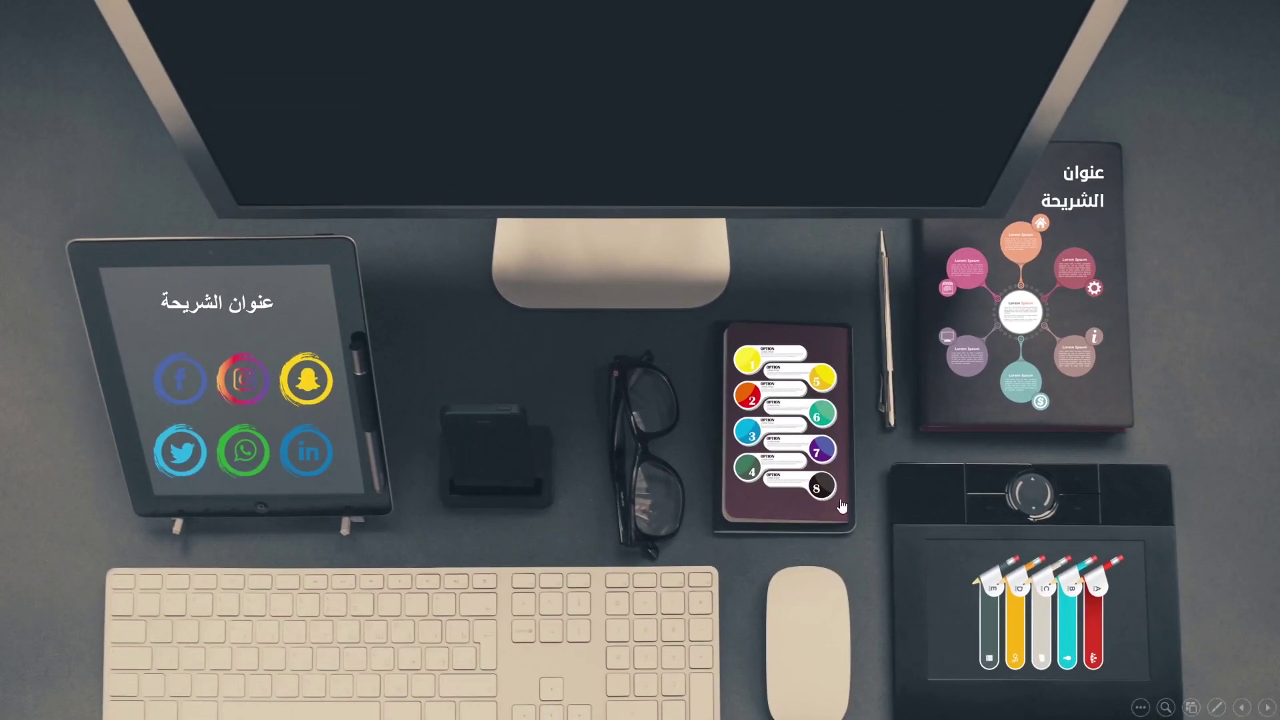
pyautogui.click(1021, 584)
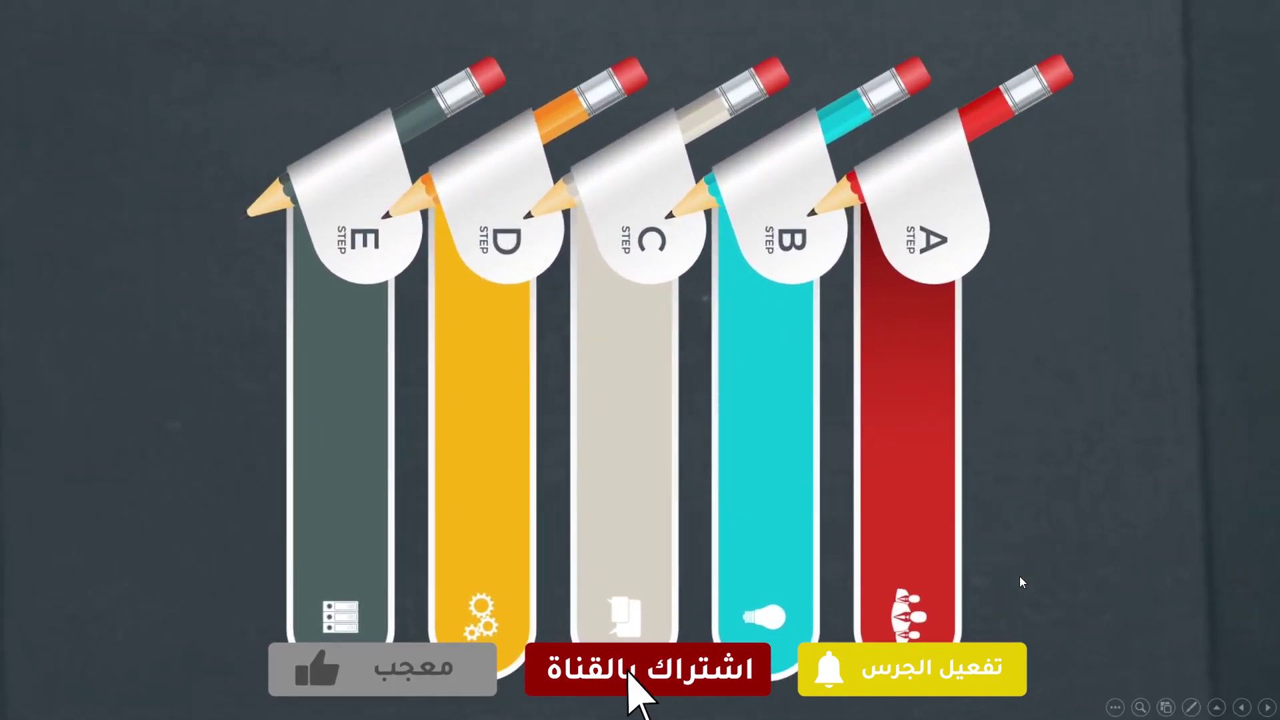
pyautogui.click(1020, 581)
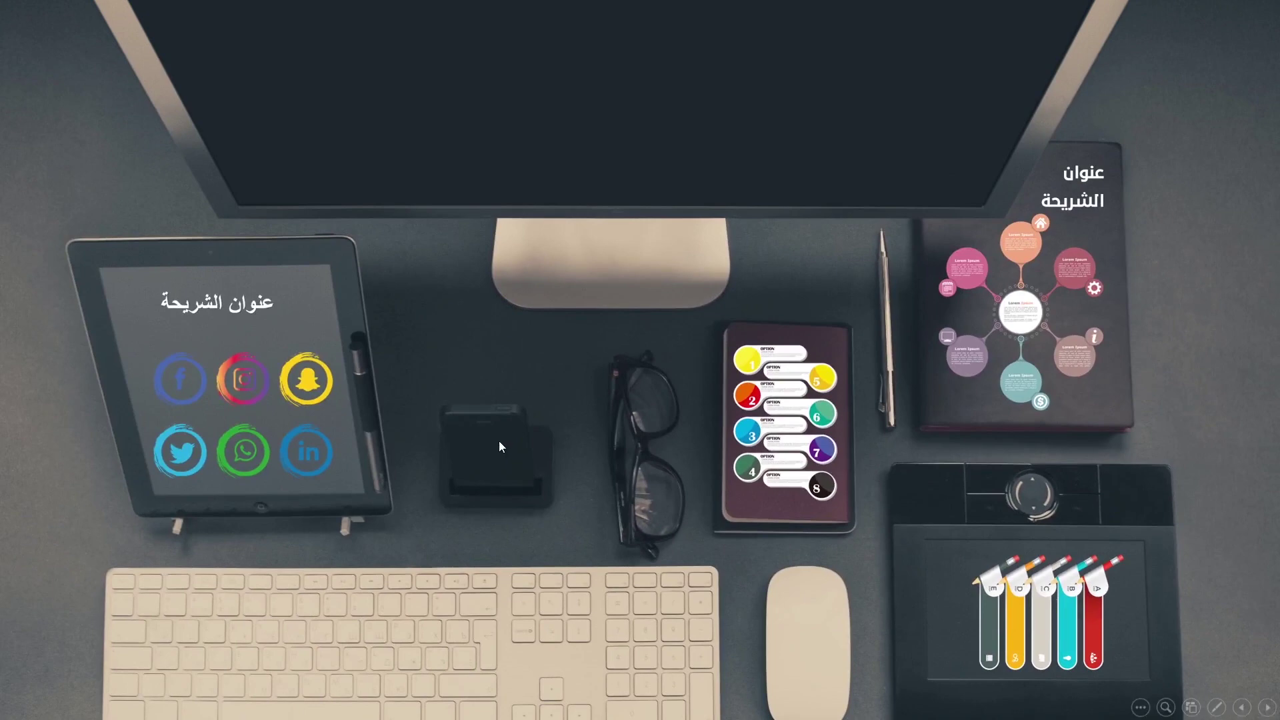
# Repeat the zoom tour of the book, notebook, tablet and pencils, then end the slideshow.
pyautogui.click(1012, 304)
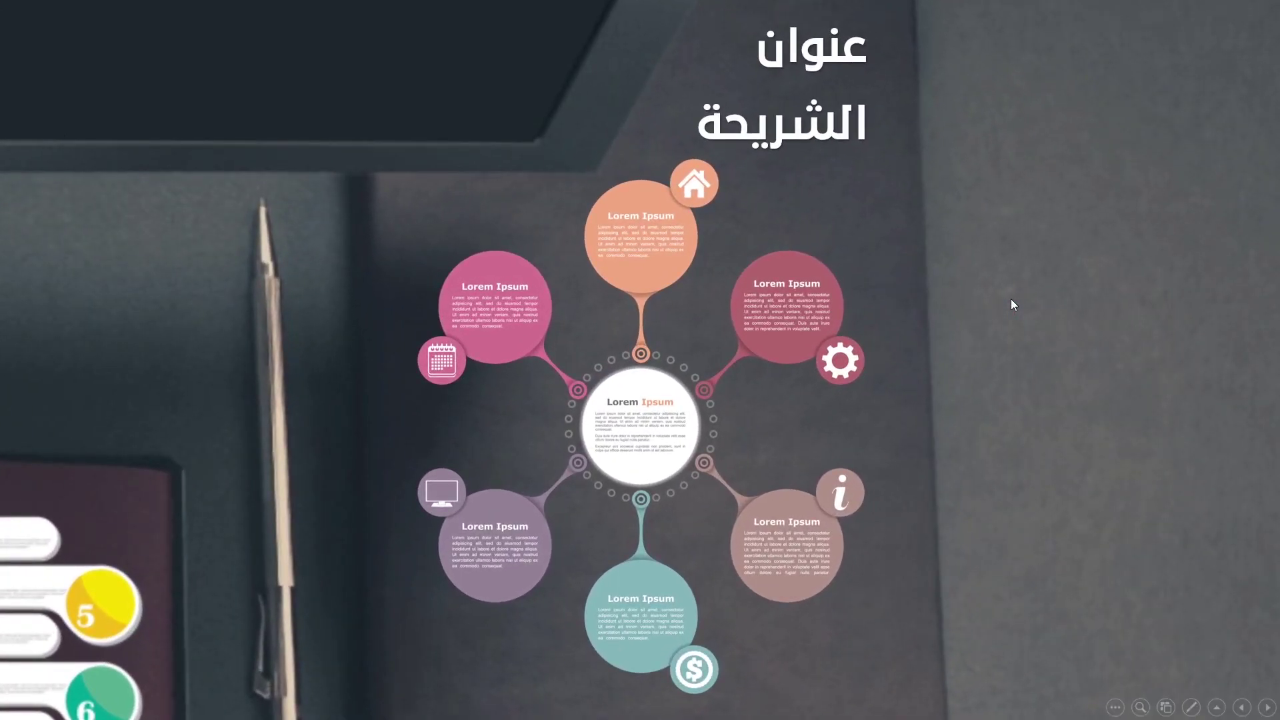
pyautogui.click(1011, 305)
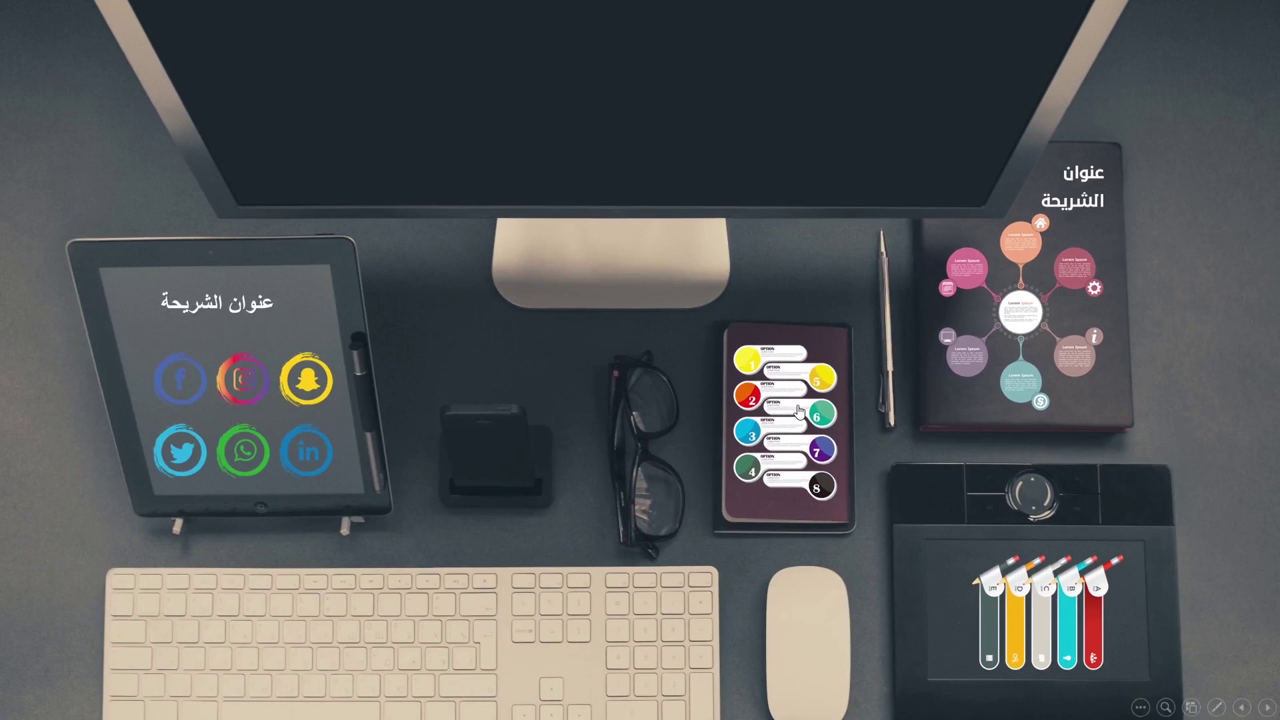
pyautogui.click(800, 412)
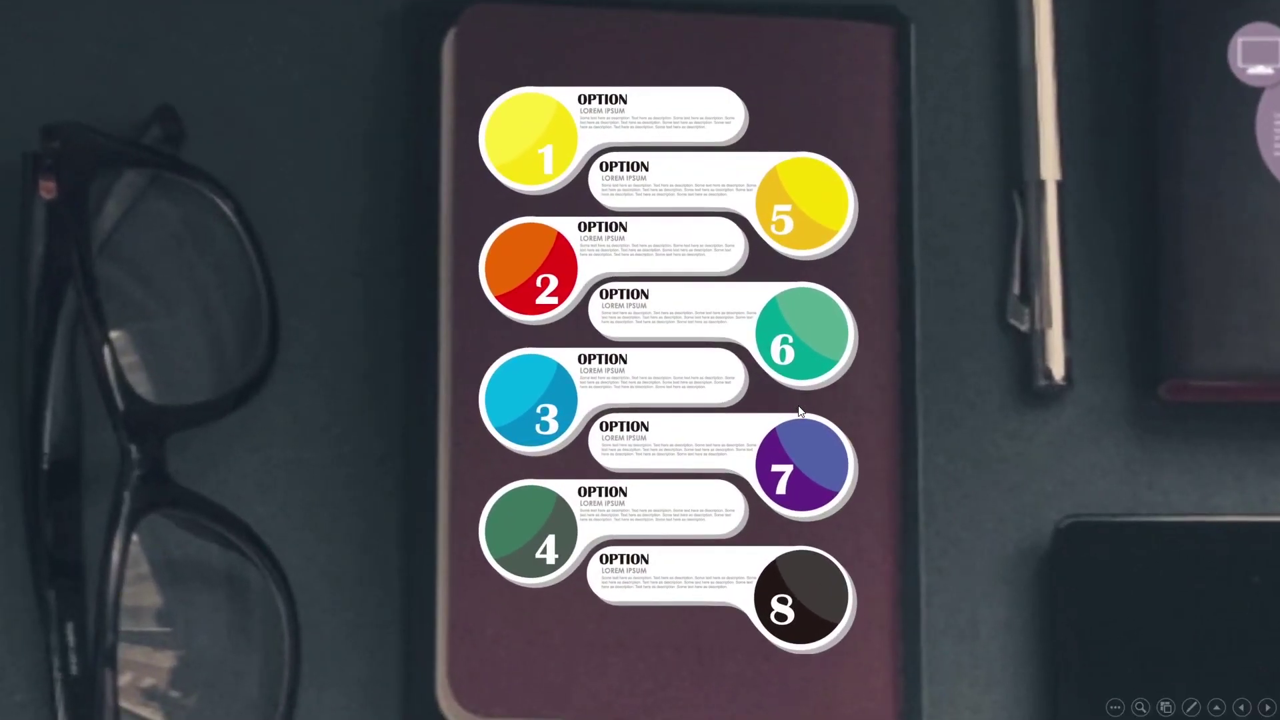
pyautogui.click(800, 412)
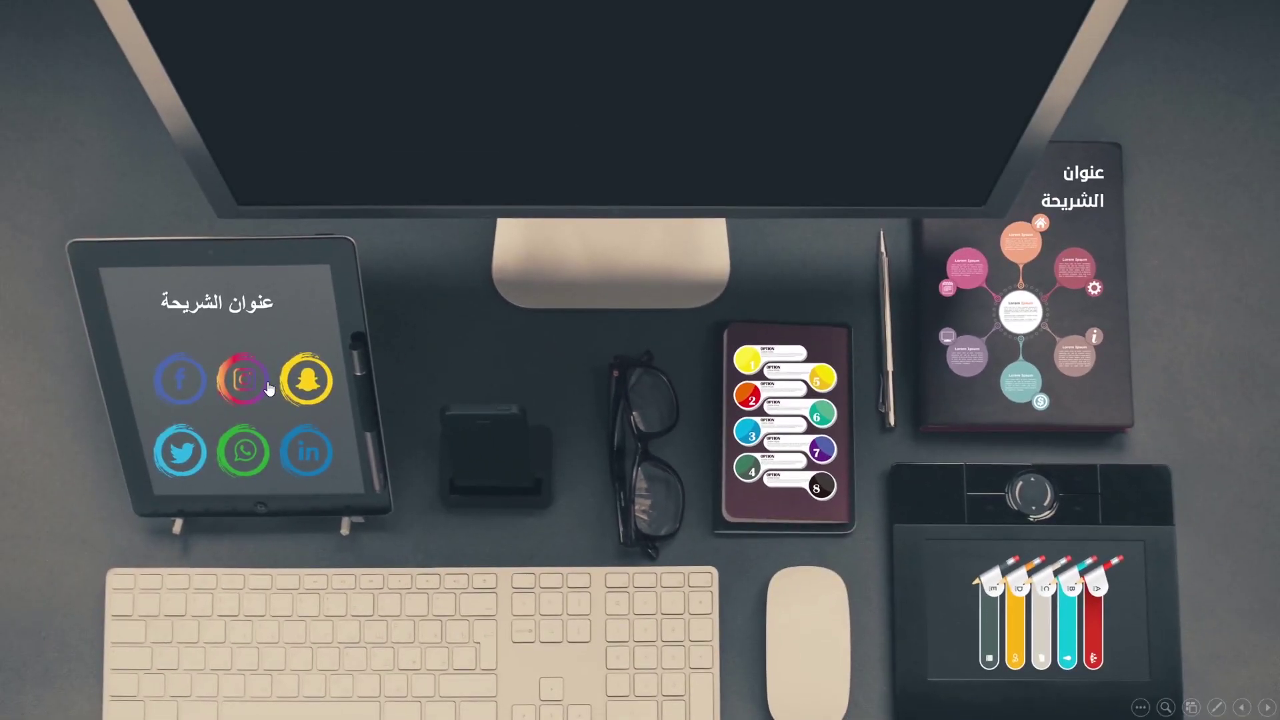
pyautogui.click(267, 382)
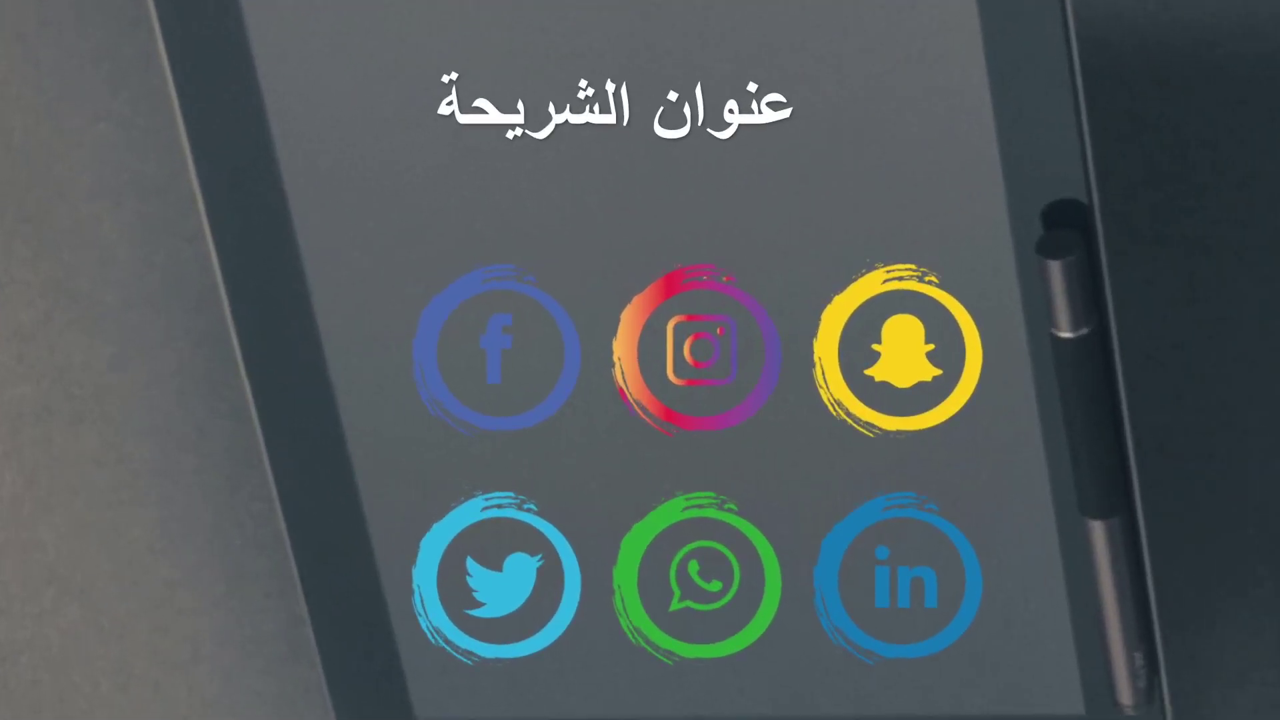
pyautogui.click(267, 381)
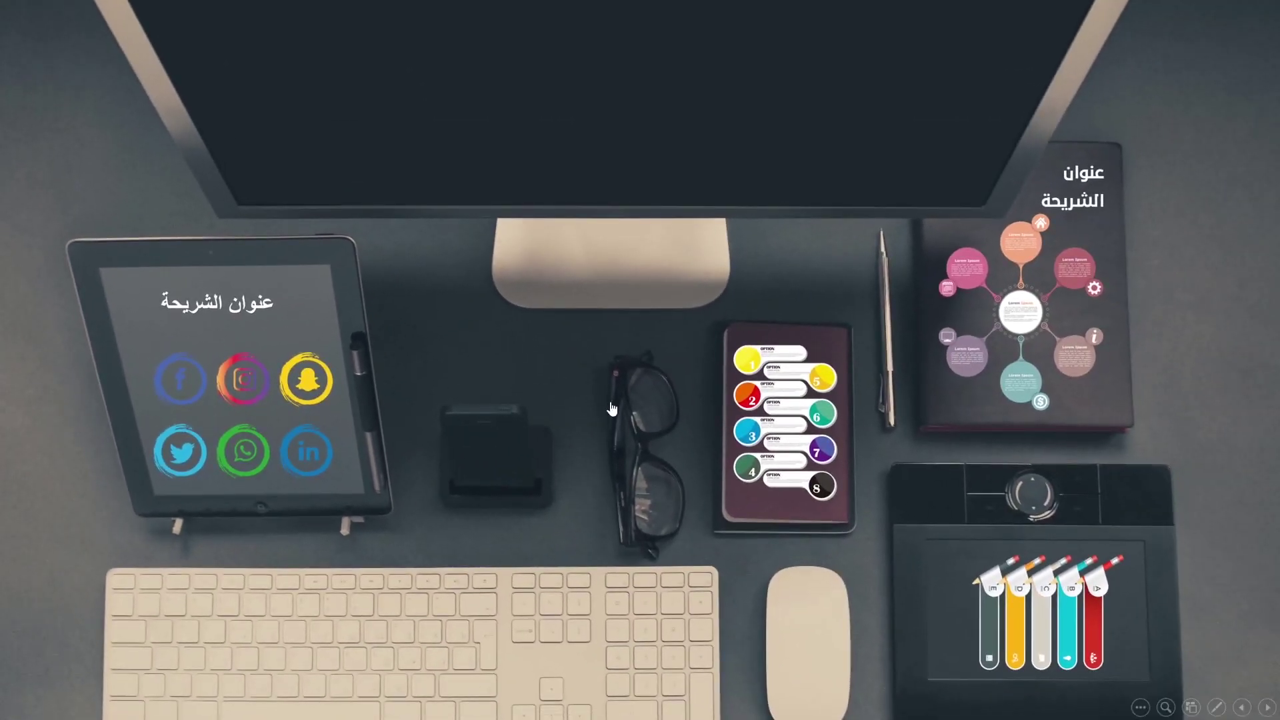
pyautogui.click(1020, 583)
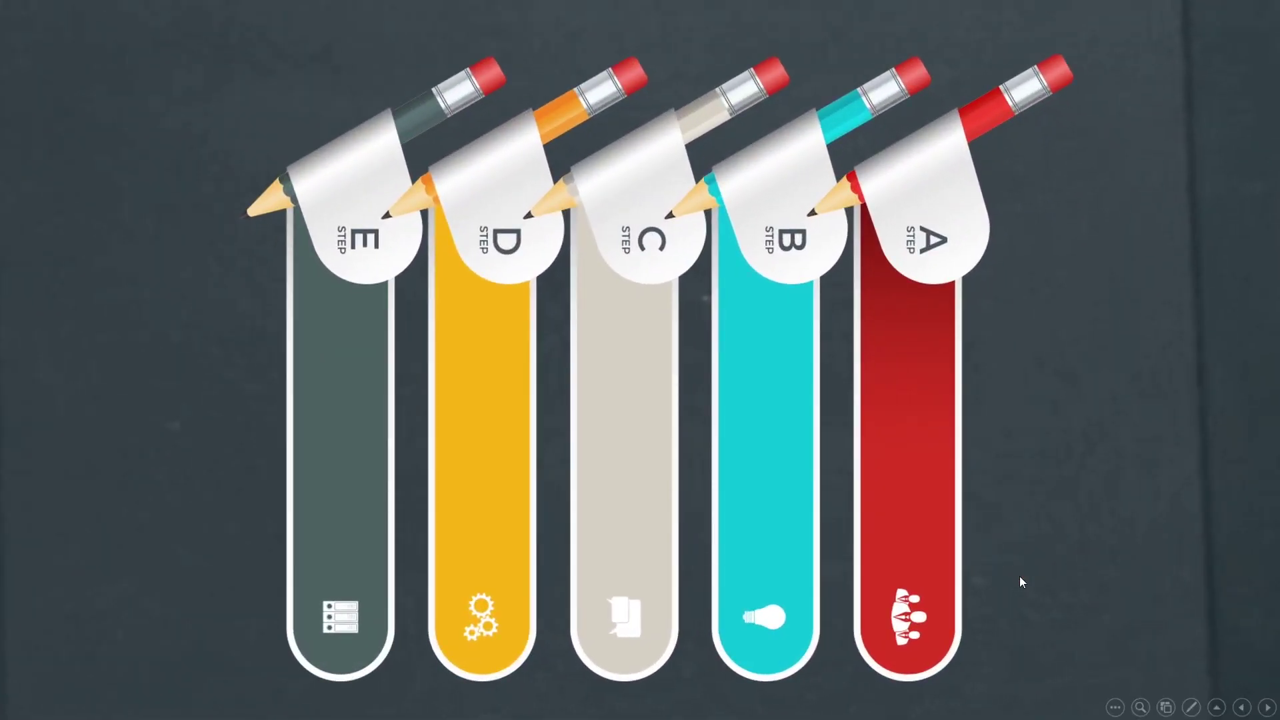
pyautogui.click(1020, 581)
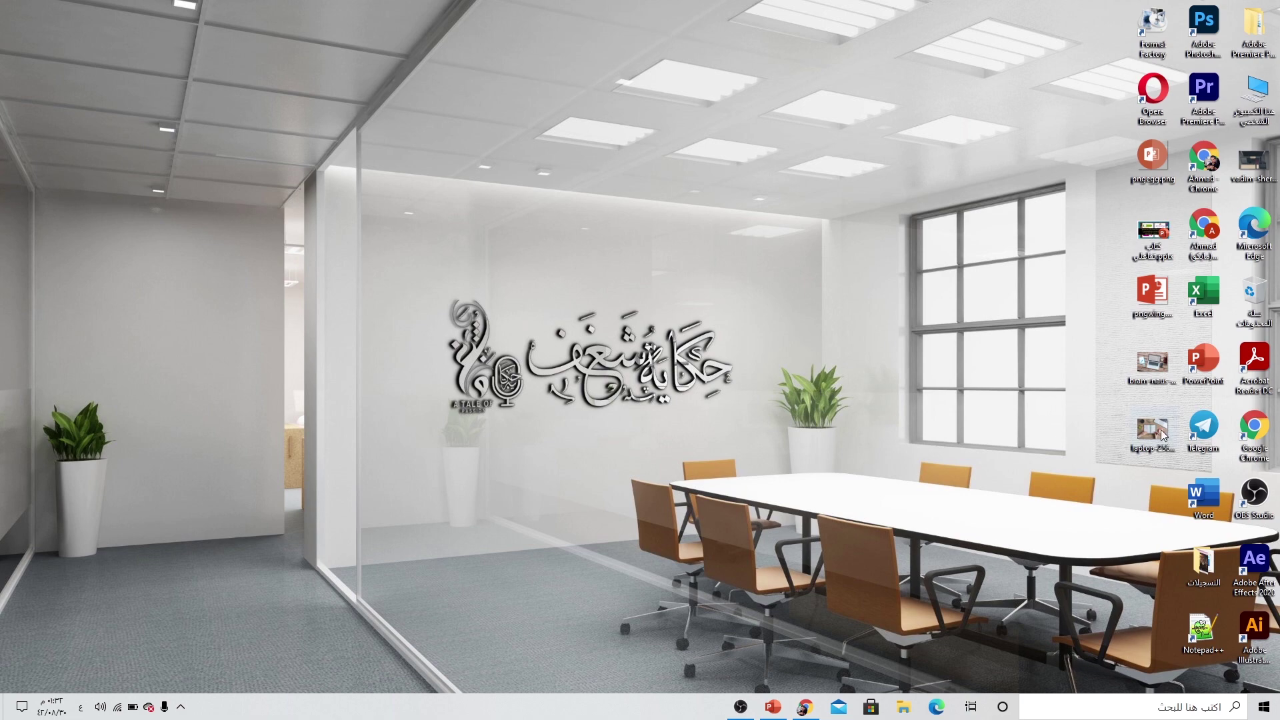
# Preview three desk photos in Photos, including laptop-2562211_1920.jpg and the top-down desk shot.
pyautogui.click(1162, 362)
pyautogui.doubleClick(1162, 363)
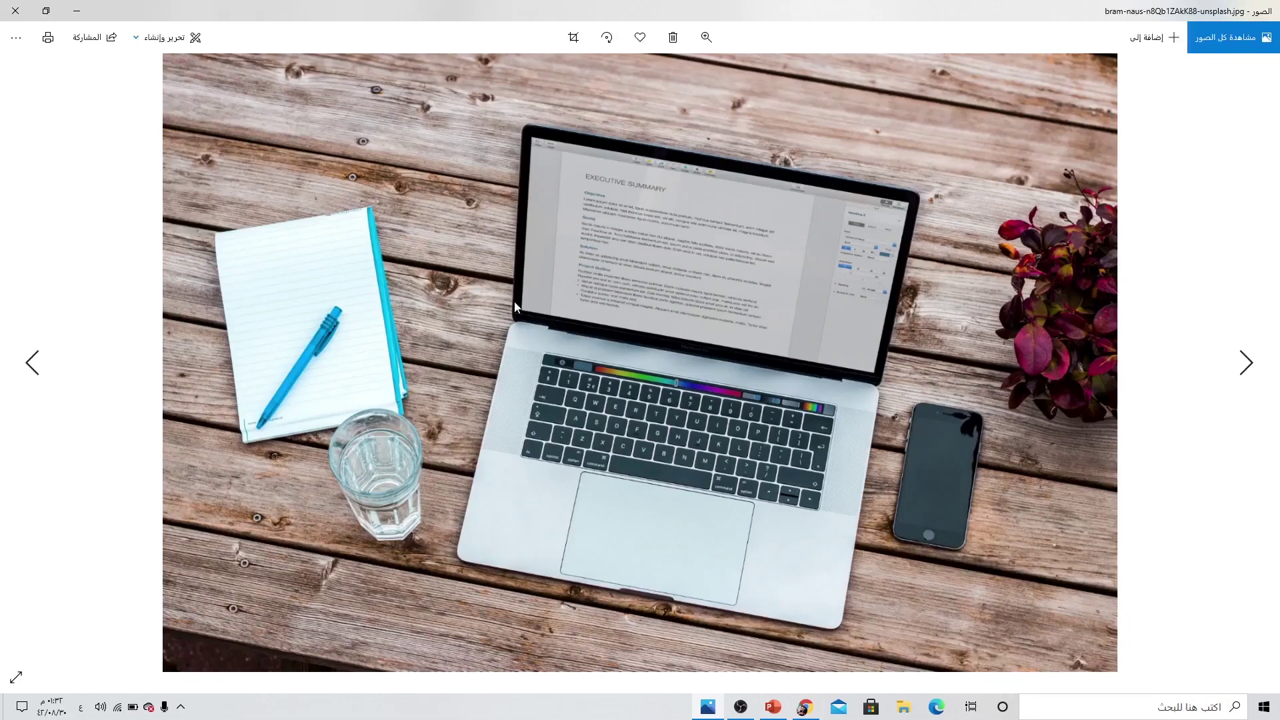
pyautogui.click(14, 10)
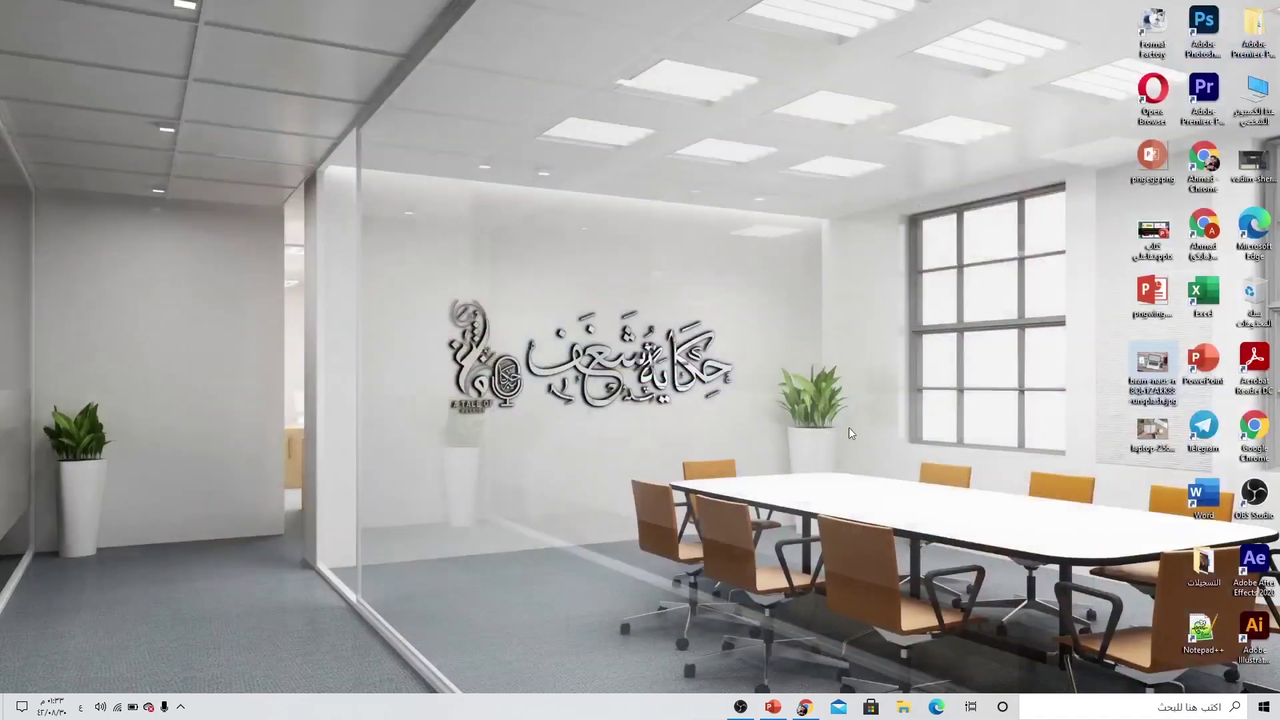
pyautogui.doubleClick(1153, 433)
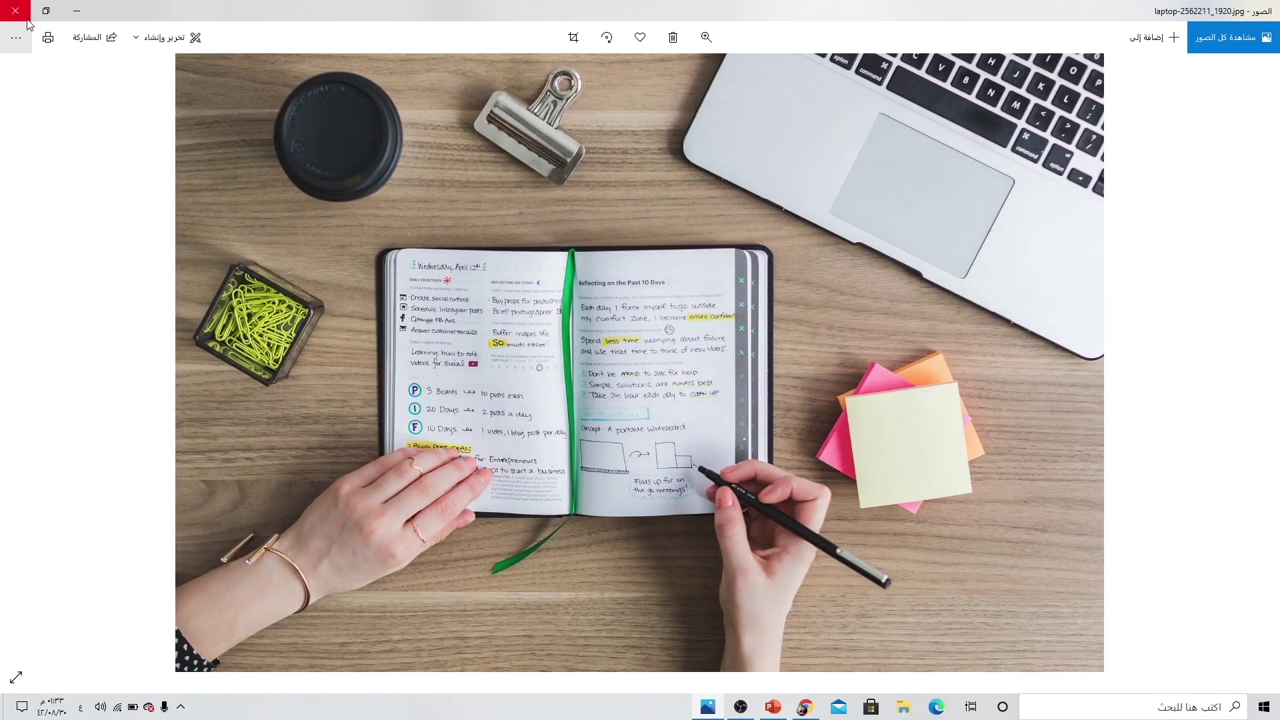
pyautogui.click(15, 10)
pyautogui.doubleClick(1244, 166)
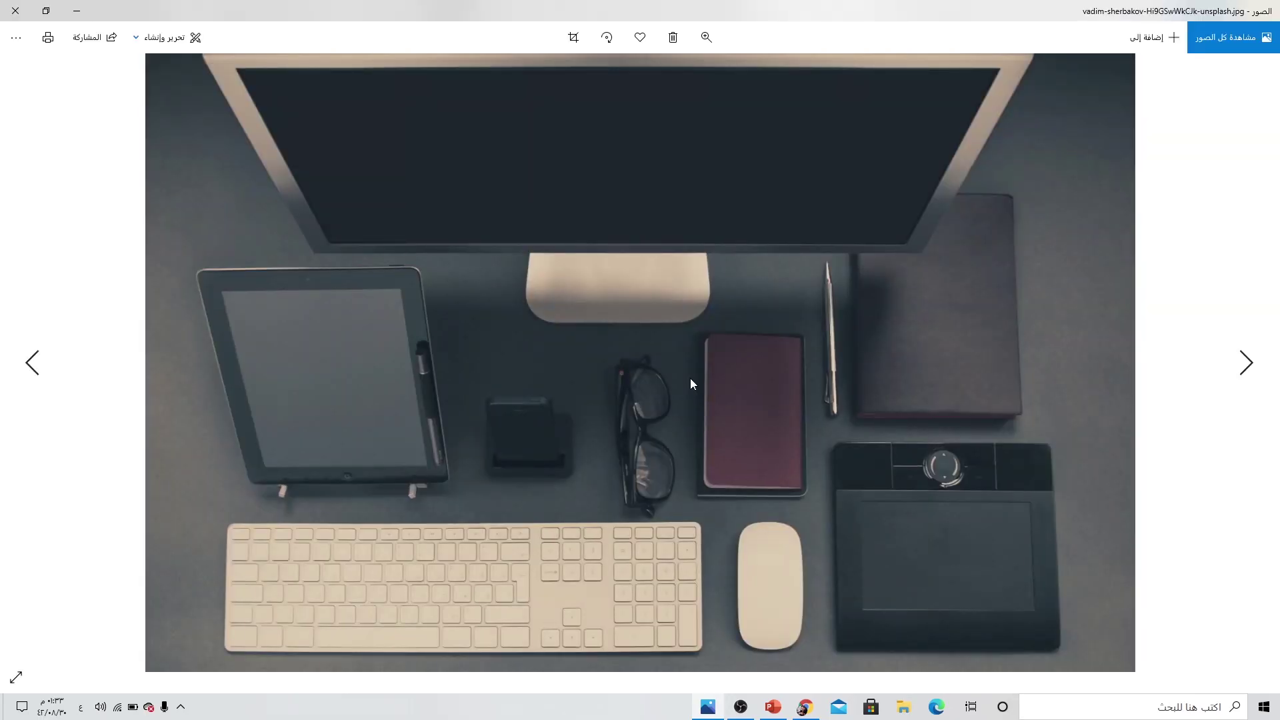
pyautogui.click(14, 10)
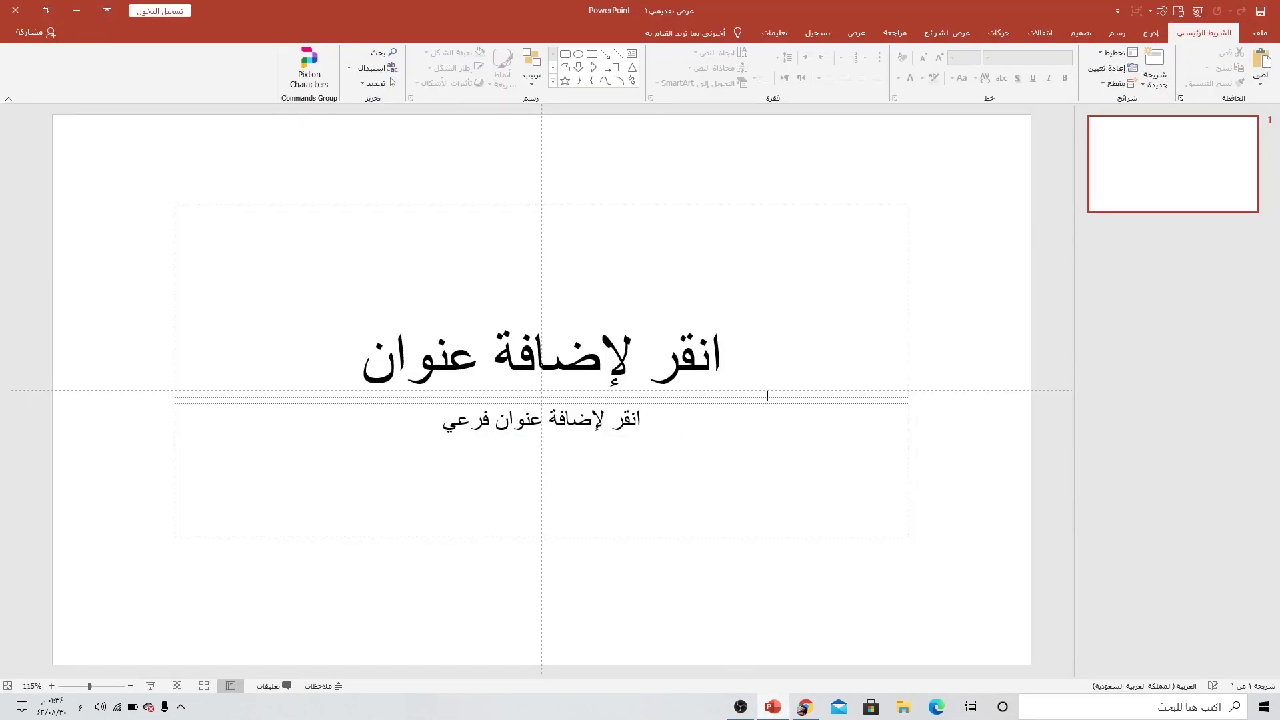
# Switch slide 1 to the Blank layout and hide the guides.
pyautogui.rightClick(973, 300)
pyautogui.moveTo(905, 340)
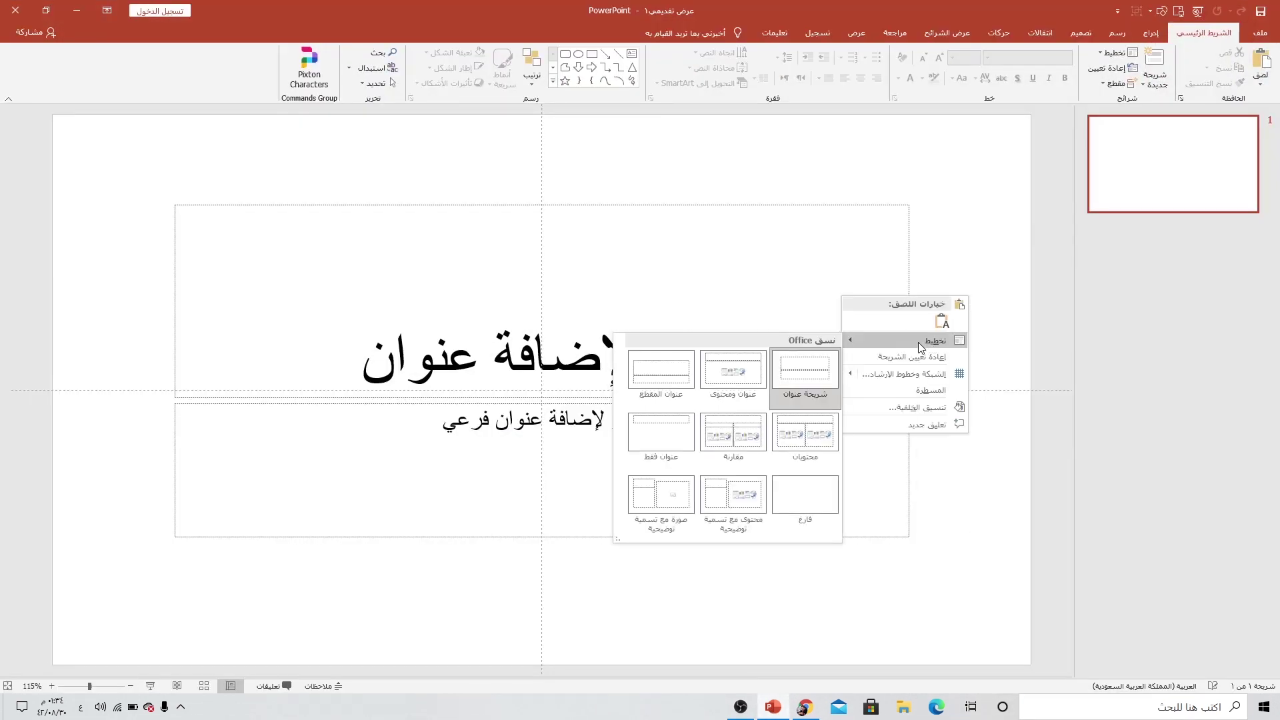
pyautogui.click(810, 487)
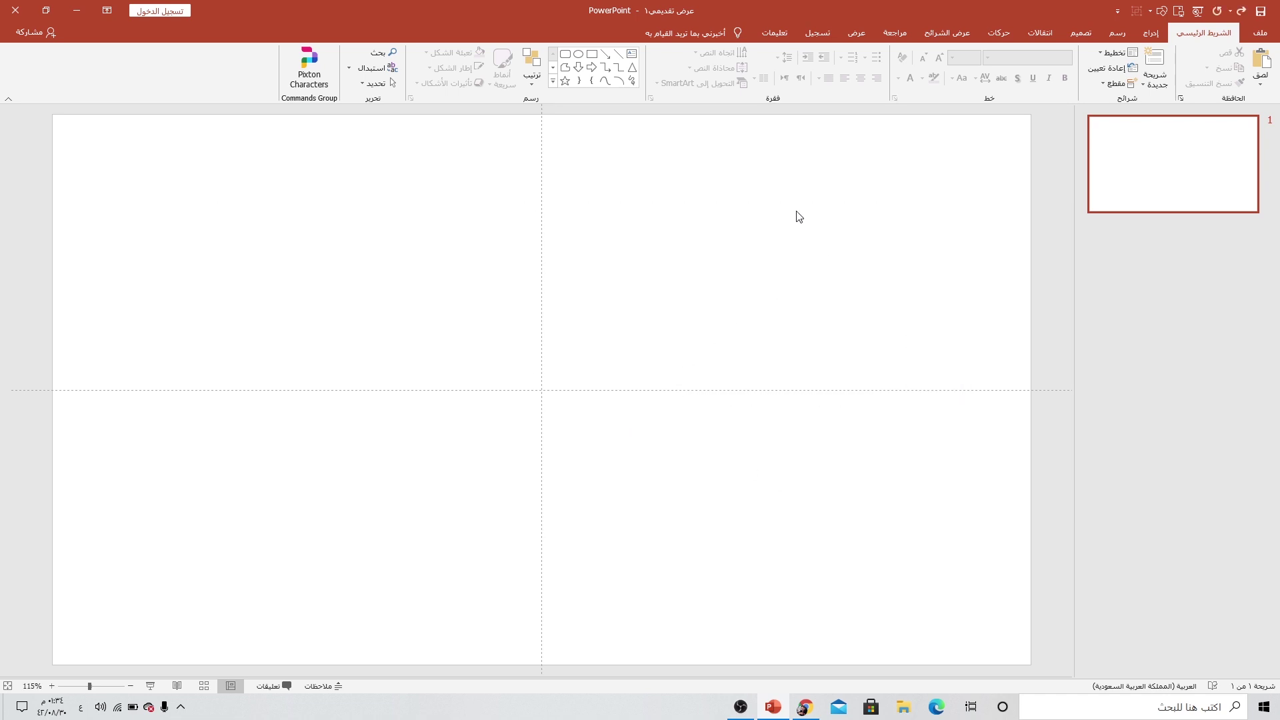
pyautogui.click(856, 33)
pyautogui.click(886, 82)
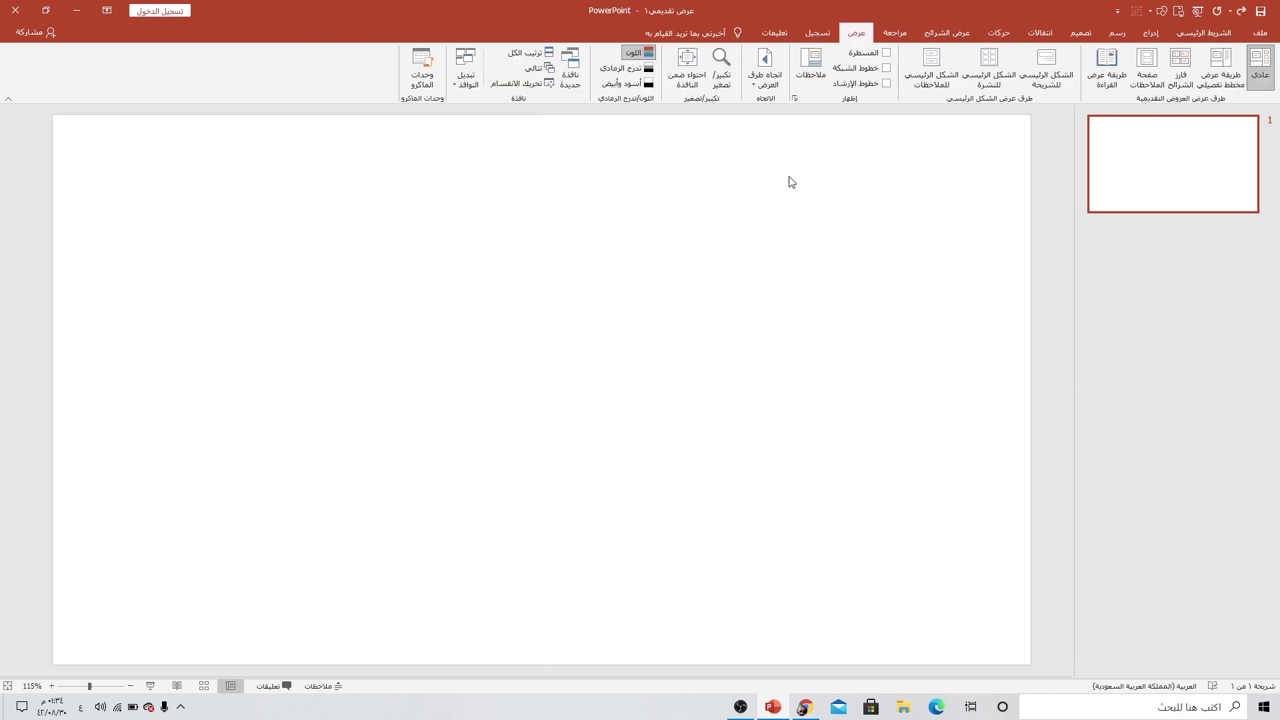
# Insert the top-down desk photo from this device onto the slide.
pyautogui.click(1150, 33)
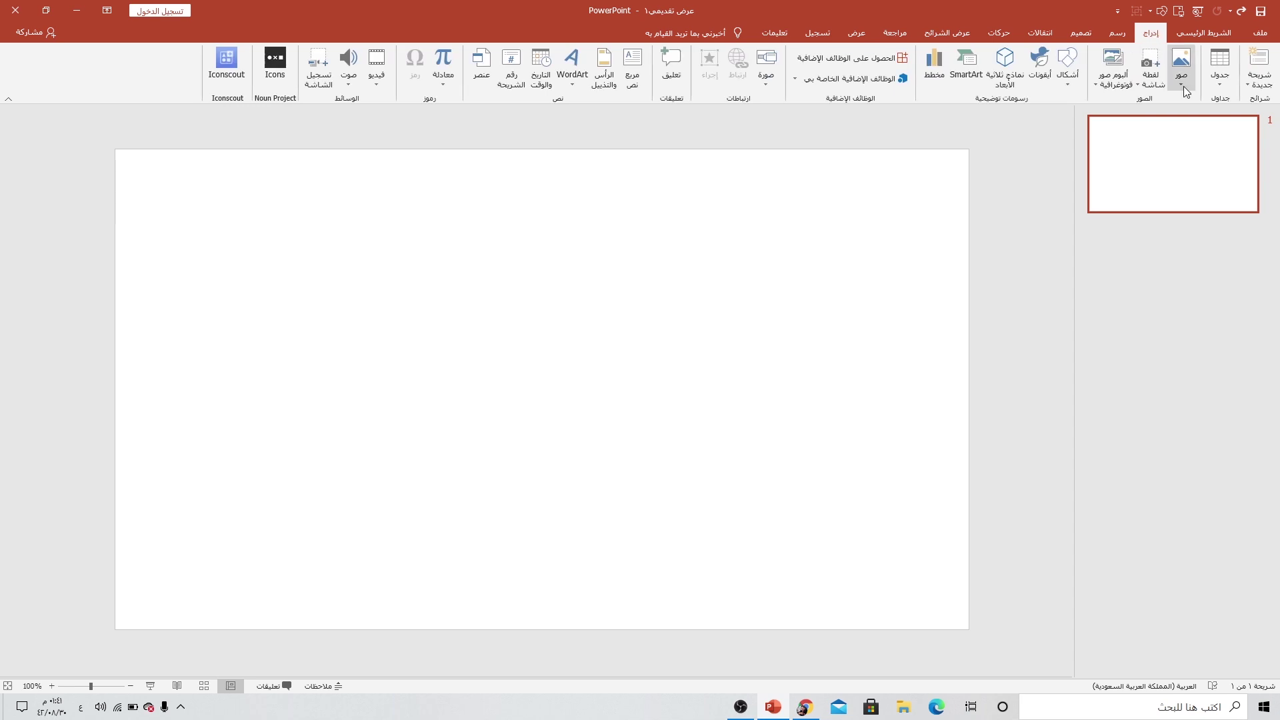
pyautogui.click(1181, 74)
pyautogui.click(1168, 118)
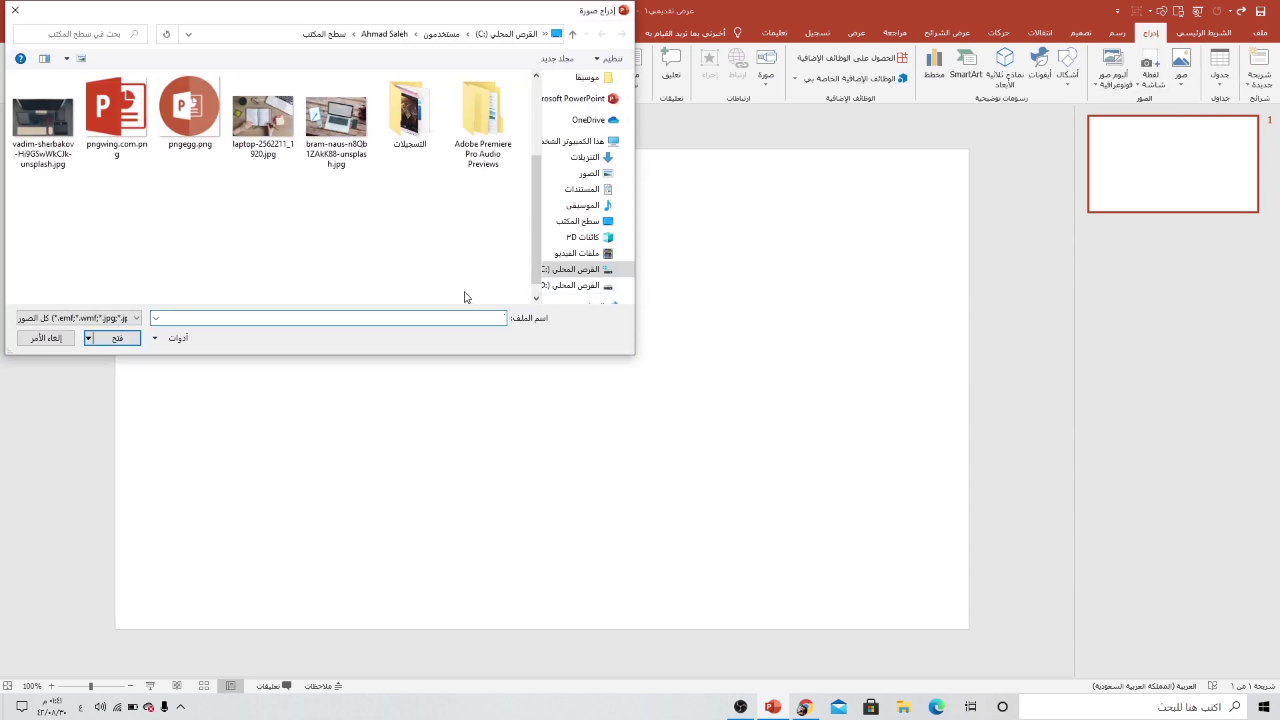
pyautogui.click(24, 140)
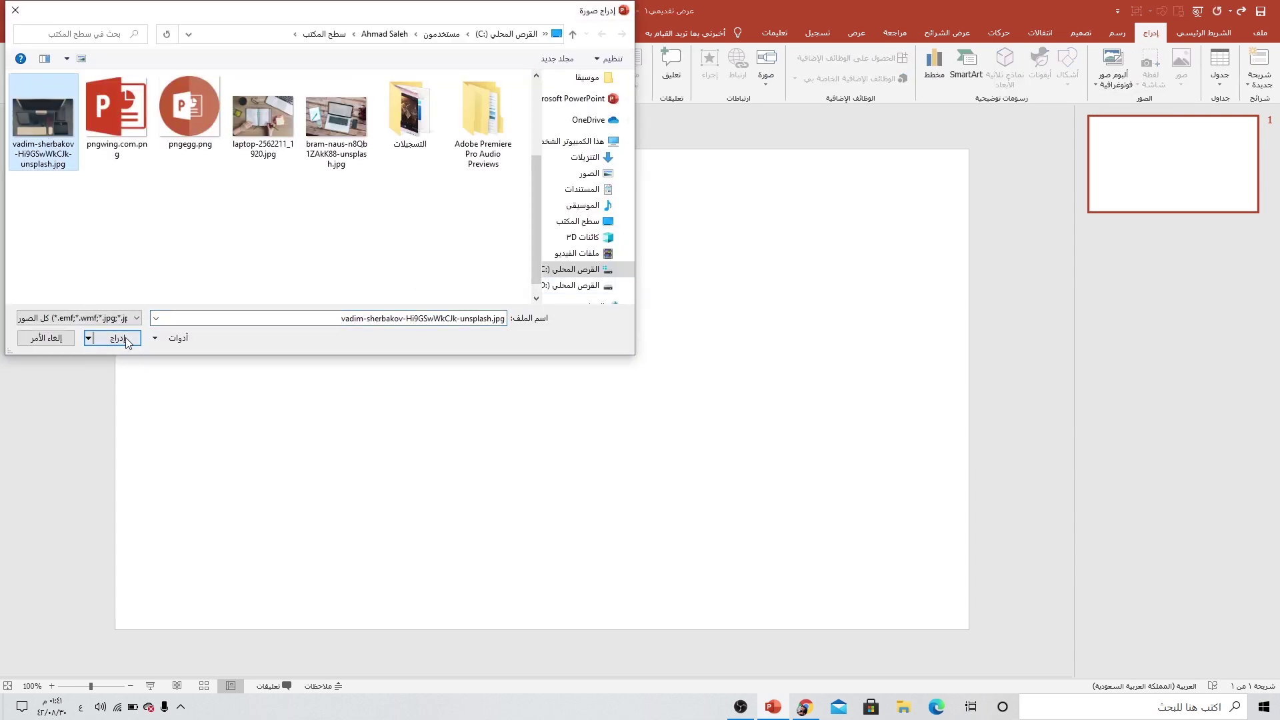
pyautogui.click(117, 338)
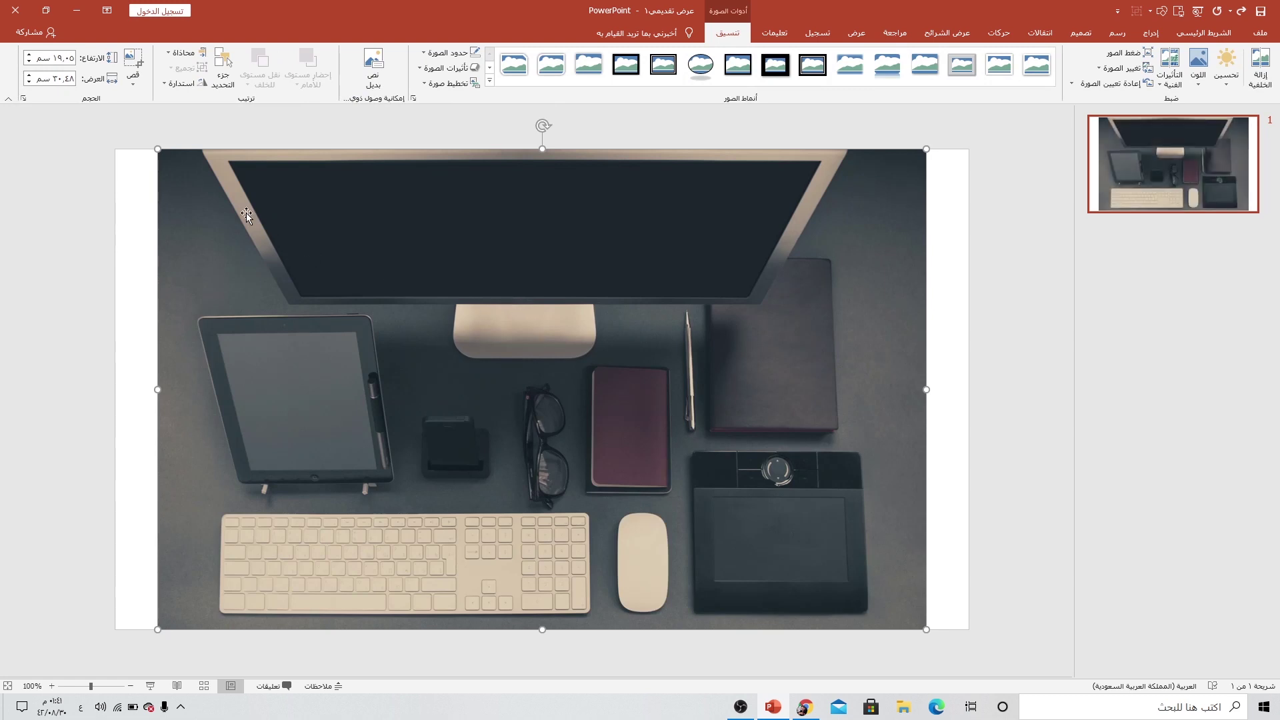
# Crop the desk photo to a 16:9 aspect ratio.
pyautogui.click(134, 80)
pyautogui.moveTo(86, 132)
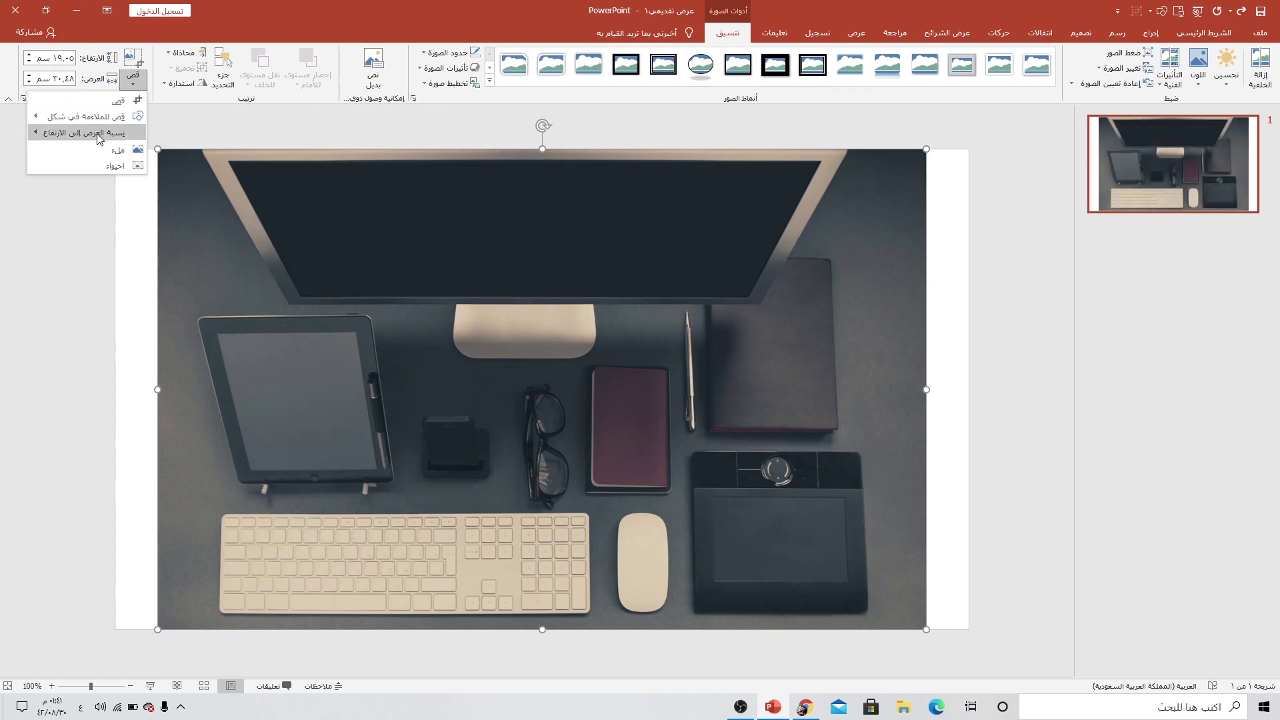
pyautogui.click(176, 323)
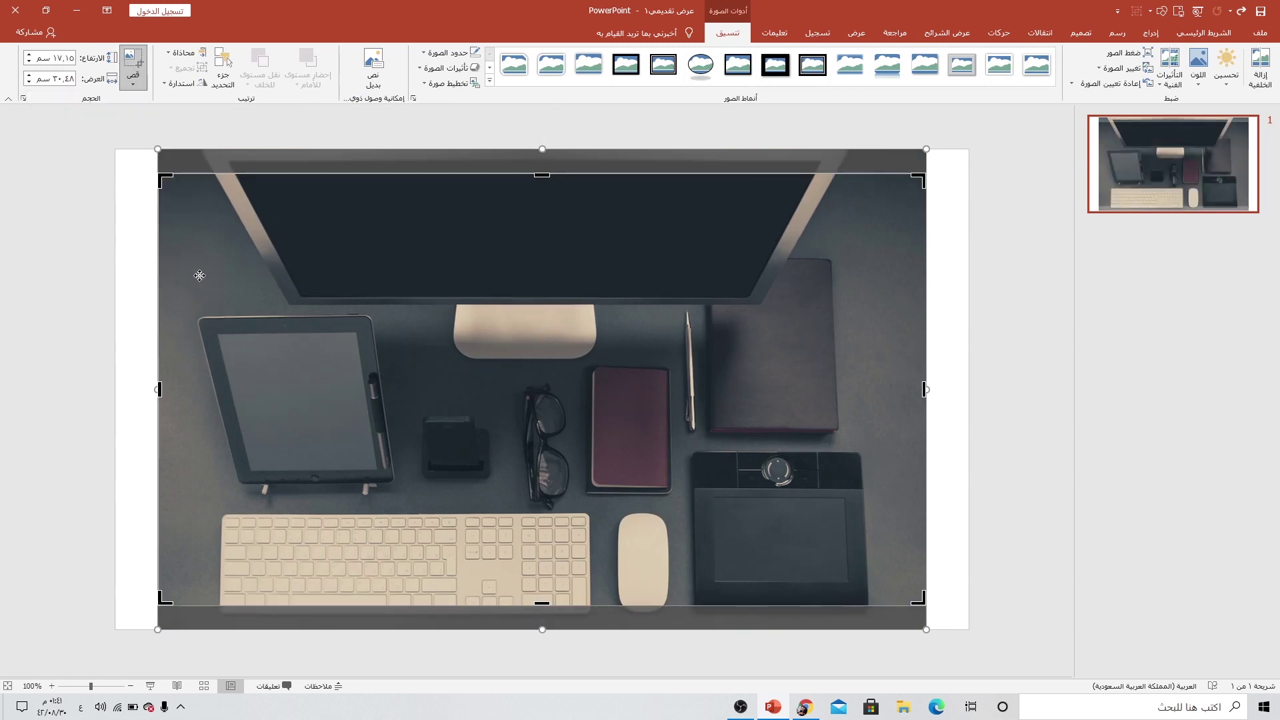
pyautogui.click(132, 57)
# Align the photo left and top, then enlarge it to fill the slide at 19.05 × 33.87 cm.
pyautogui.click(177, 52)
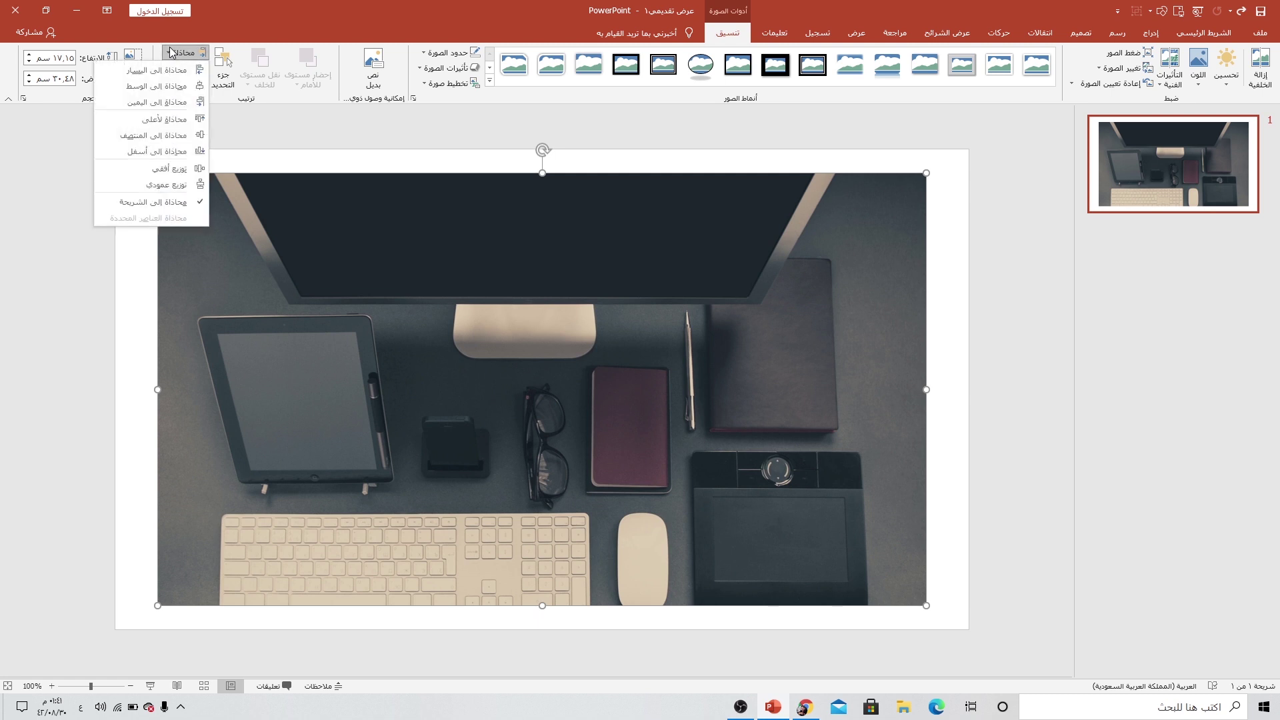
pyautogui.click(164, 70)
pyautogui.click(178, 52)
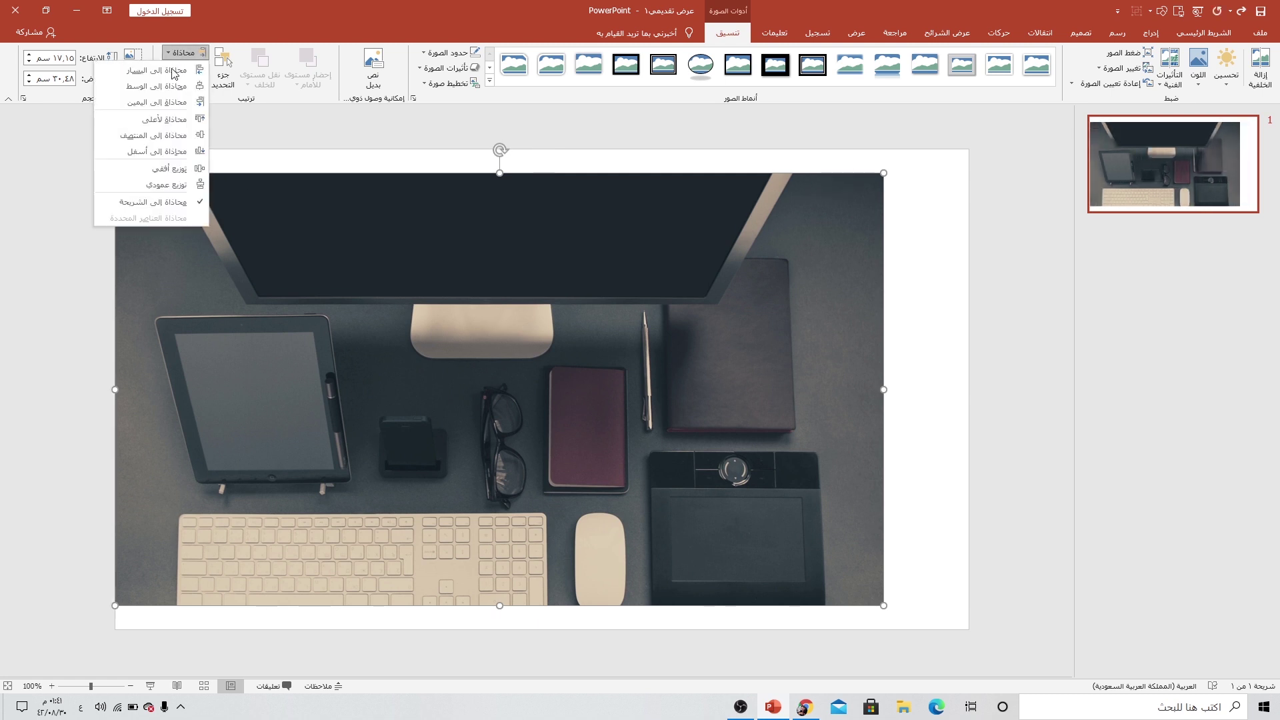
pyautogui.click(155, 120)
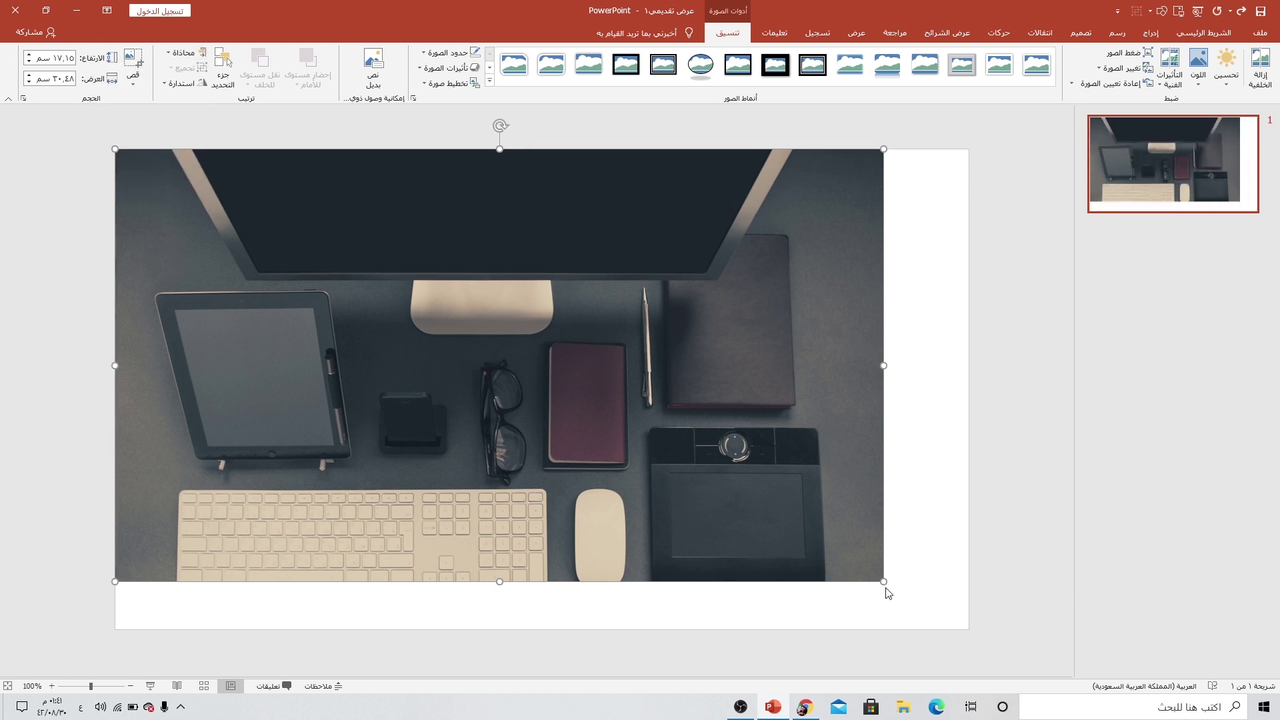
pyautogui.moveTo(881, 581); pyautogui.dragTo(967, 603)
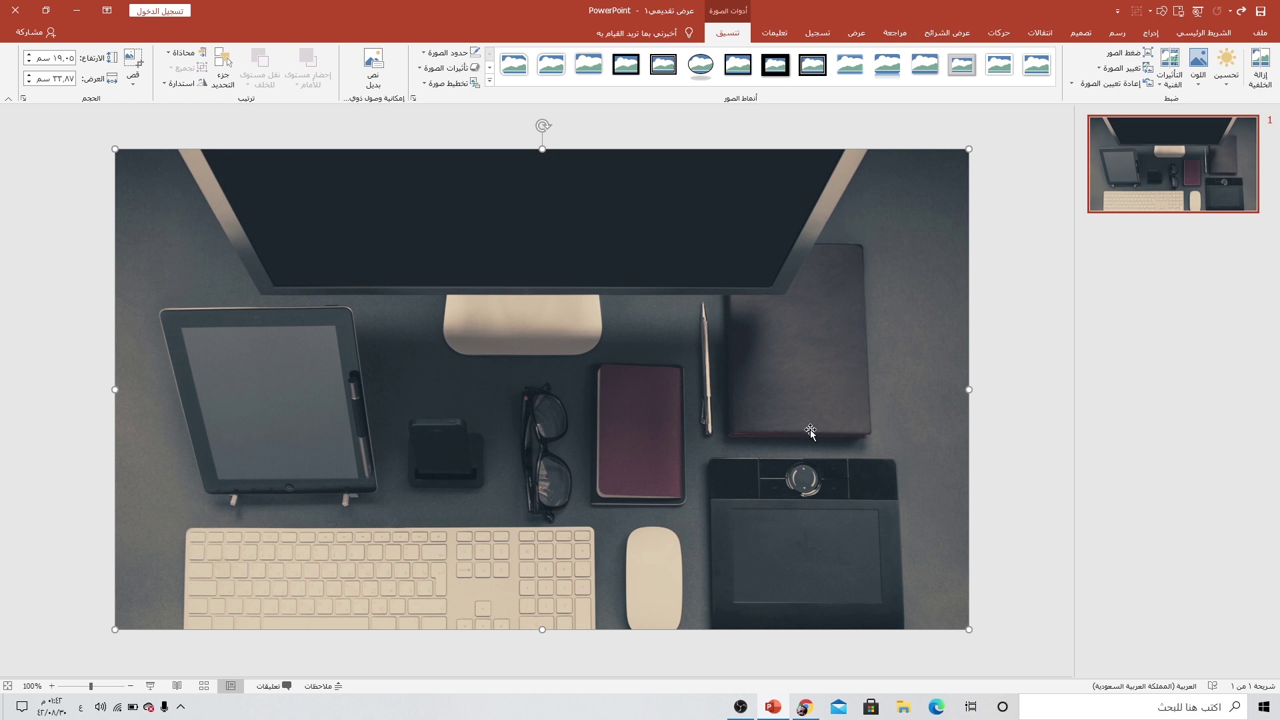
# Add a blank slide after slide 1 and go back to the desk-photo slide.
pyautogui.rightClick(1174, 168)
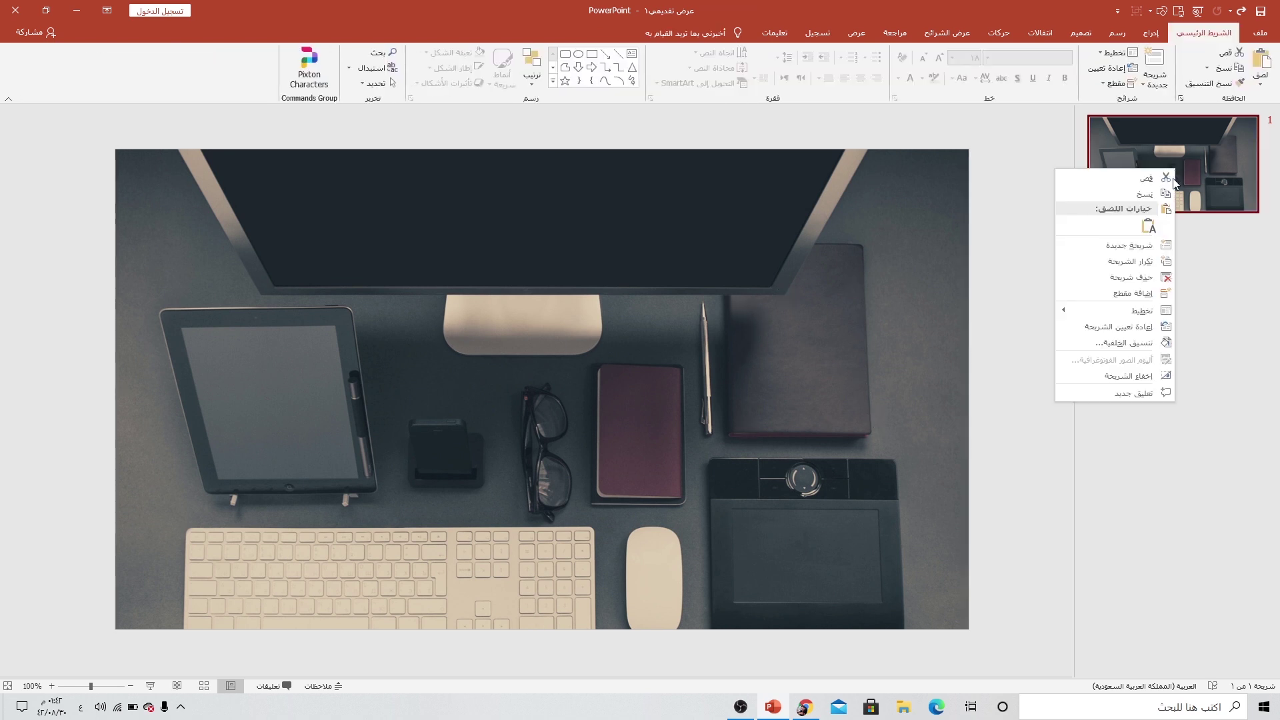
pyautogui.click(1150, 244)
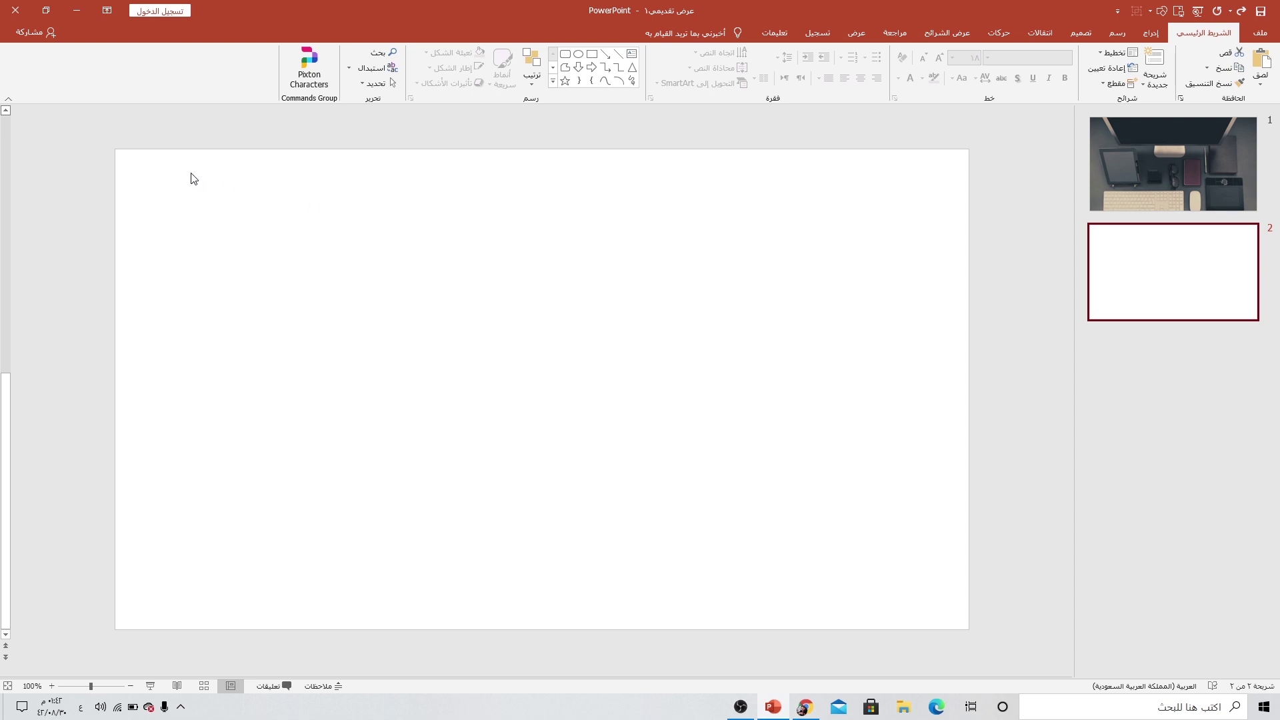
pyautogui.click(1191, 131)
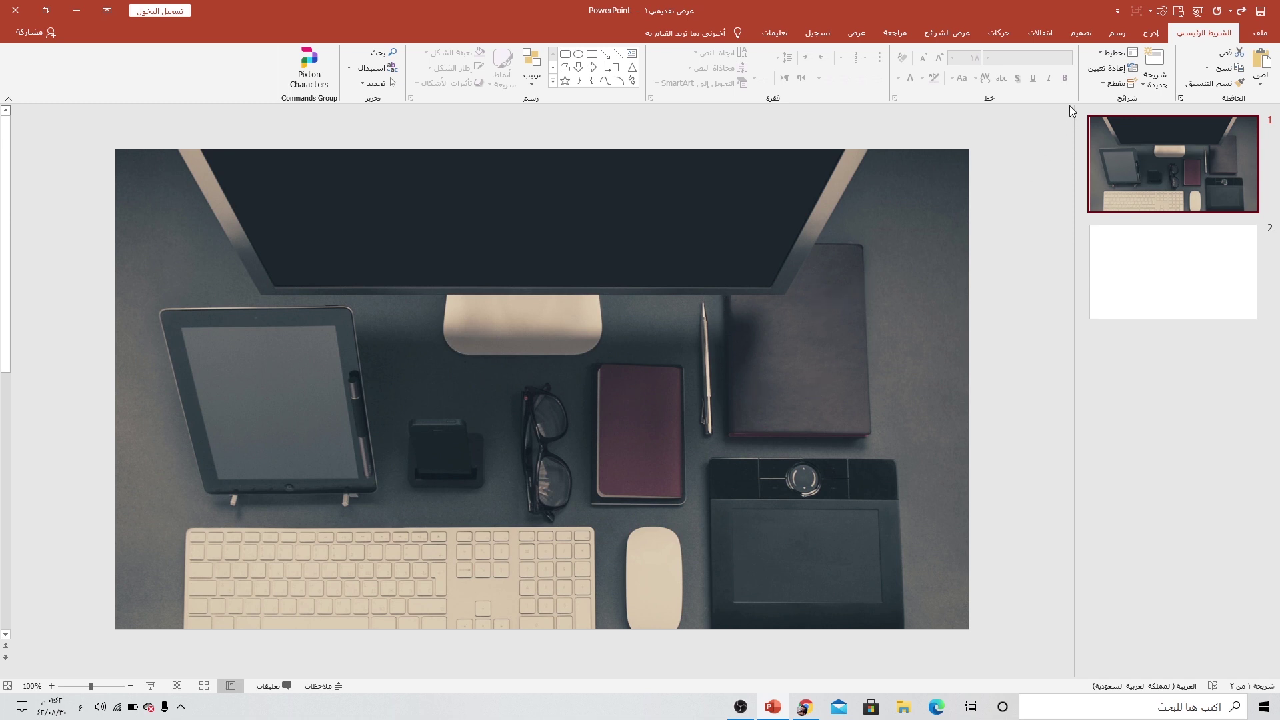
pyautogui.click(1151, 33)
# Trace a freeform shape around the notebook on the desk photo and cut it from slide 1.
pyautogui.click(1068, 90)
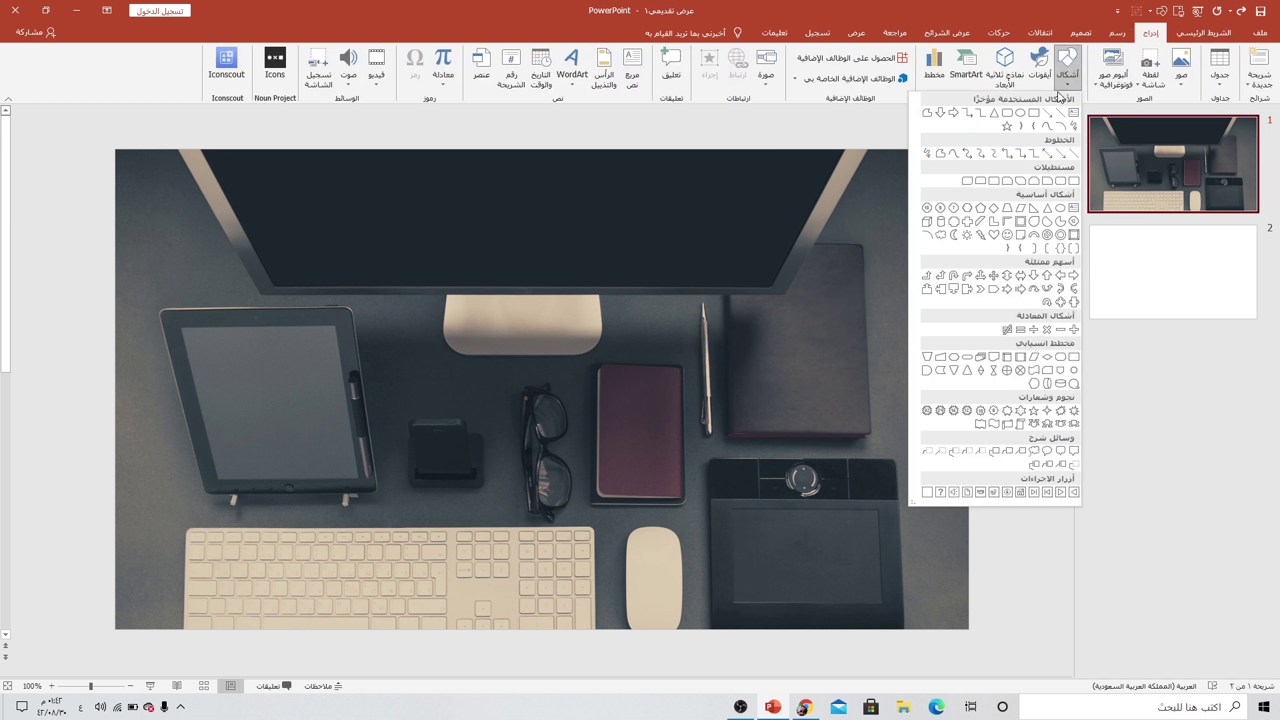
pyautogui.click(931, 112)
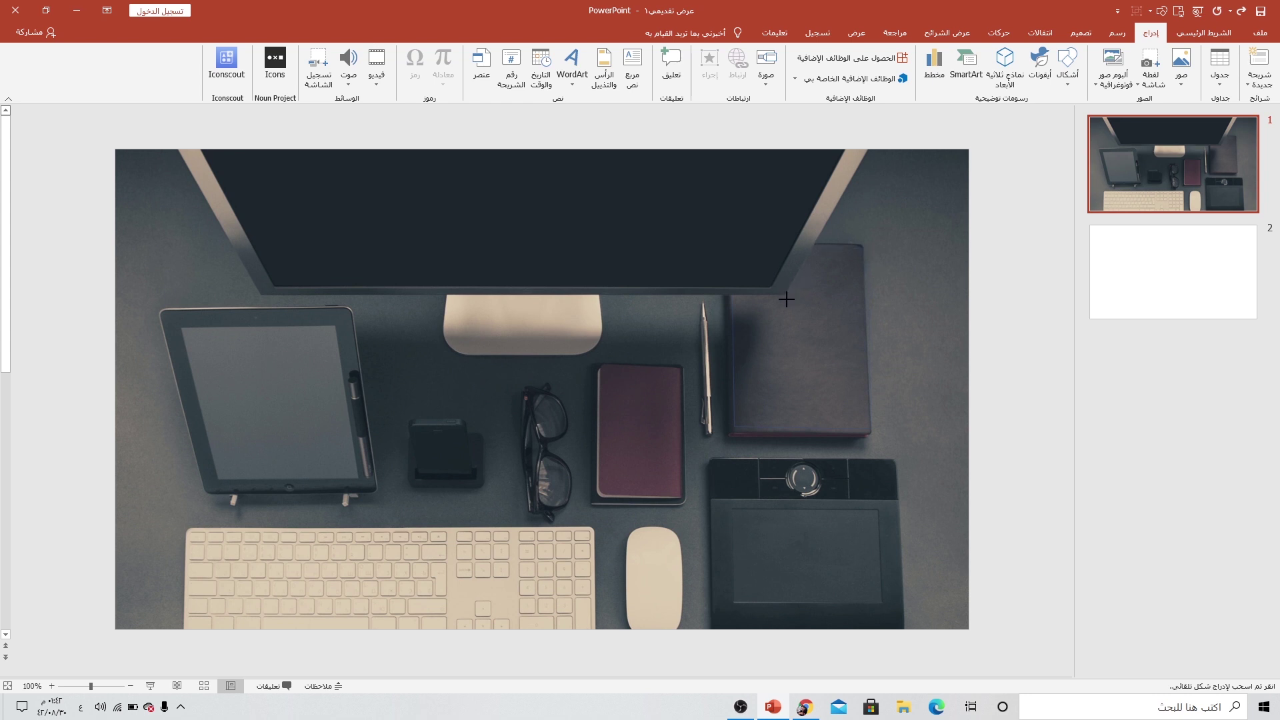
pyautogui.click(733, 294)
pyautogui.click(733, 295)
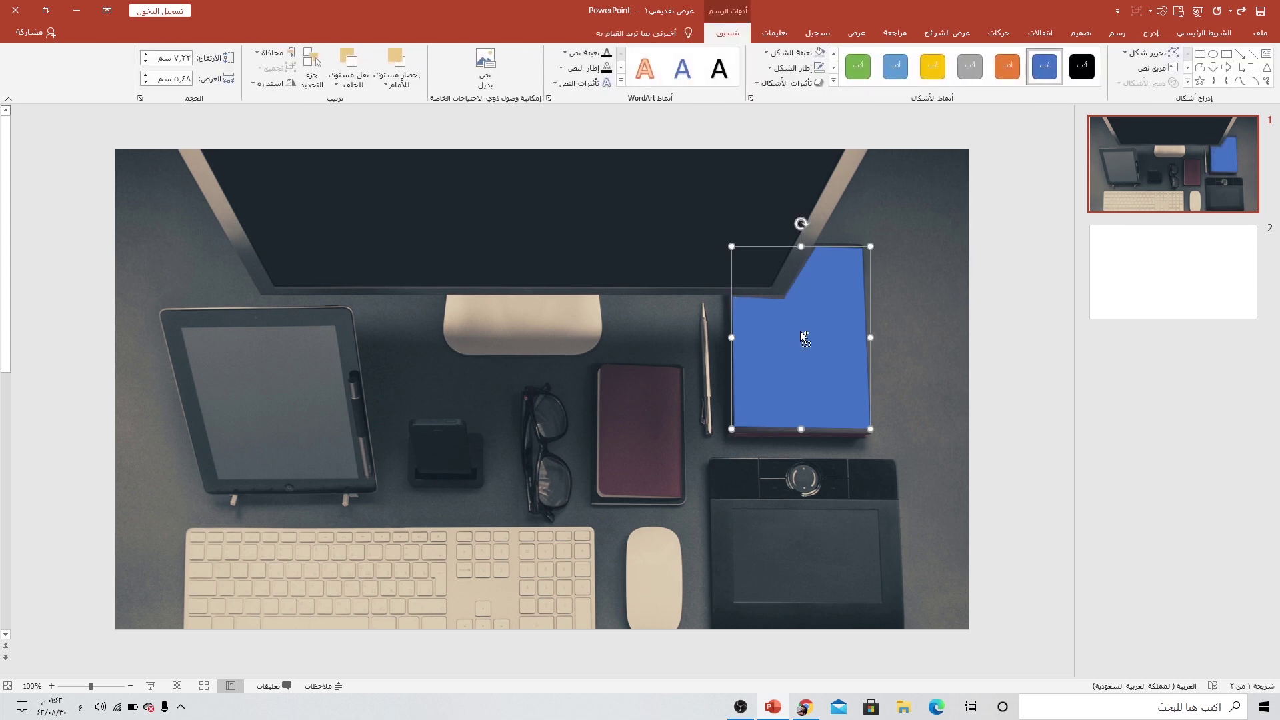
pyautogui.press('Delete')
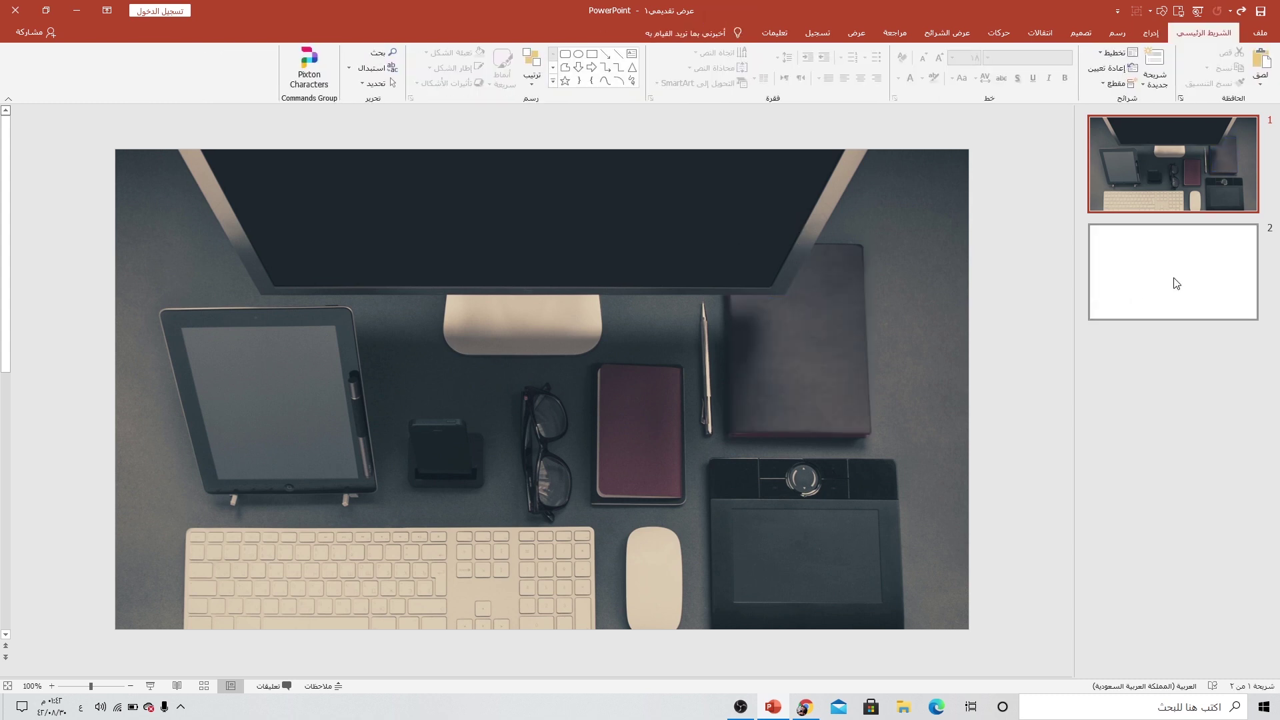
# Paste the notebook shape onto slide 2 and enlarge it to full height (18.81 × 14.26 cm), centred.
pyautogui.click(1171, 280)
pyautogui.hotkey('ctrl', 'v')
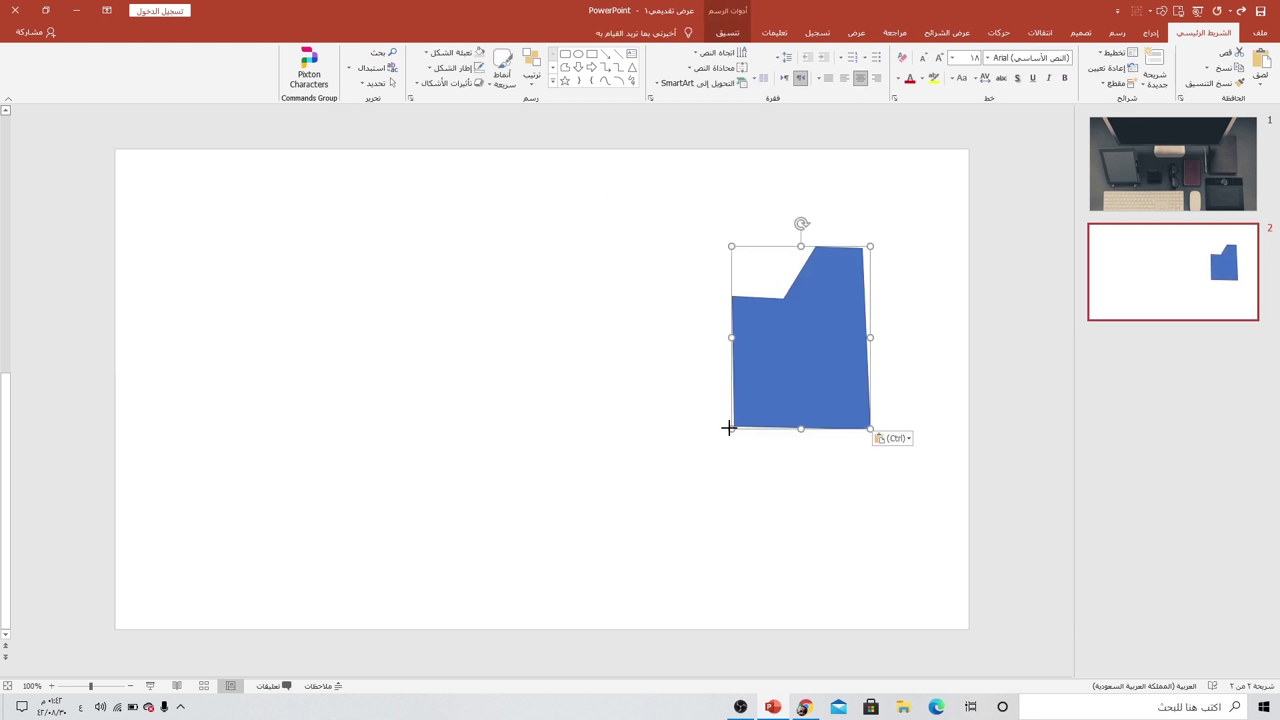
pyautogui.moveTo(728, 428); pyautogui.dragTo(597, 504)
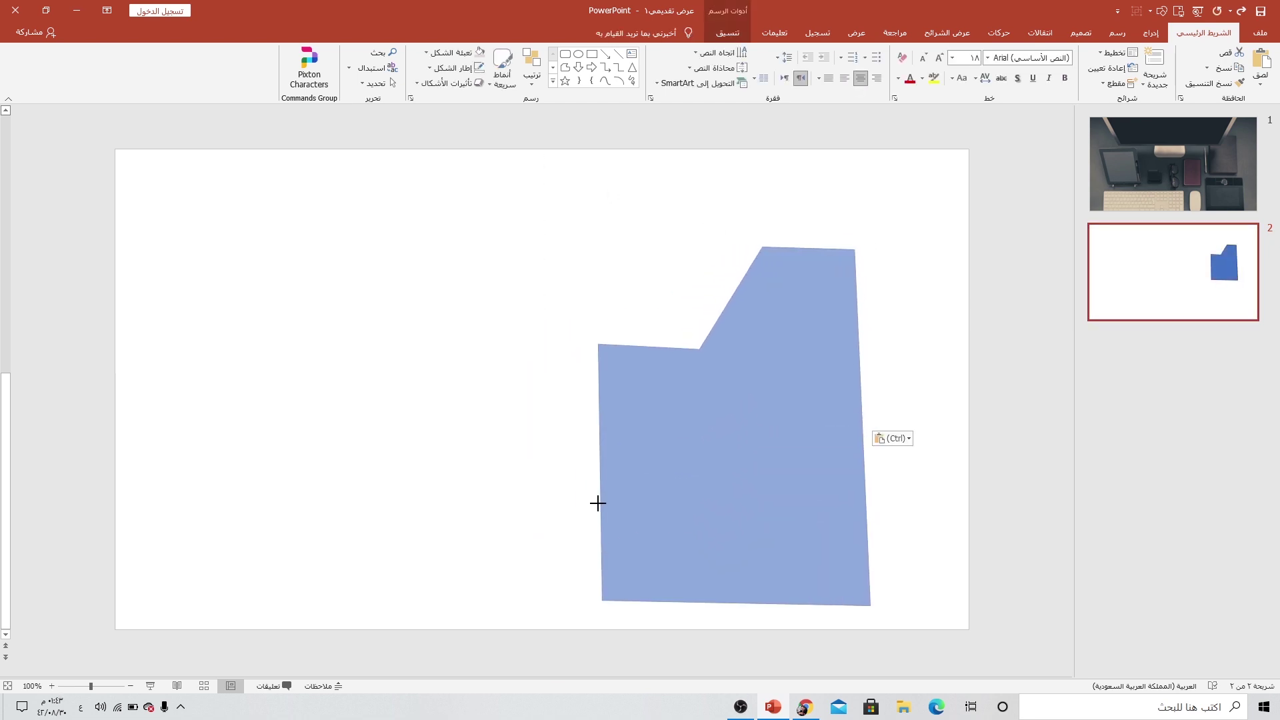
pyautogui.moveTo(695, 489); pyautogui.dragTo(680, 397)
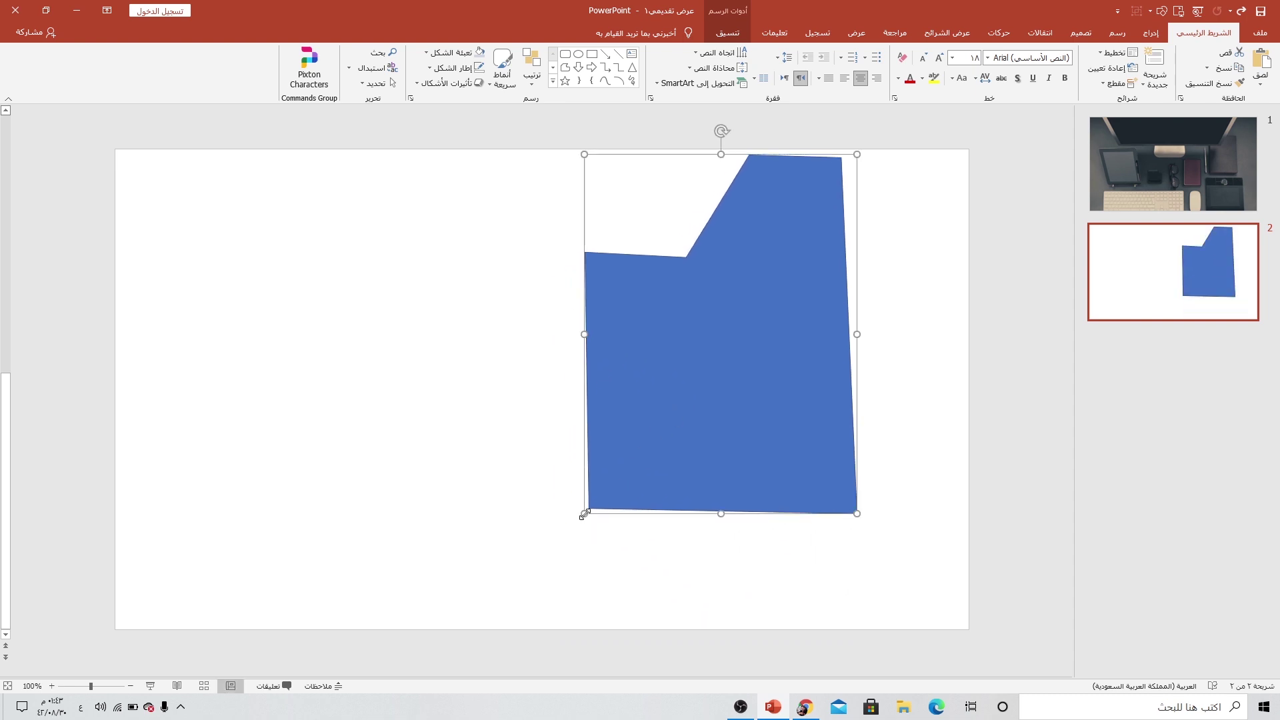
pyautogui.moveTo(584, 514); pyautogui.dragTo(497, 626)
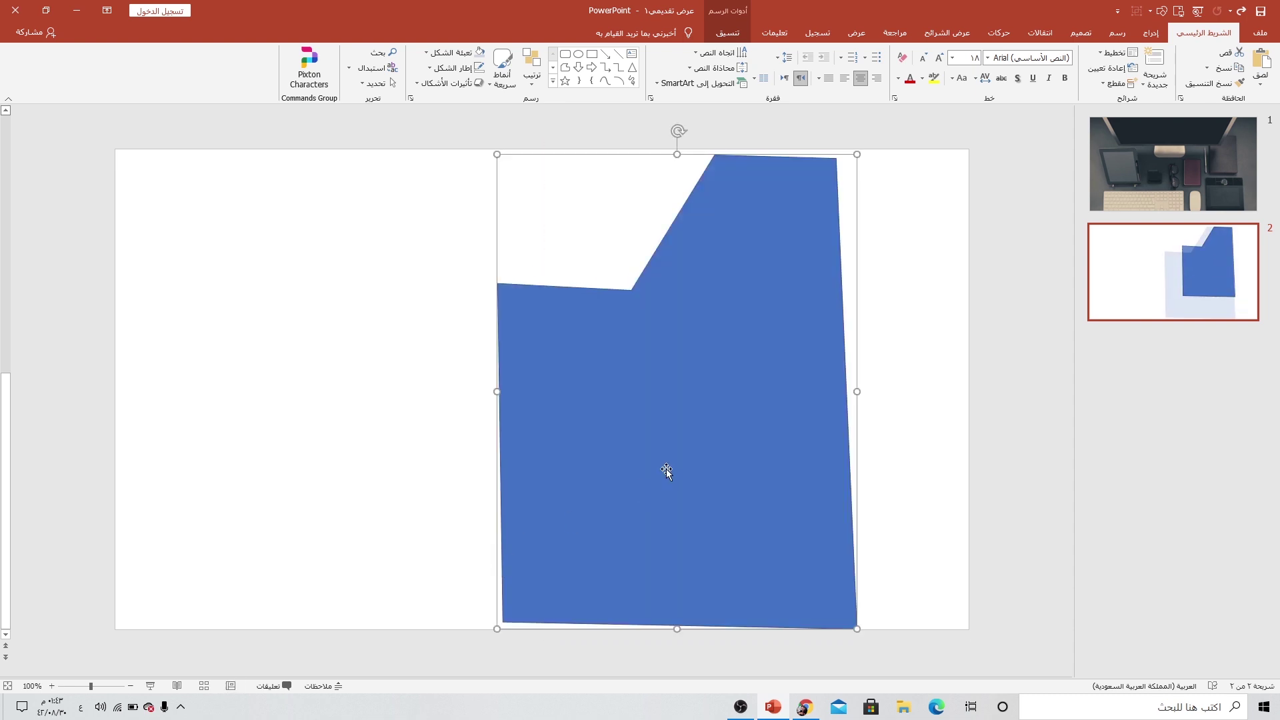
pyautogui.moveTo(666, 470); pyautogui.dragTo(531, 467)
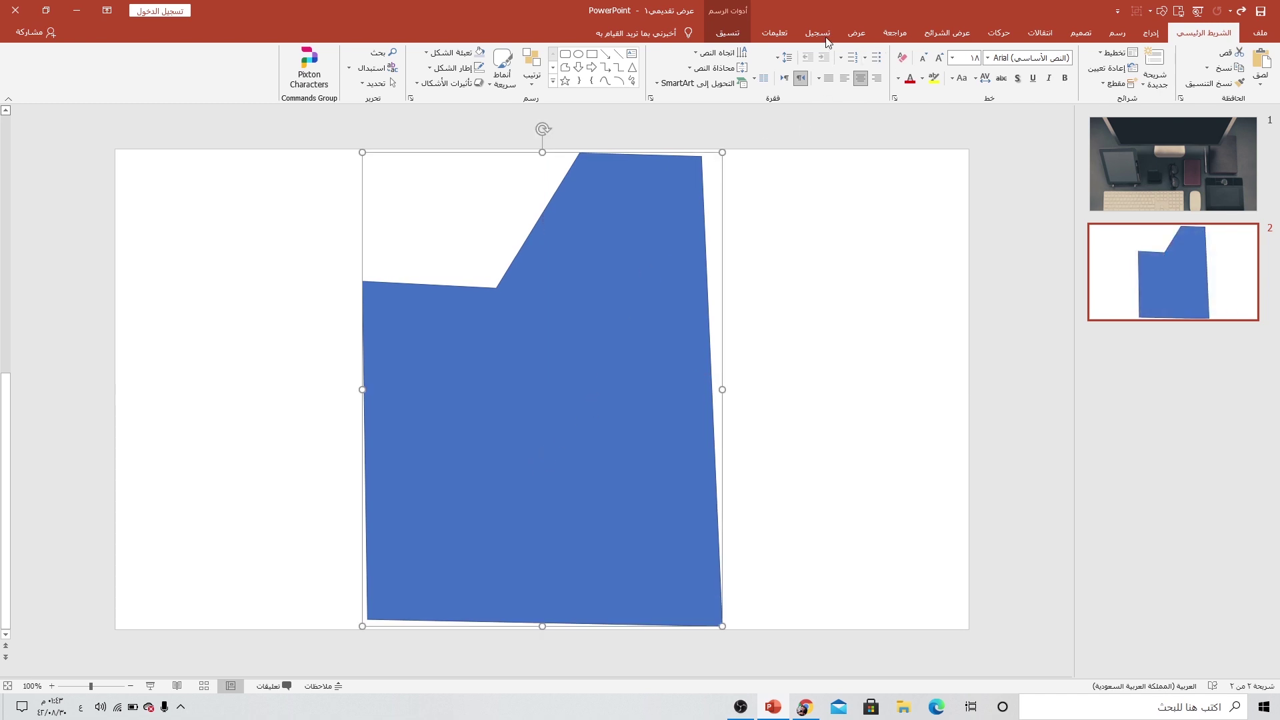
pyautogui.click(732, 32)
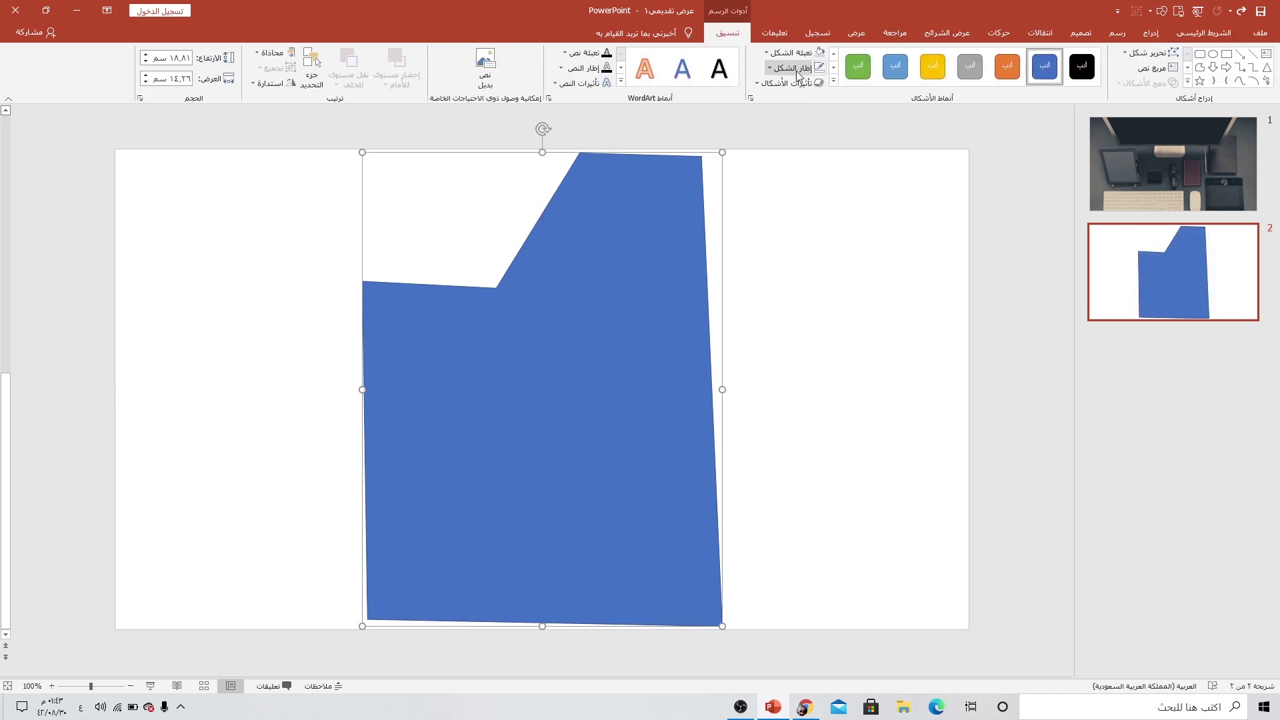
# Give the notebook shape a thin black outline and No Fill.
pyautogui.click(798, 70)
pyautogui.click(807, 99)
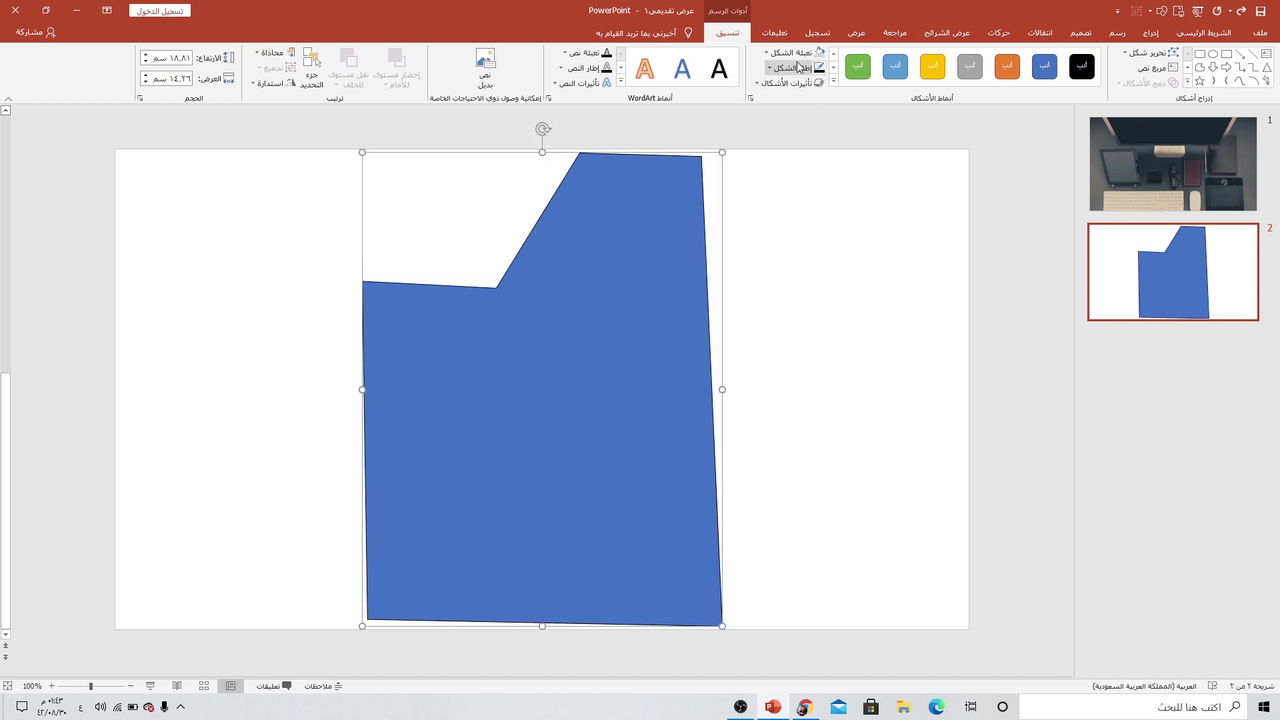
pyautogui.click(796, 53)
pyautogui.click(783, 181)
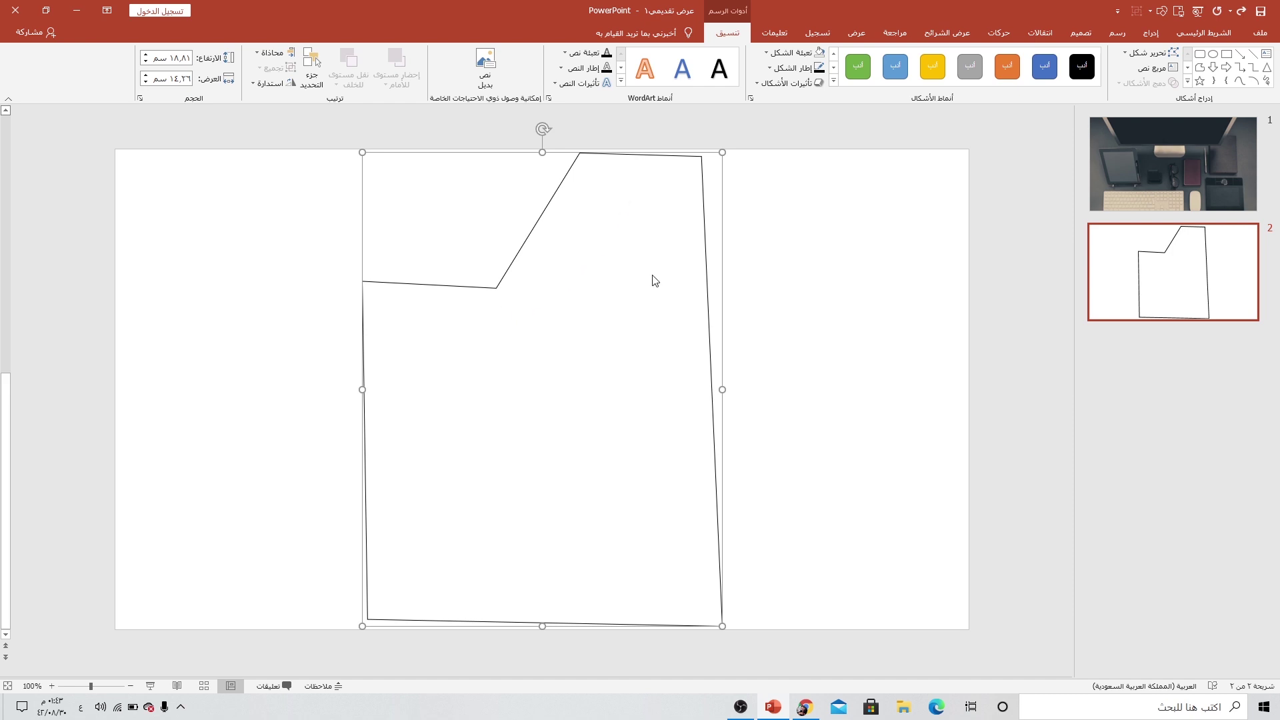
pyautogui.click(856, 328)
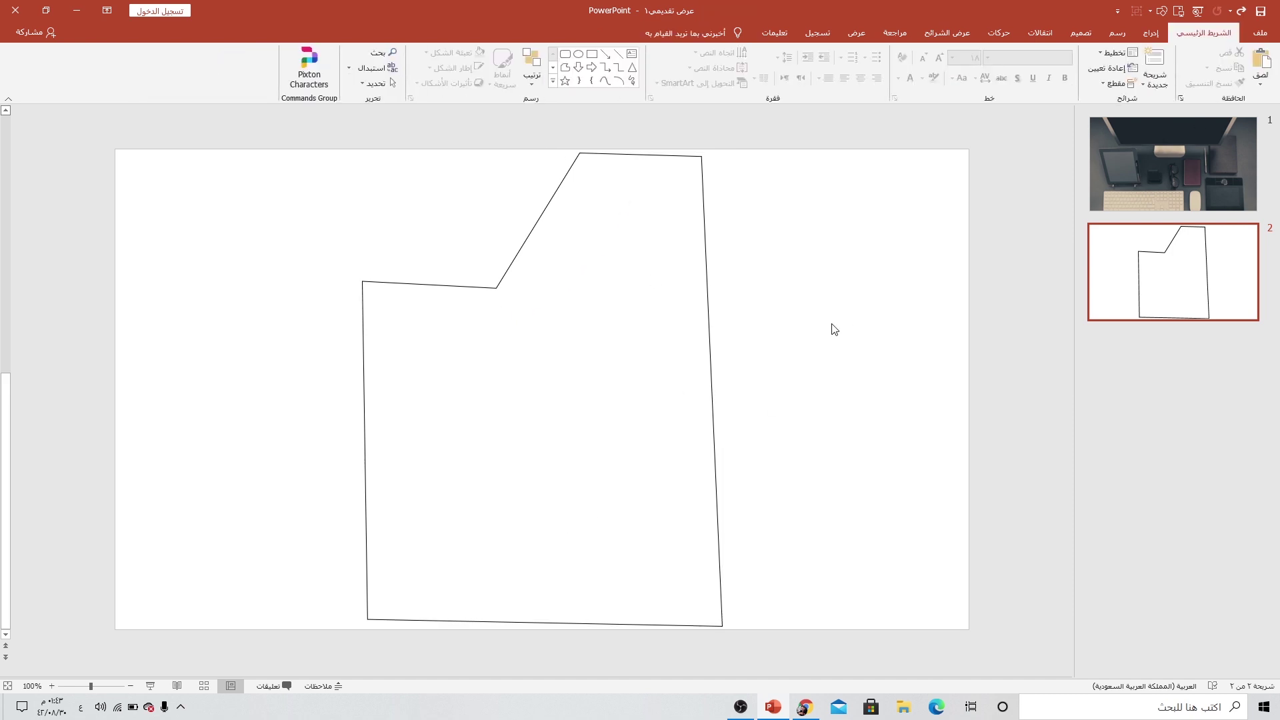
# Find the circular infographic in the PNGEgg search results and open its page.
pyautogui.click(806, 706)
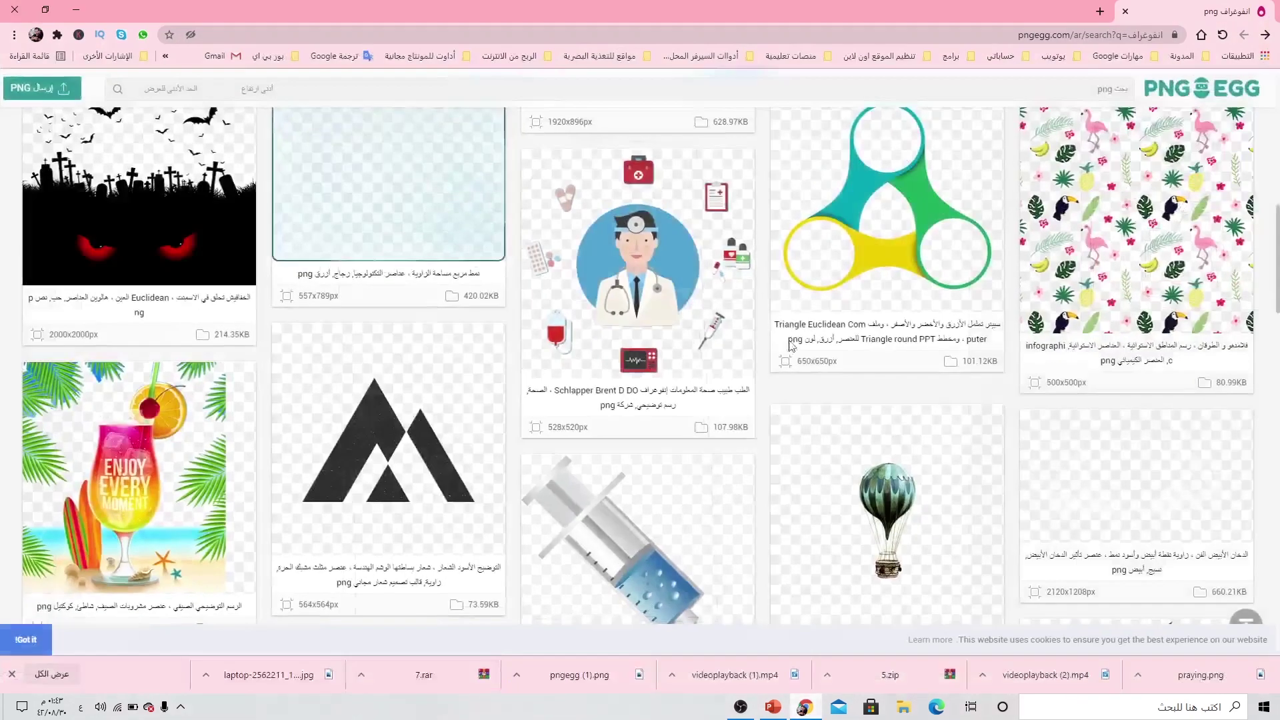
pyautogui.scroll(3, 589, 412)
pyautogui.scroll(3, 588, 412)
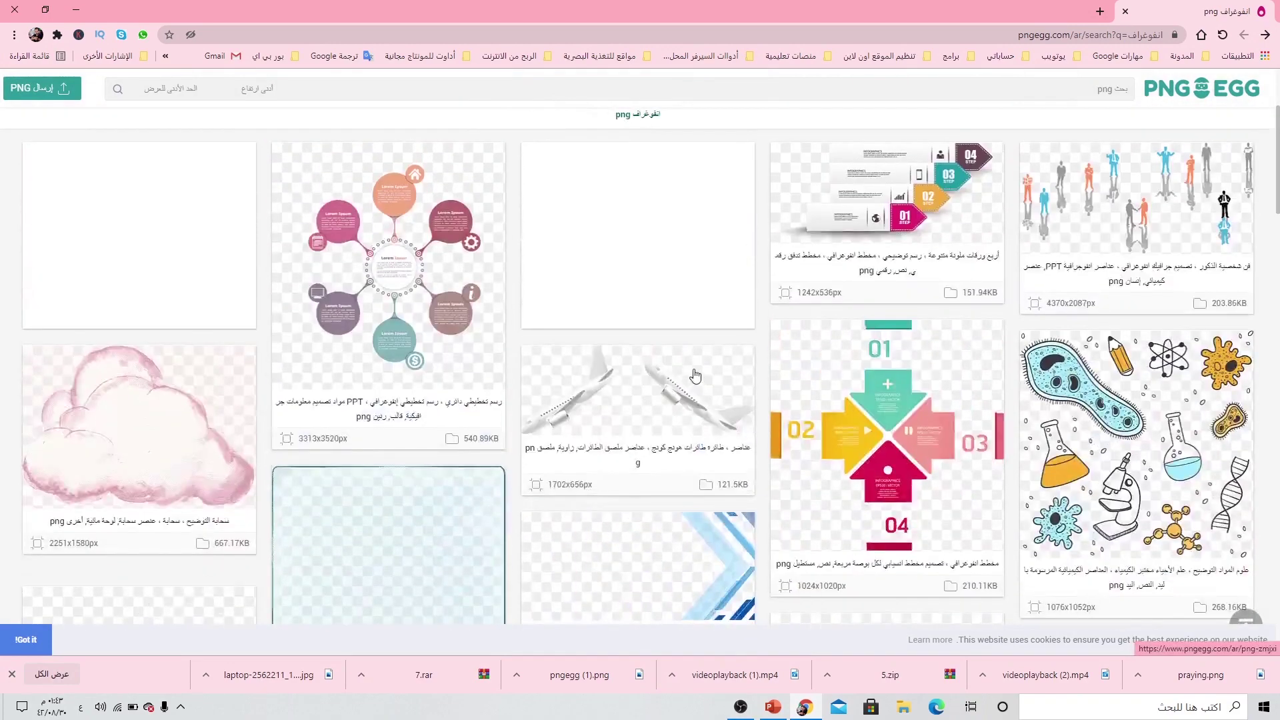
pyautogui.scroll(3, 689, 371)
pyautogui.scroll(-2, 650, 402)
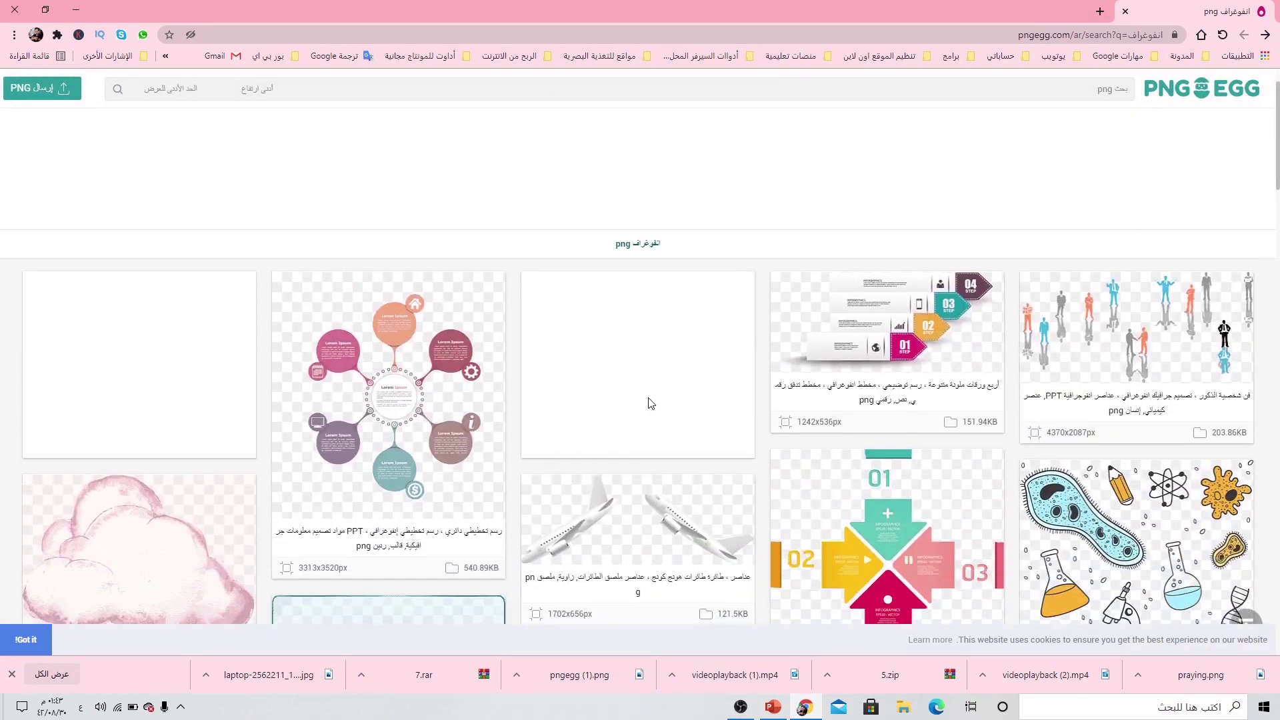
pyautogui.click(448, 274)
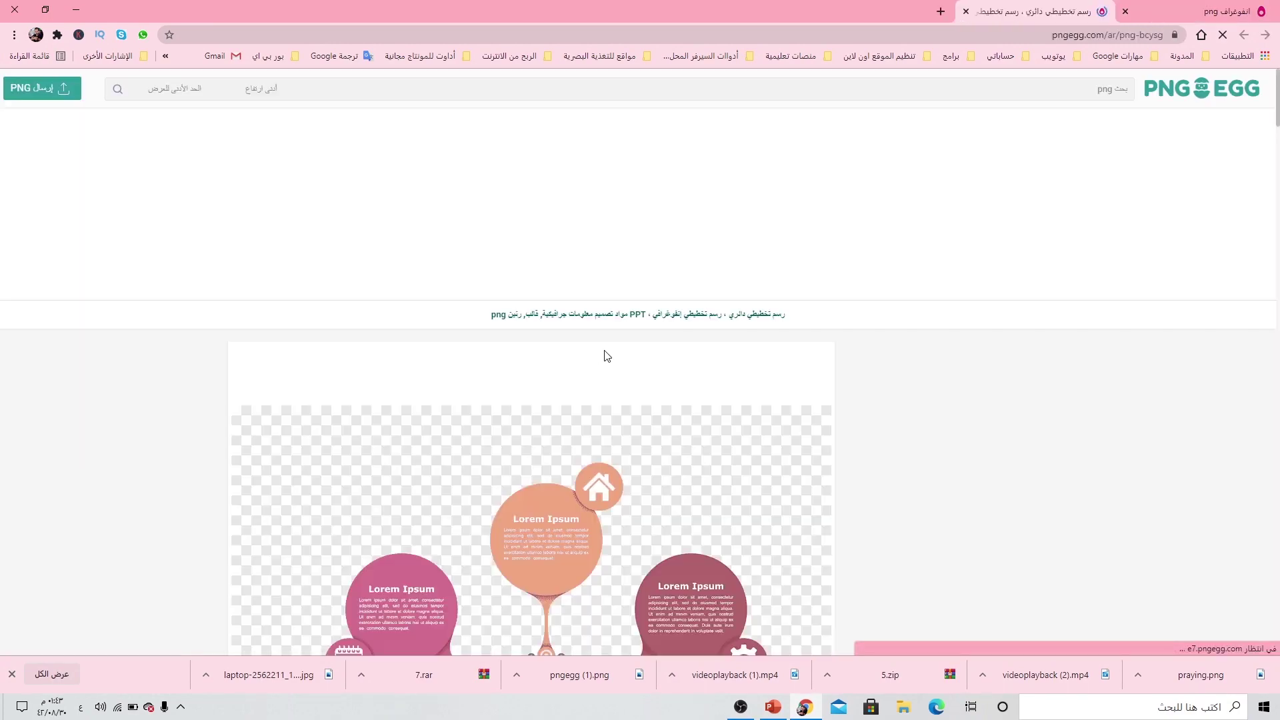
# Download the infographic, dismissing the ad, and save it to the Desktop as pngegg (1).png.
pyautogui.scroll(-4, 584, 433)
pyautogui.scroll(-4, 585, 424)
pyautogui.scroll(-3, 586, 426)
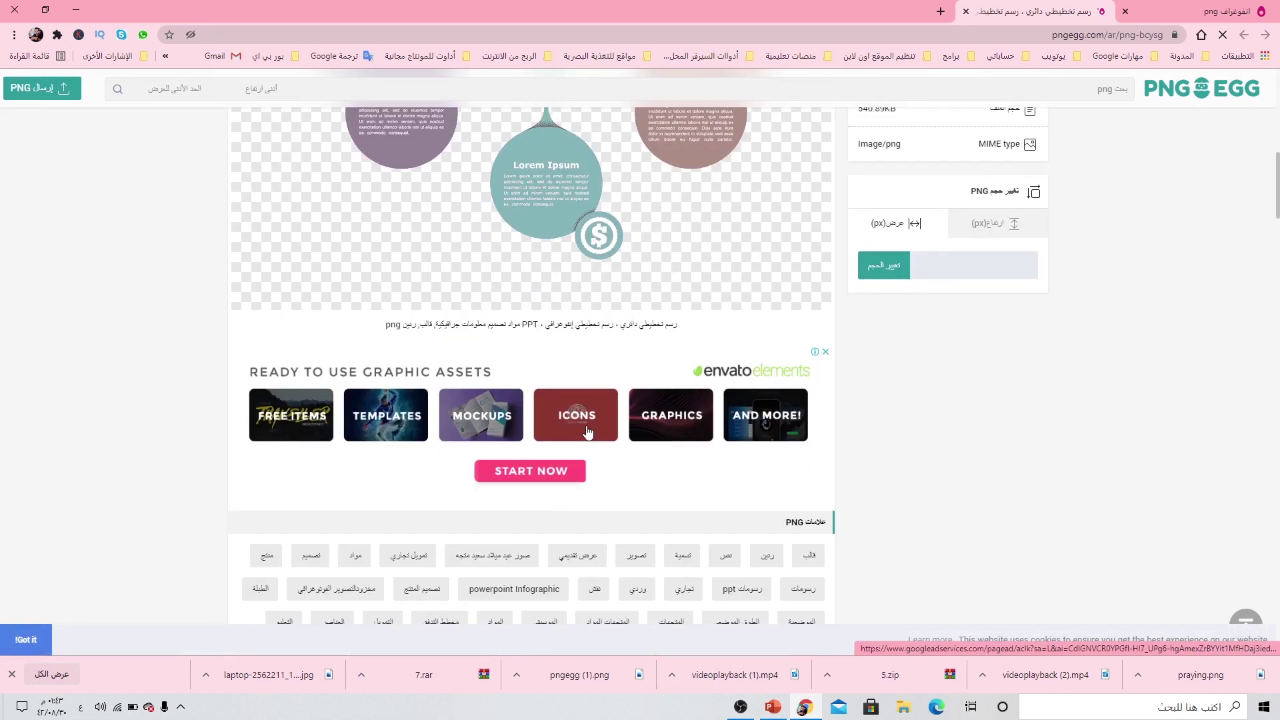
pyautogui.scroll(-3, 587, 430)
pyautogui.scroll(-4, 546, 430)
pyautogui.scroll(-5, 515, 430)
pyautogui.click(515, 430)
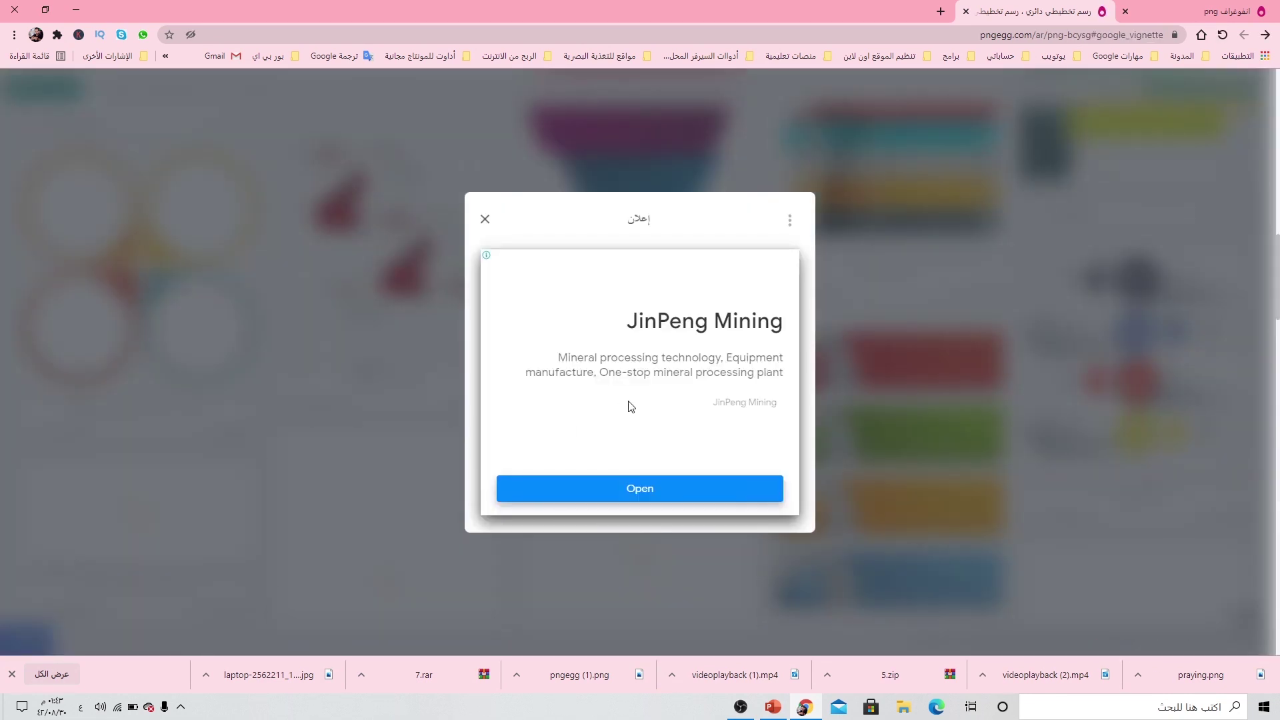
pyautogui.click(486, 224)
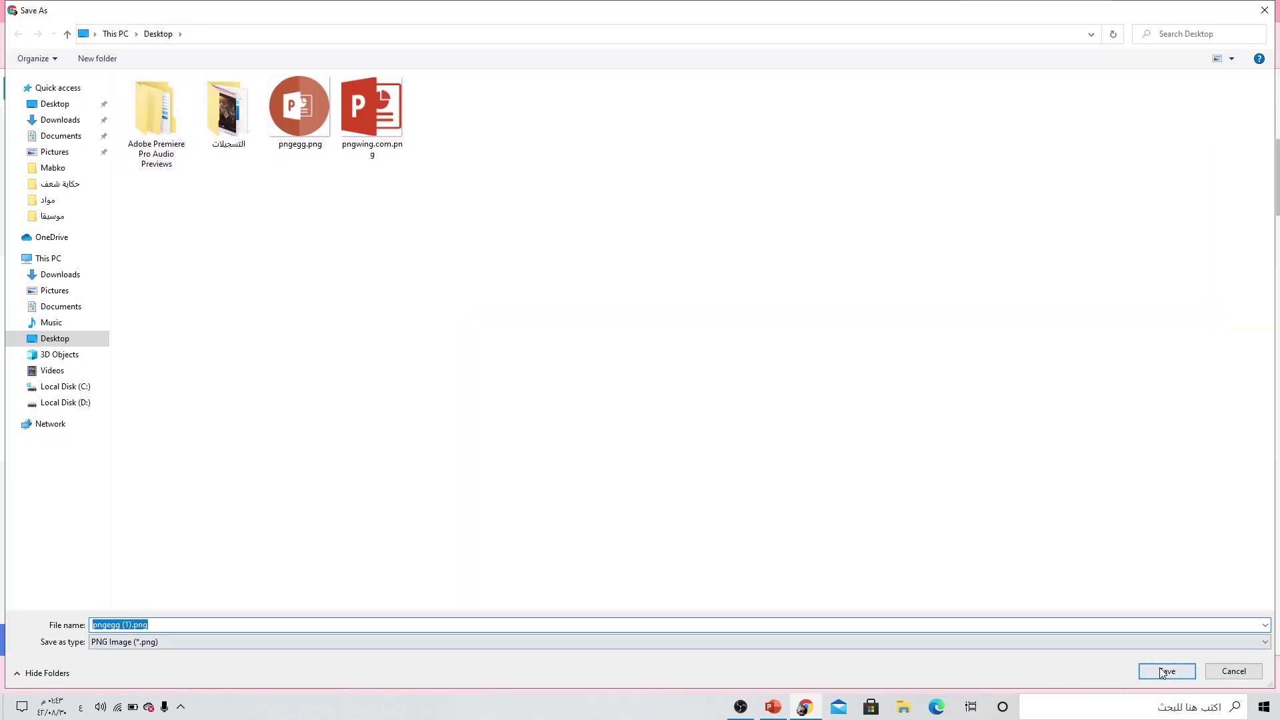
pyautogui.click(1161, 671)
# Insert pngegg (1).png onto slide 2 of the presentation.
pyautogui.click(772, 707)
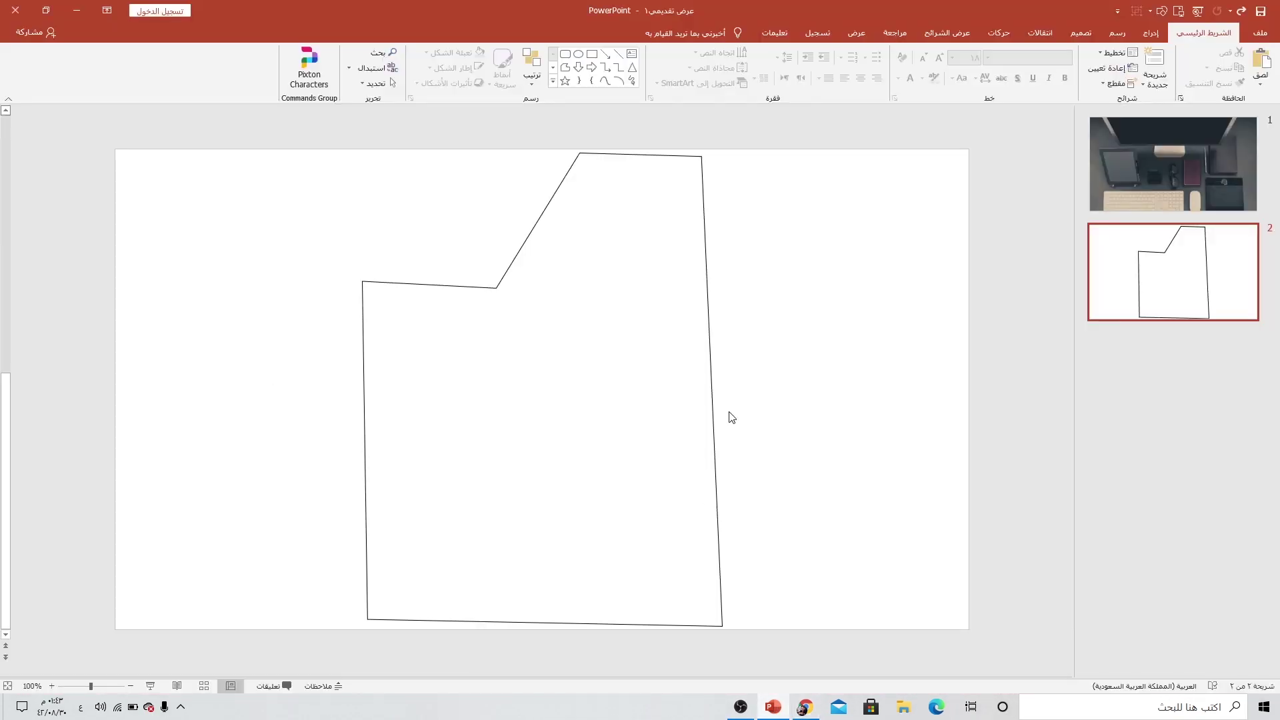
pyautogui.click(1151, 35)
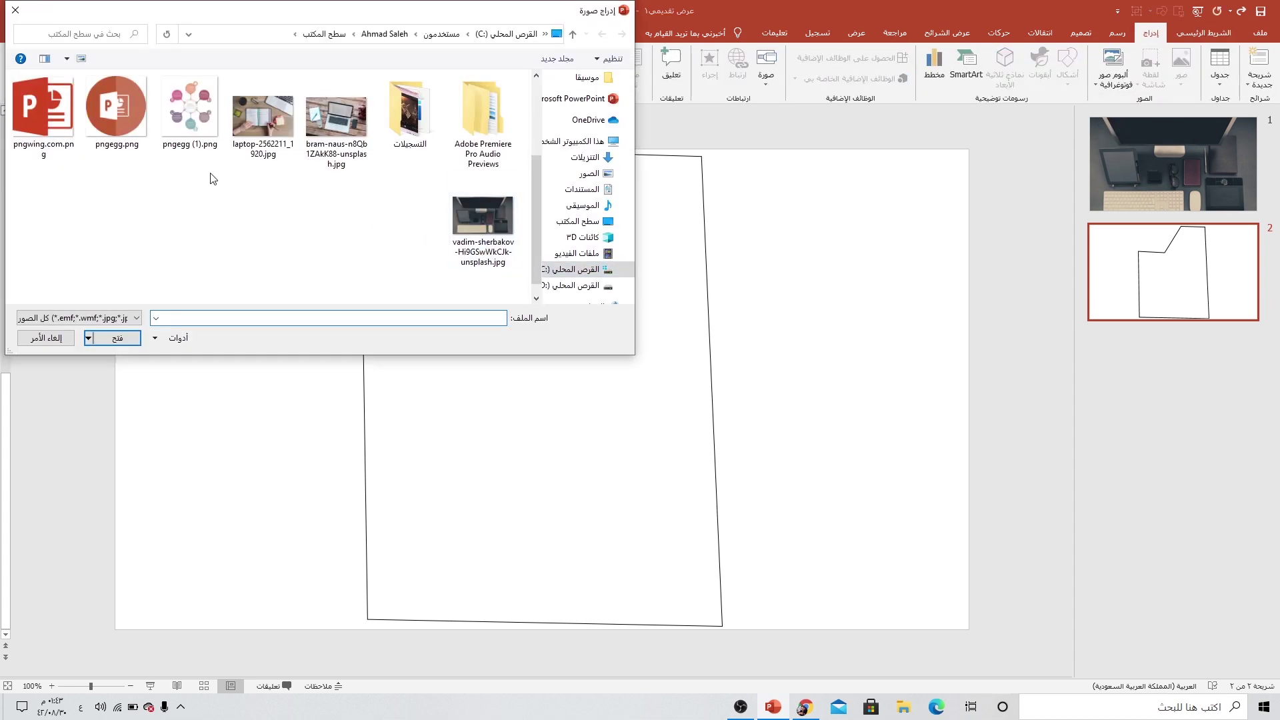
pyautogui.click(190, 114)
pyautogui.click(117, 339)
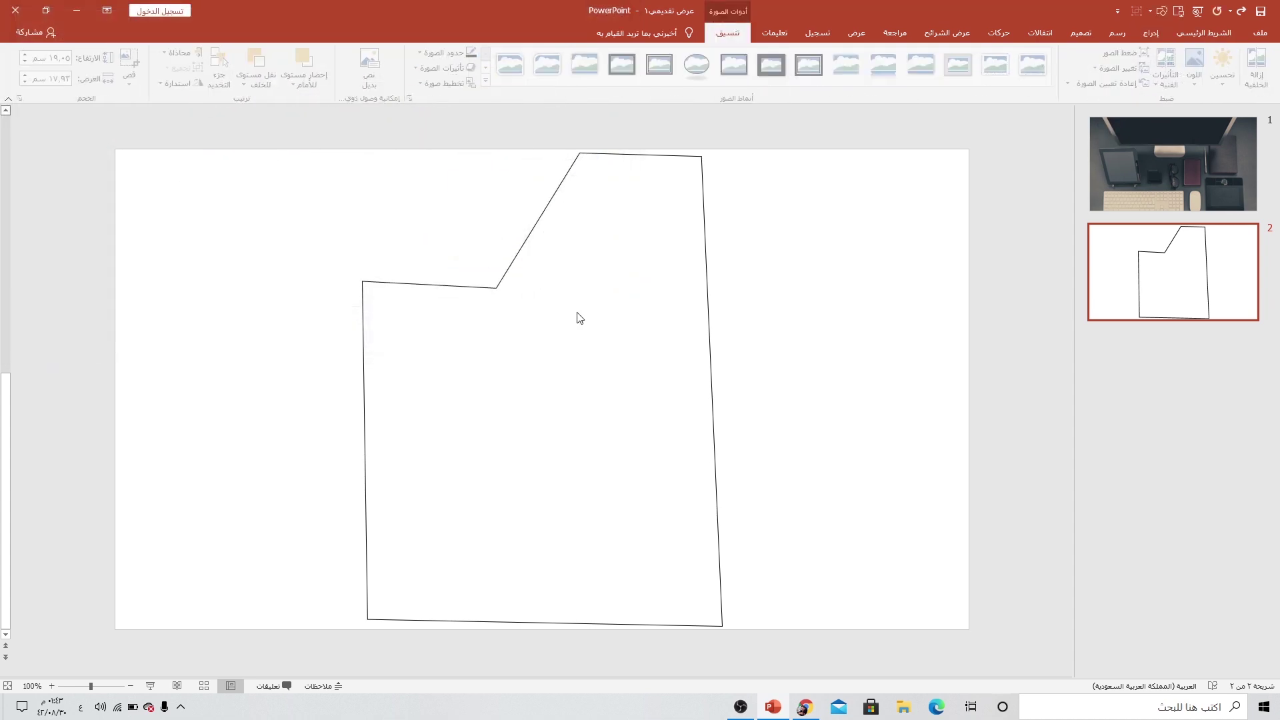
# Shrink the infographic to about 17 × 16 cm and fit it inside the notebook outline.
pyautogui.moveTo(476, 347); pyautogui.dragTo(532, 434)
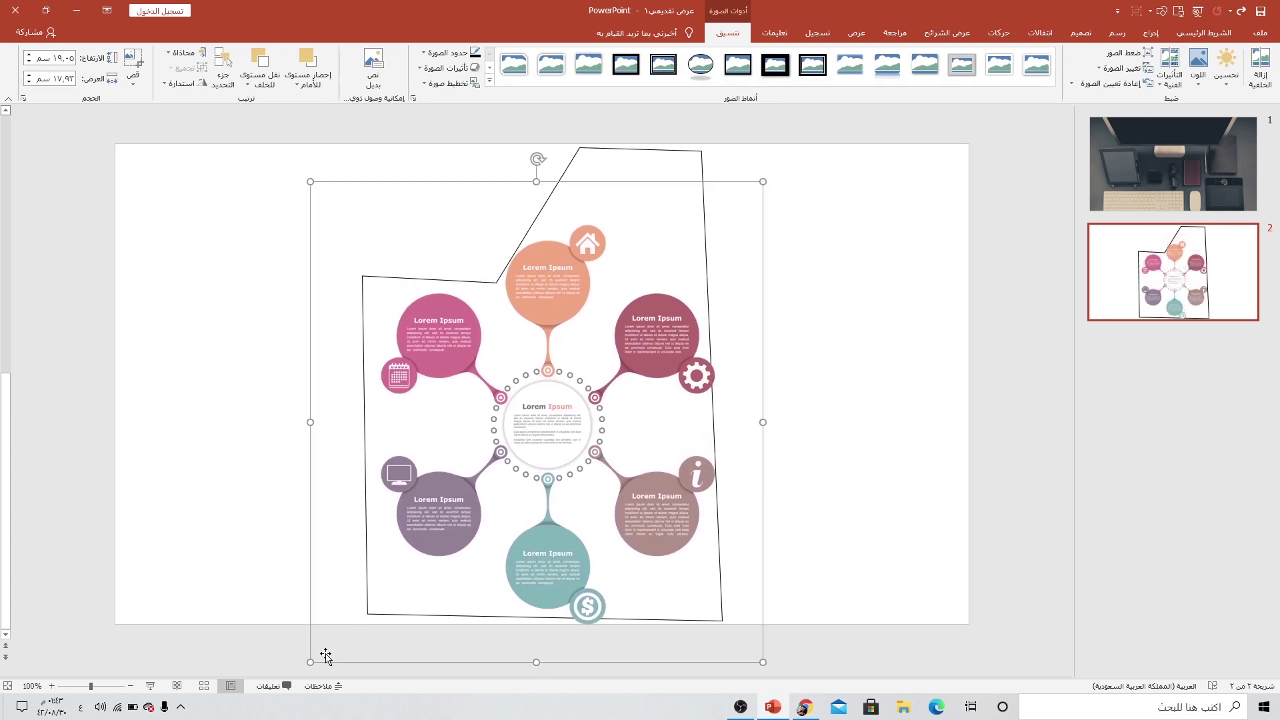
pyautogui.moveTo(307, 662); pyautogui.dragTo(358, 614)
pyautogui.moveTo(562, 506); pyautogui.dragTo(539, 542)
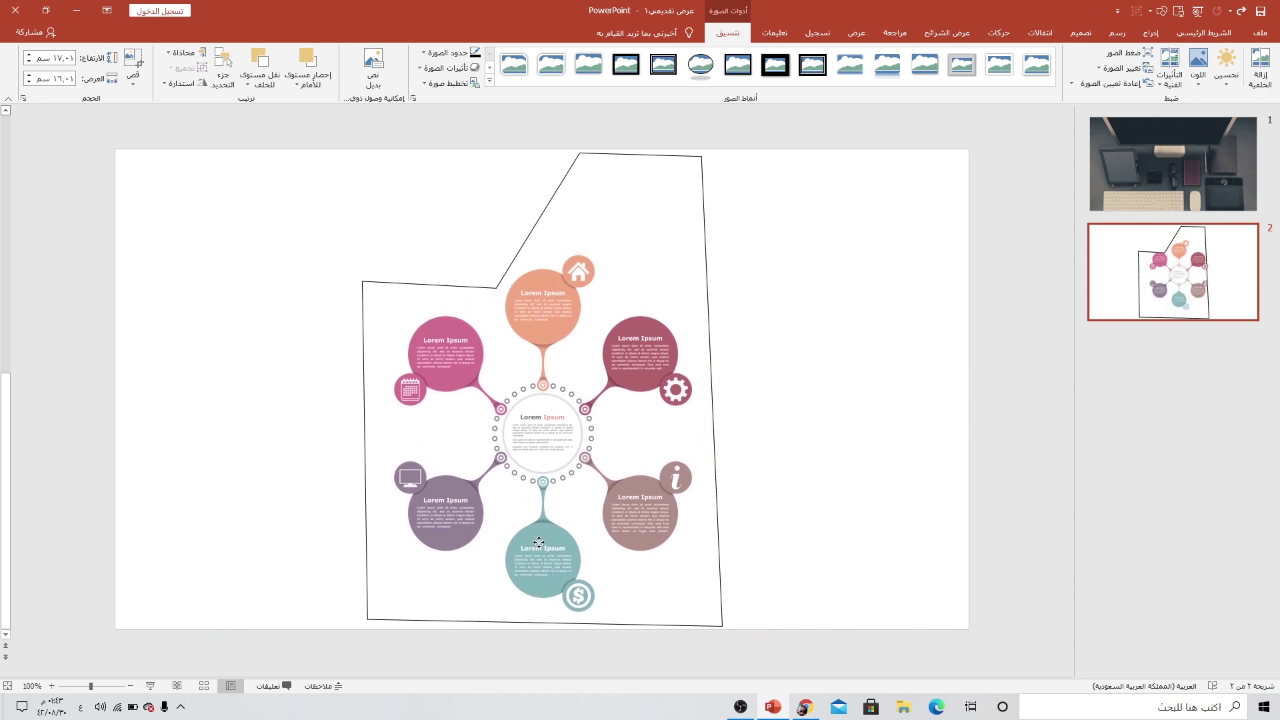
pyautogui.click(843, 313)
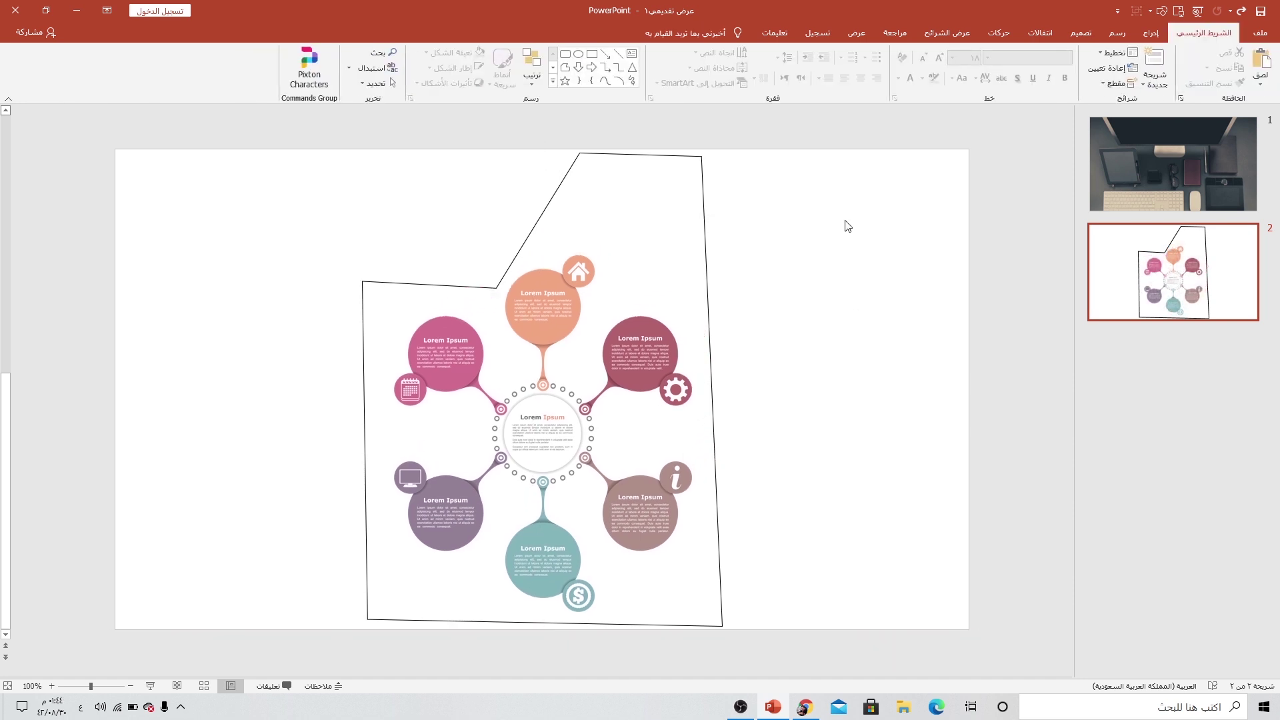
# Add a white WordArt title 'عنوان الشريحة' at the top of slide 2.
pyautogui.click(1152, 34)
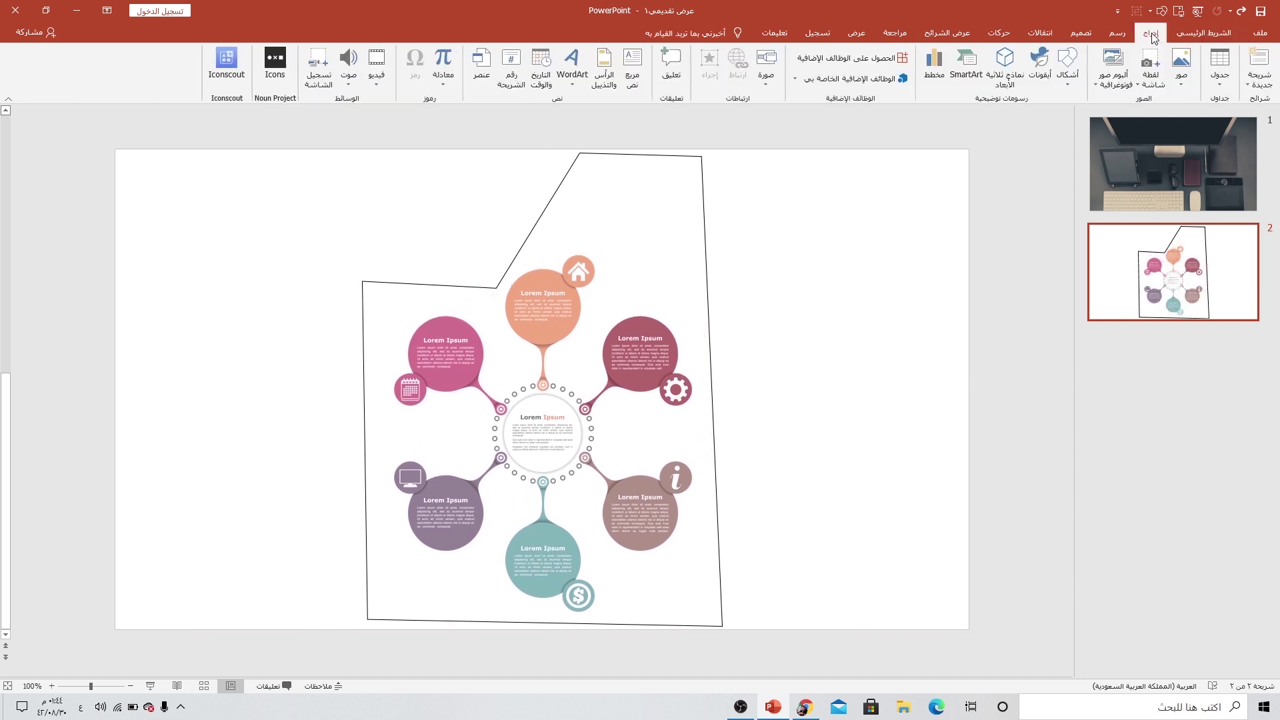
pyautogui.click(572, 67)
pyautogui.click(562, 108)
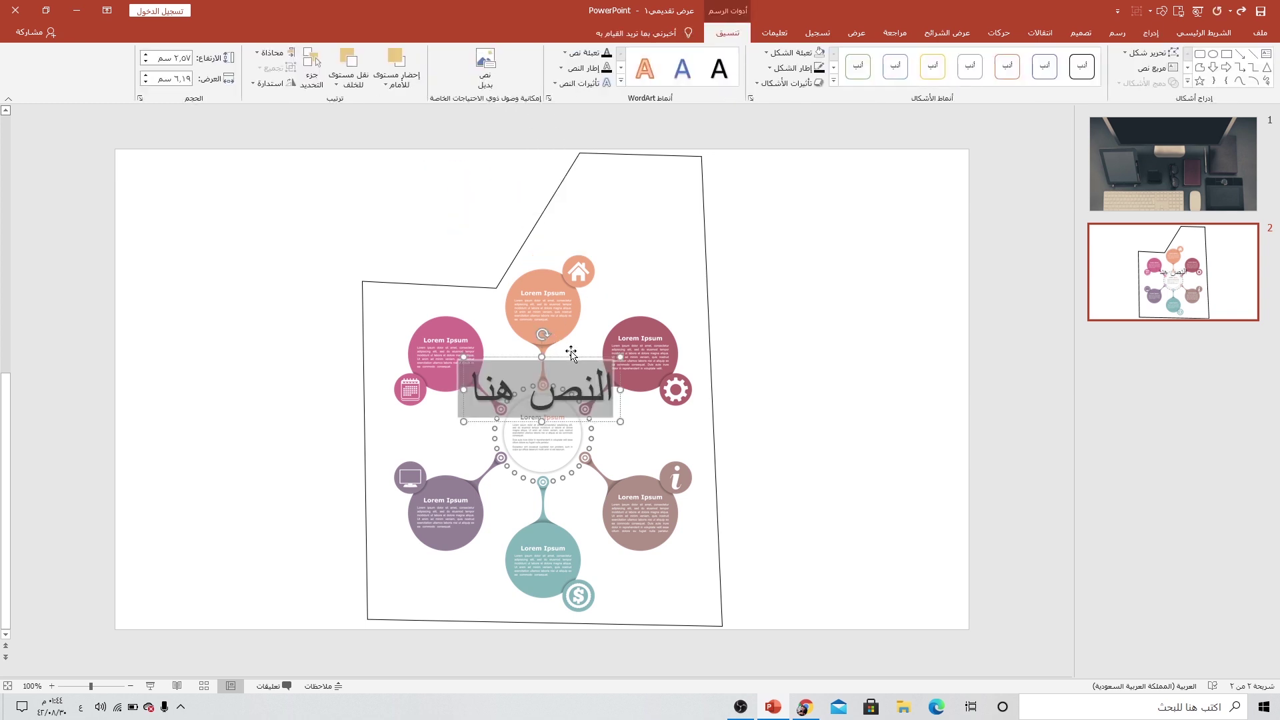
pyautogui.moveTo(577, 363); pyautogui.dragTo(653, 194)
pyautogui.tripleClick(651, 214)
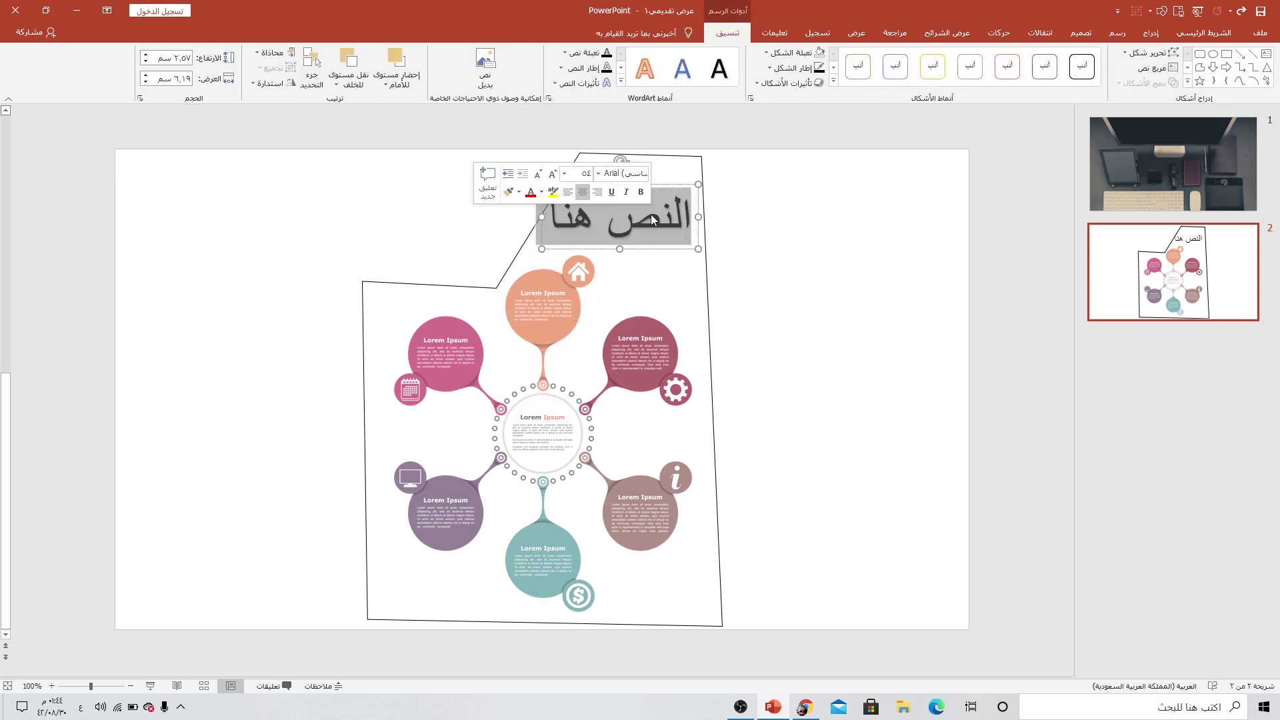
pyautogui.write('عنوان الشريحة')
pyautogui.click(1204, 32)
pyautogui.click(900, 78)
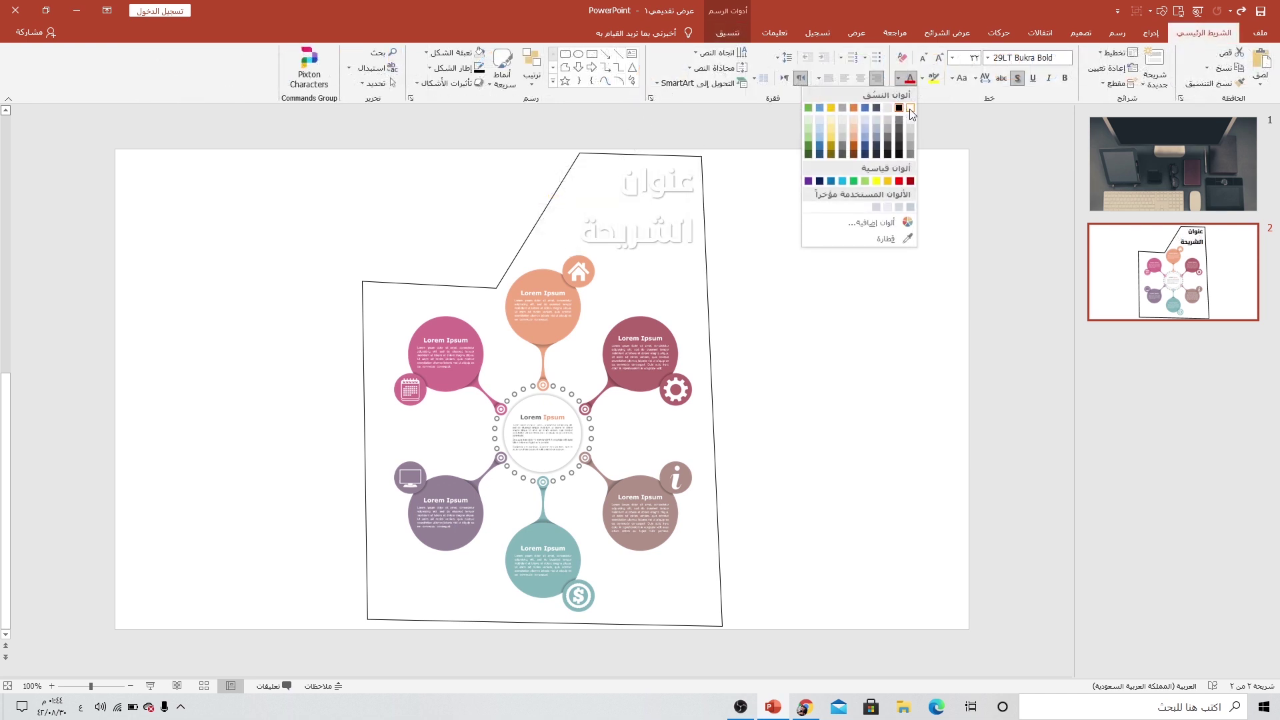
pyautogui.click(911, 108)
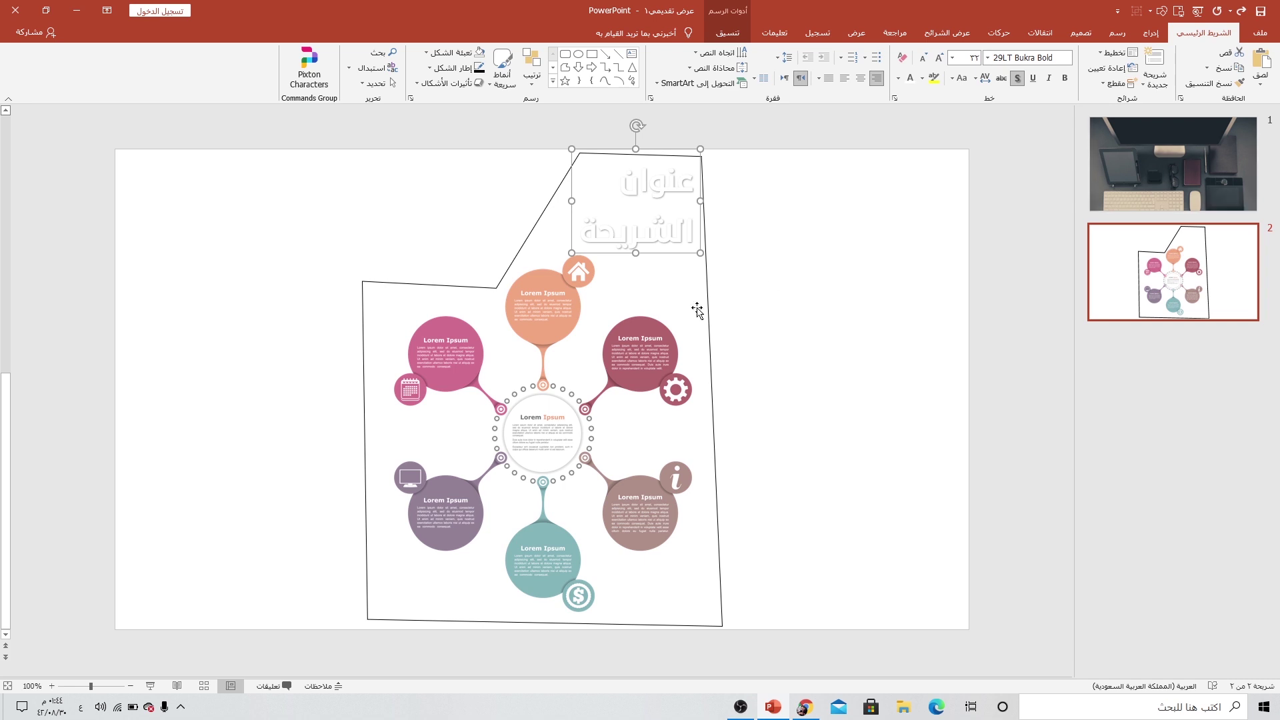
pyautogui.click(761, 303)
# Remove the freeform shape's outline on slide 2, then return to slide 1.
pyautogui.click(383, 287)
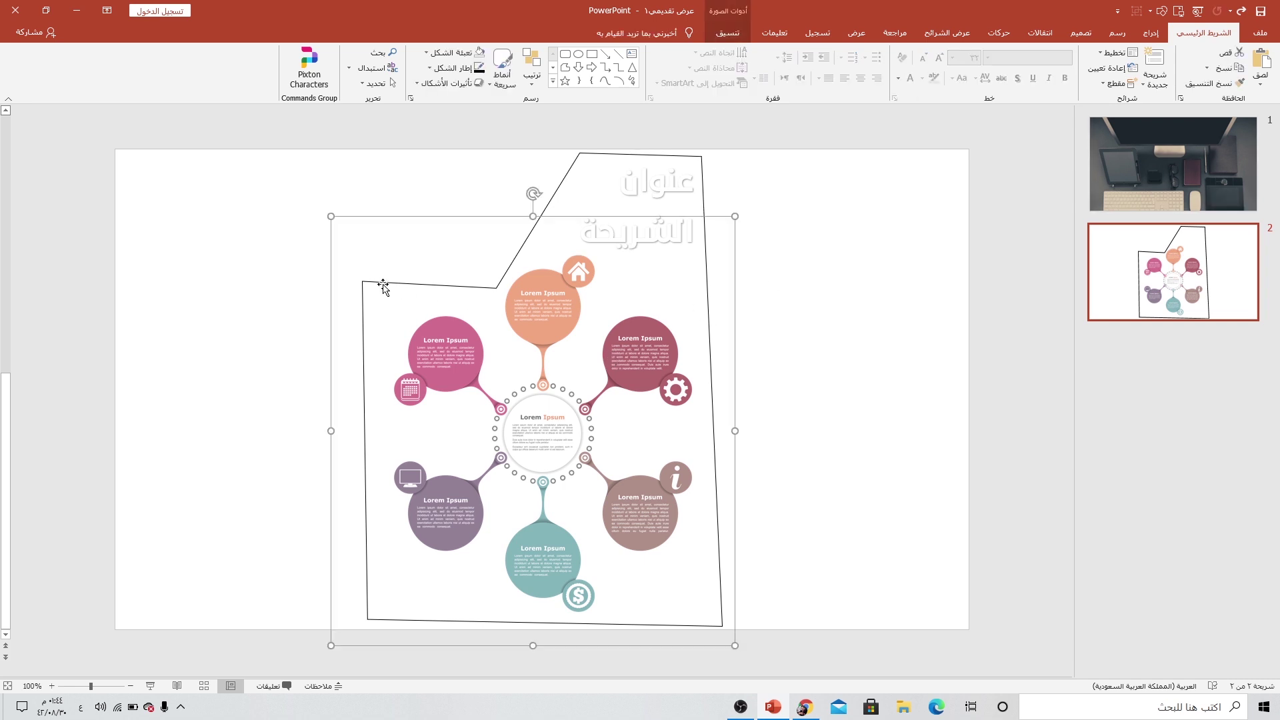
pyautogui.click(566, 175)
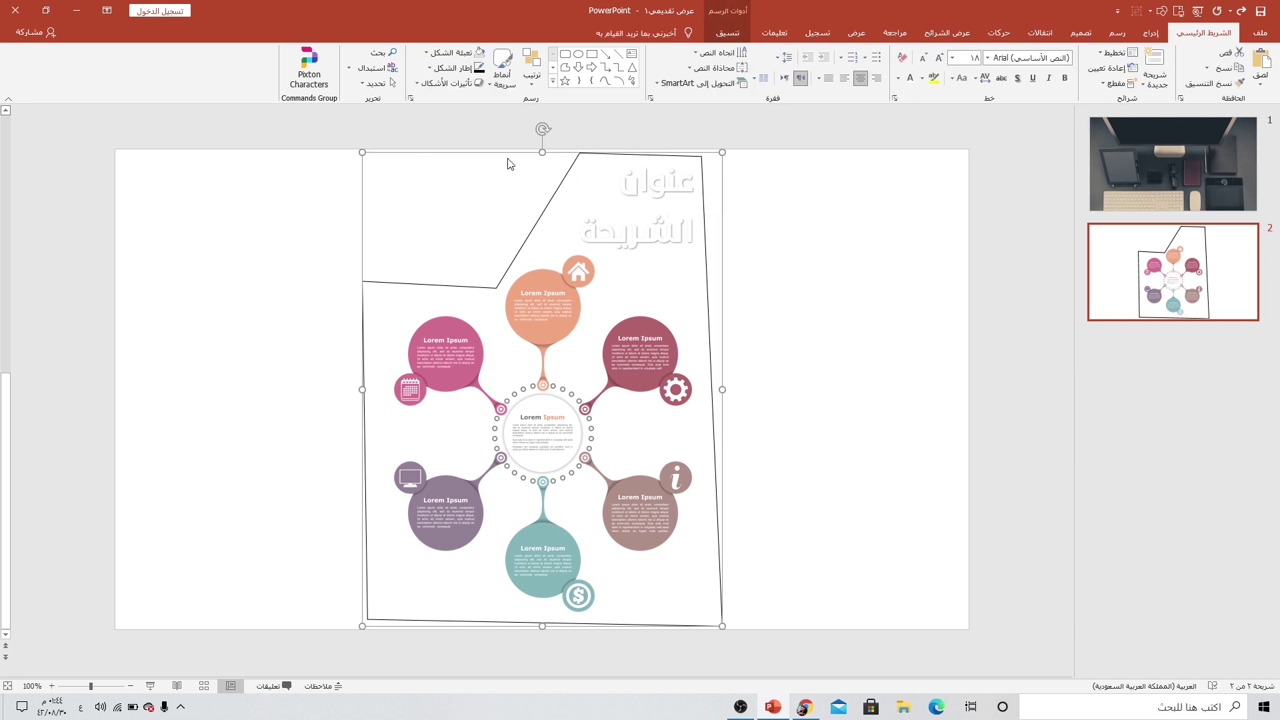
pyautogui.click(728, 35)
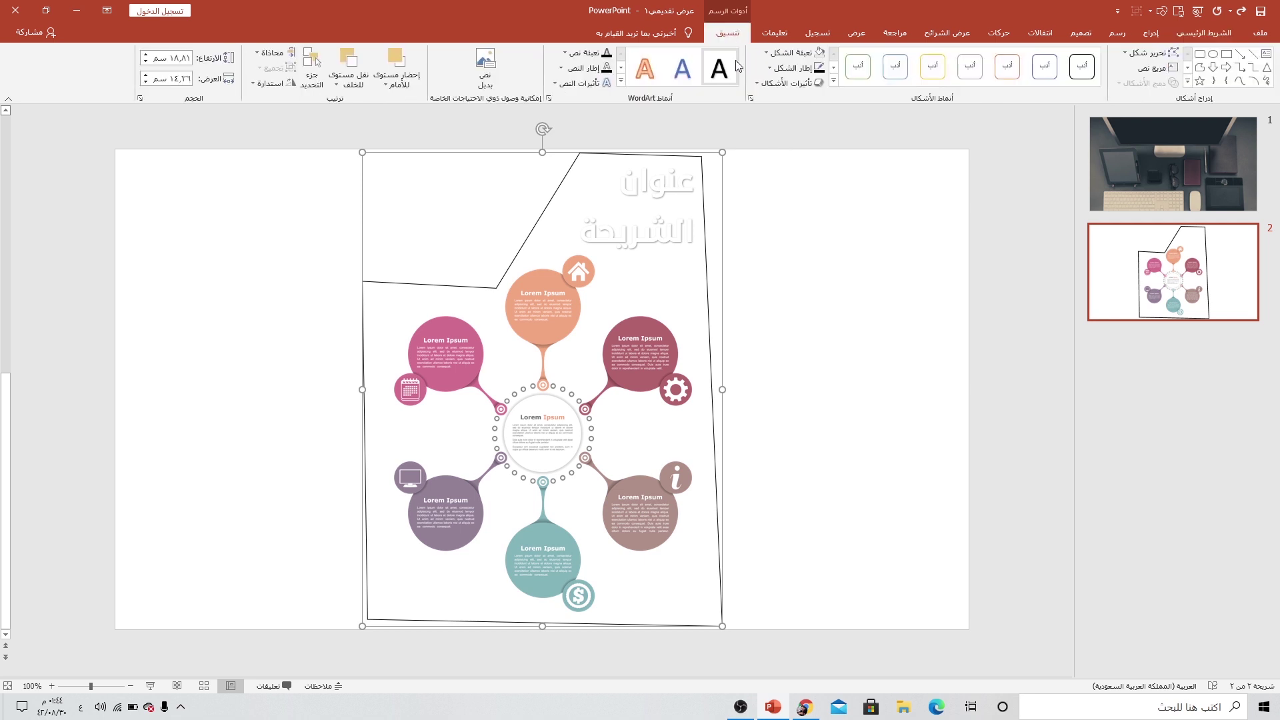
pyautogui.click(778, 72)
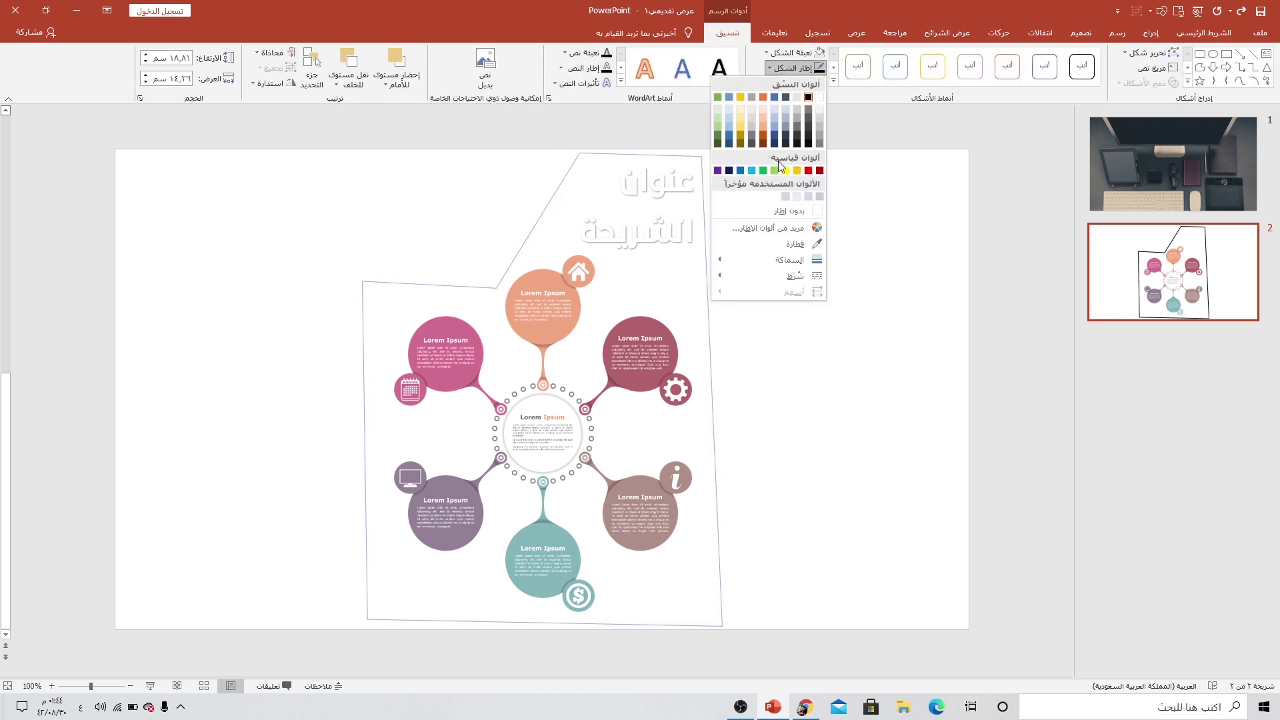
pyautogui.click(787, 211)
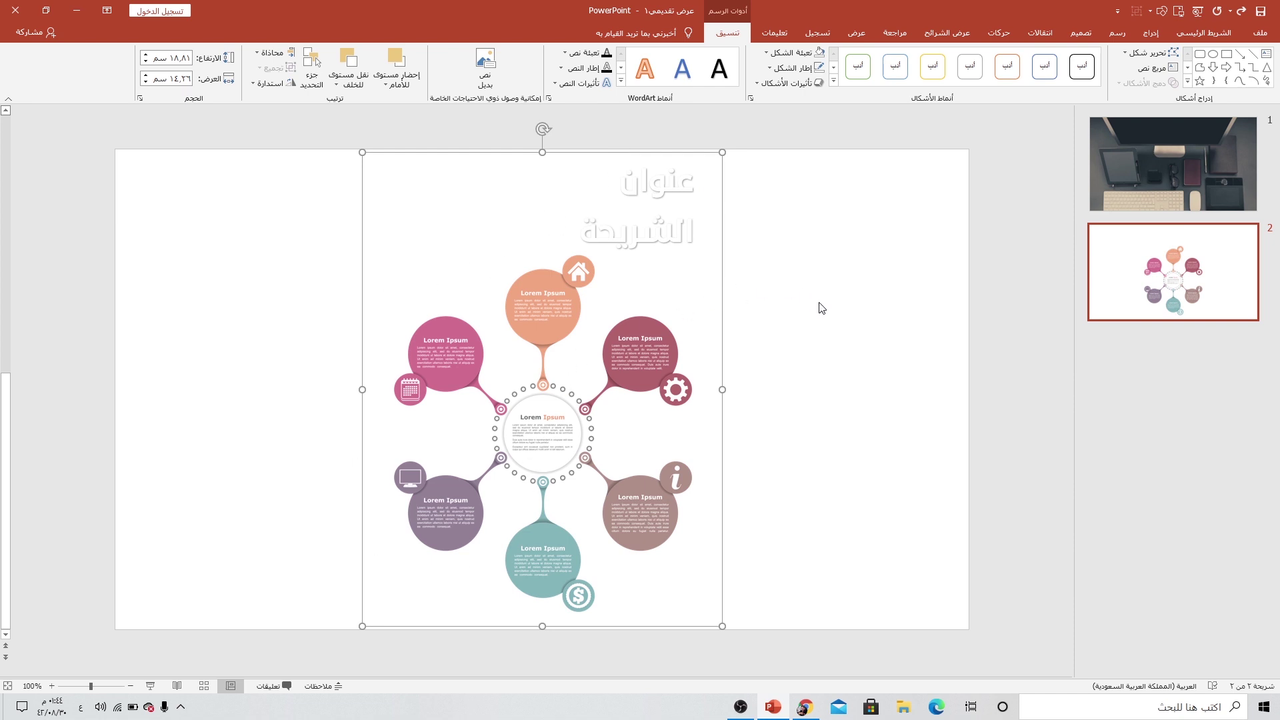
pyautogui.click(1194, 182)
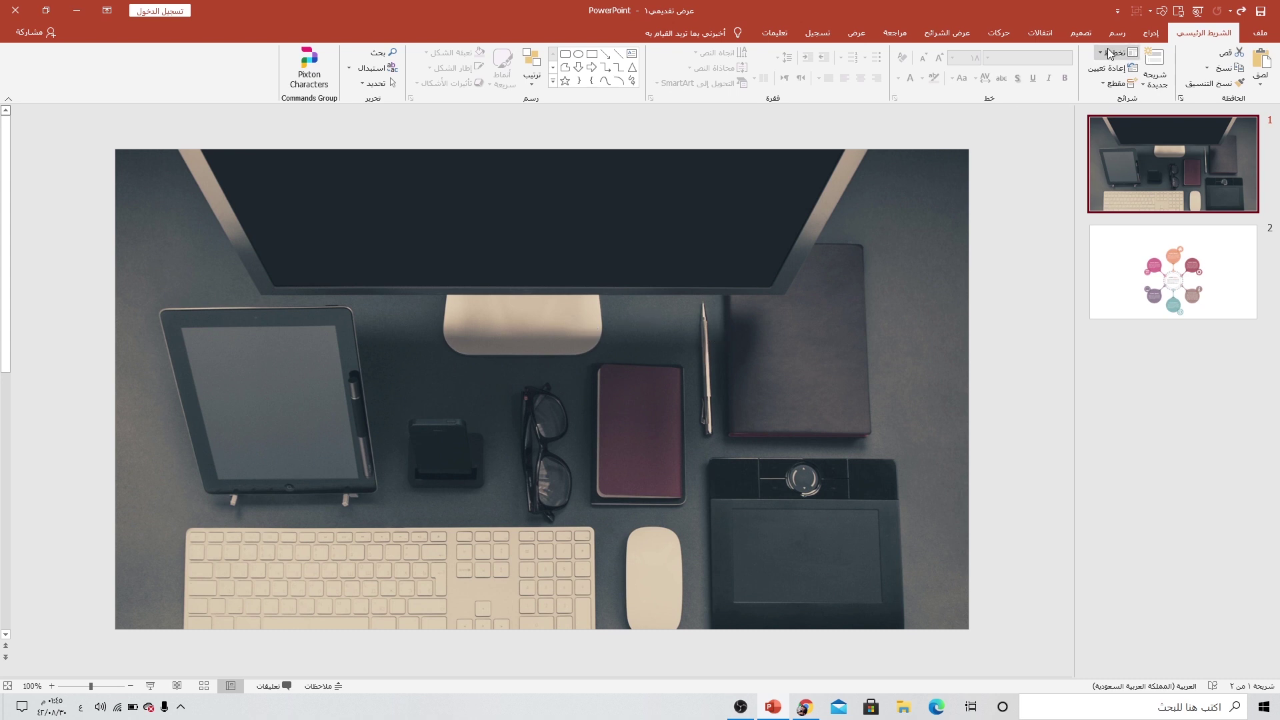
# Insert a Slide Zoom of slide 2 onto slide 1.
pyautogui.click(1150, 32)
pyautogui.click(765, 88)
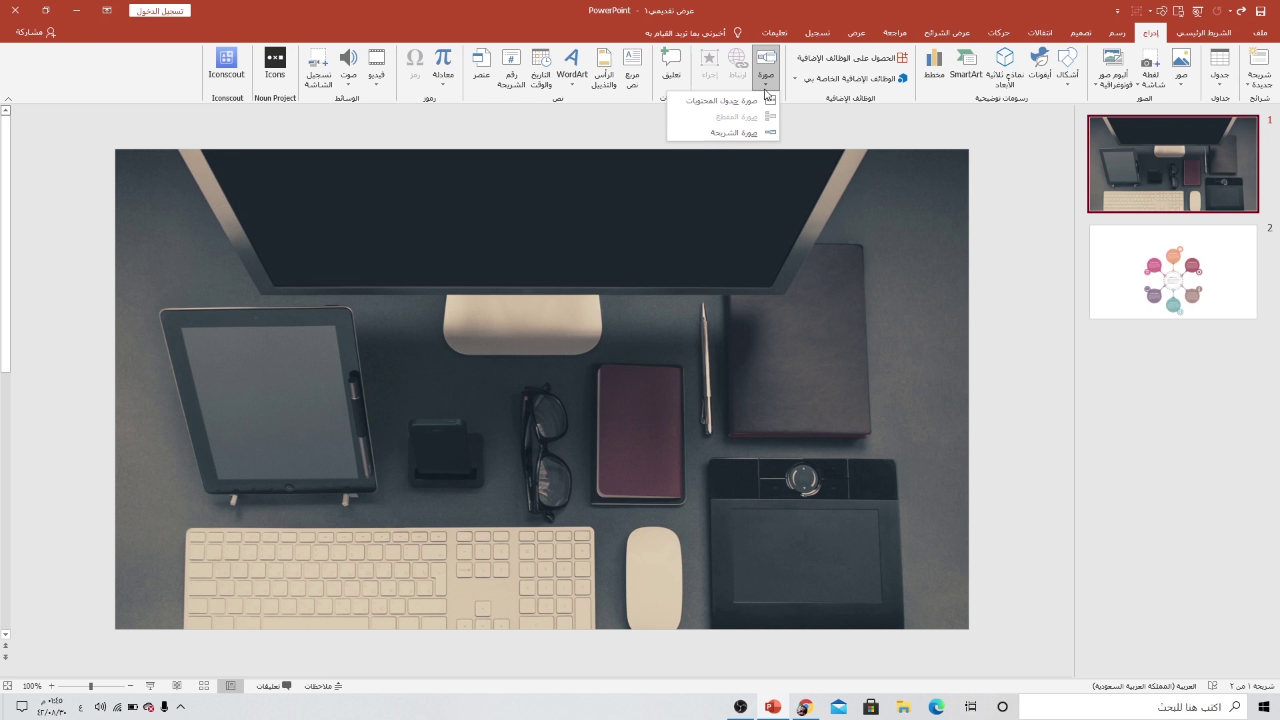
pyautogui.click(739, 131)
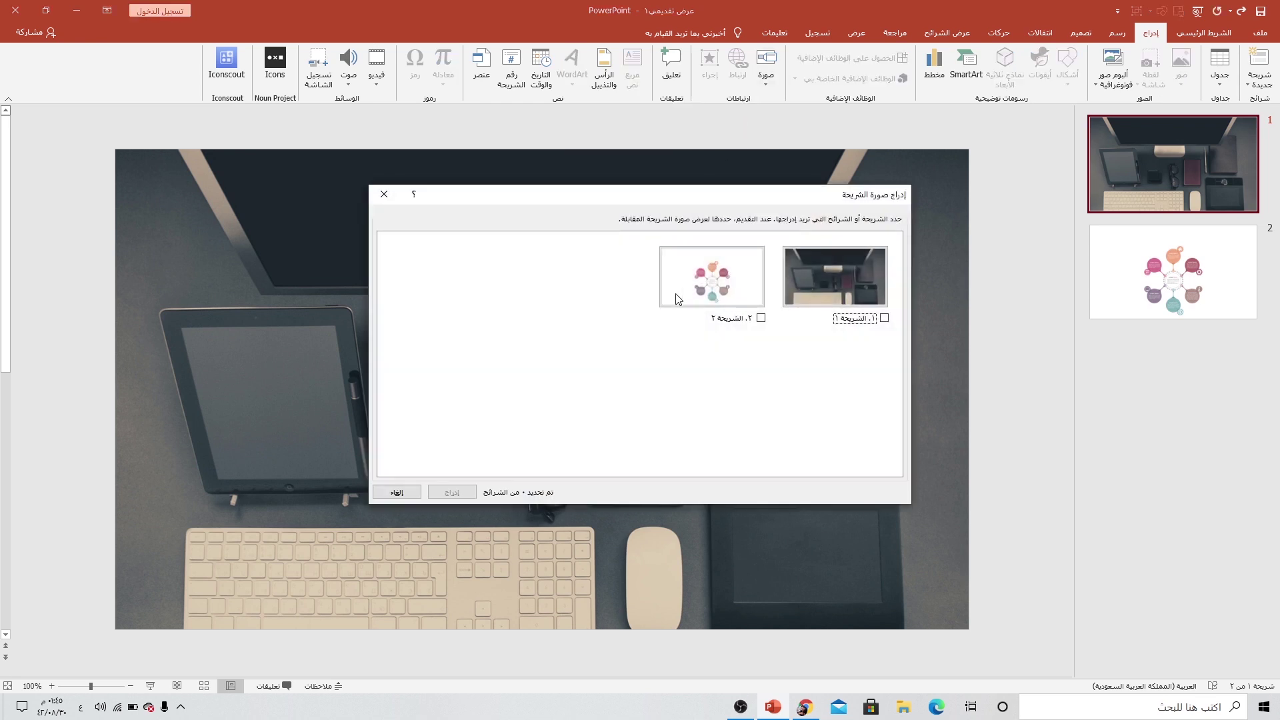
pyautogui.click(736, 318)
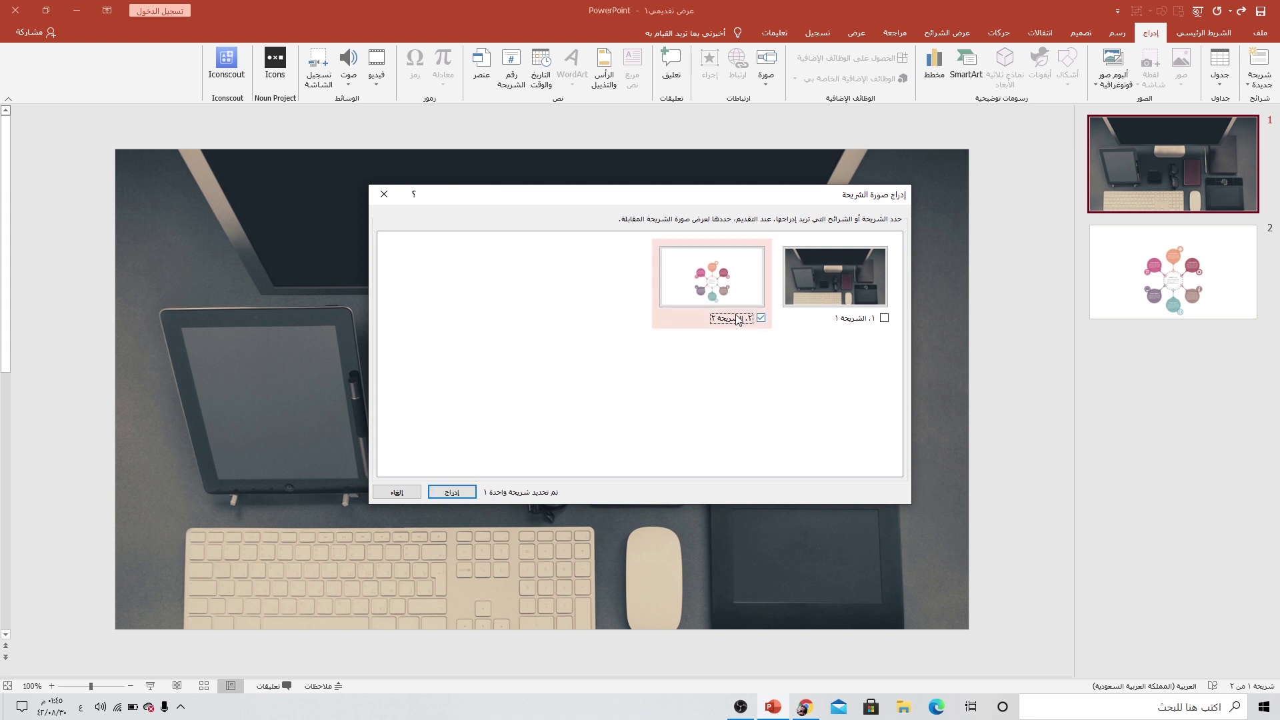
pyautogui.click(453, 493)
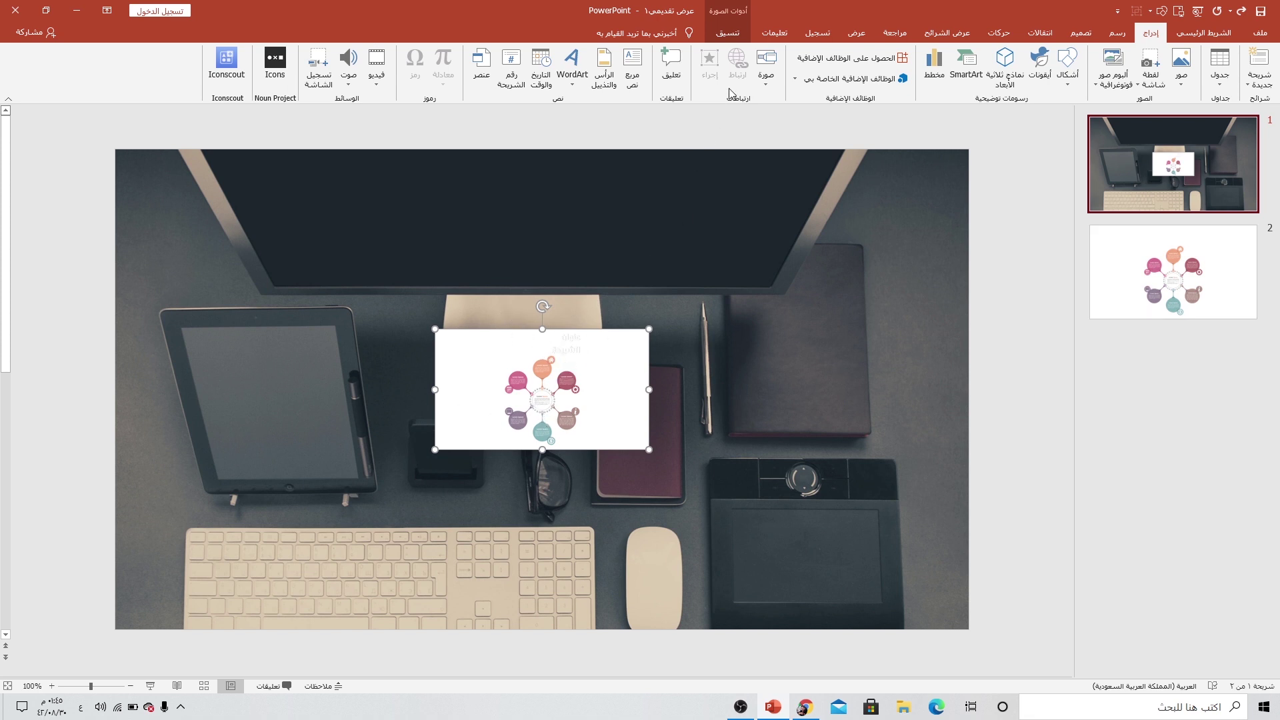
# Make the zoom background transparent and size it to 7.01 × 12.47 cm over the book.
pyautogui.click(729, 34)
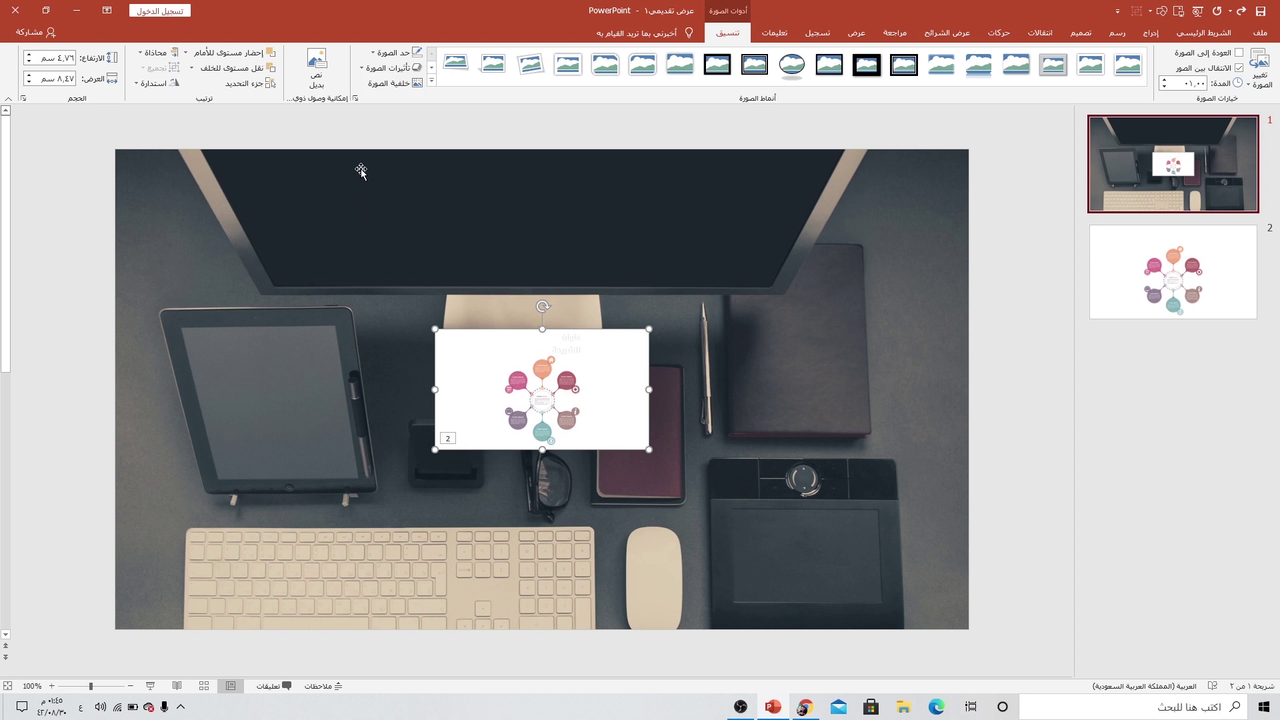
pyautogui.click(393, 84)
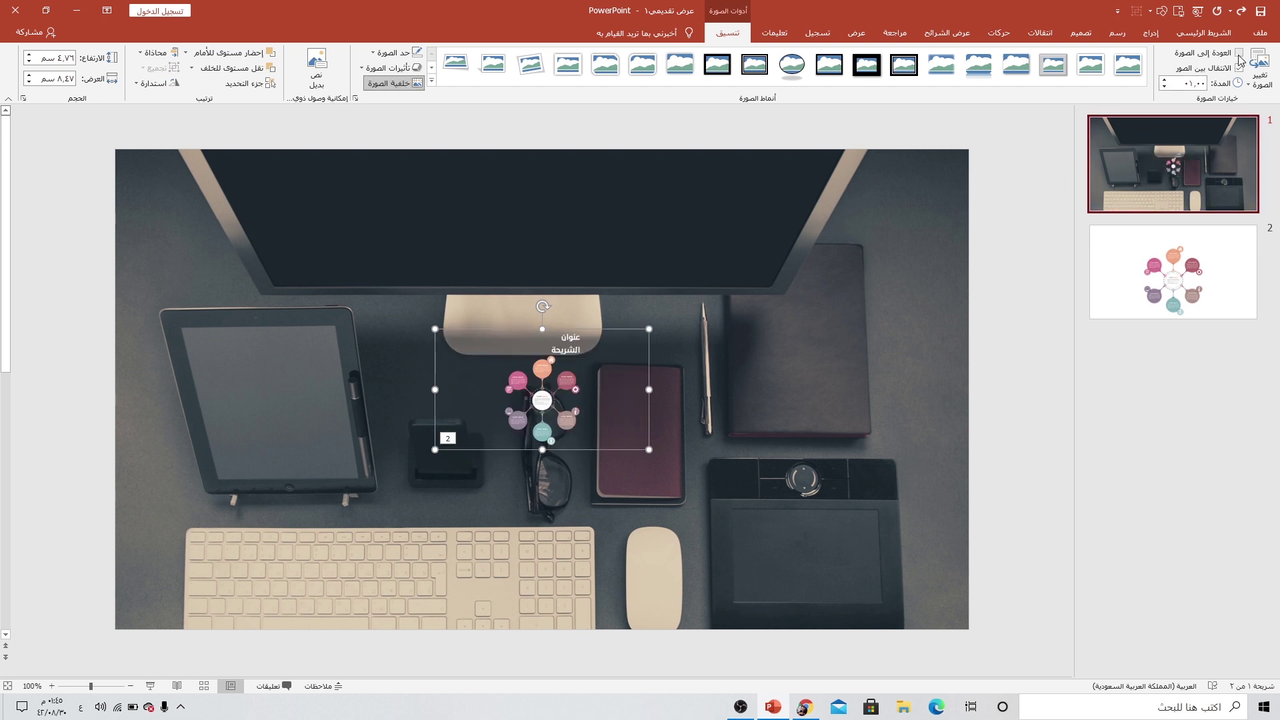
pyautogui.moveTo(558, 381); pyautogui.dragTo(807, 337)
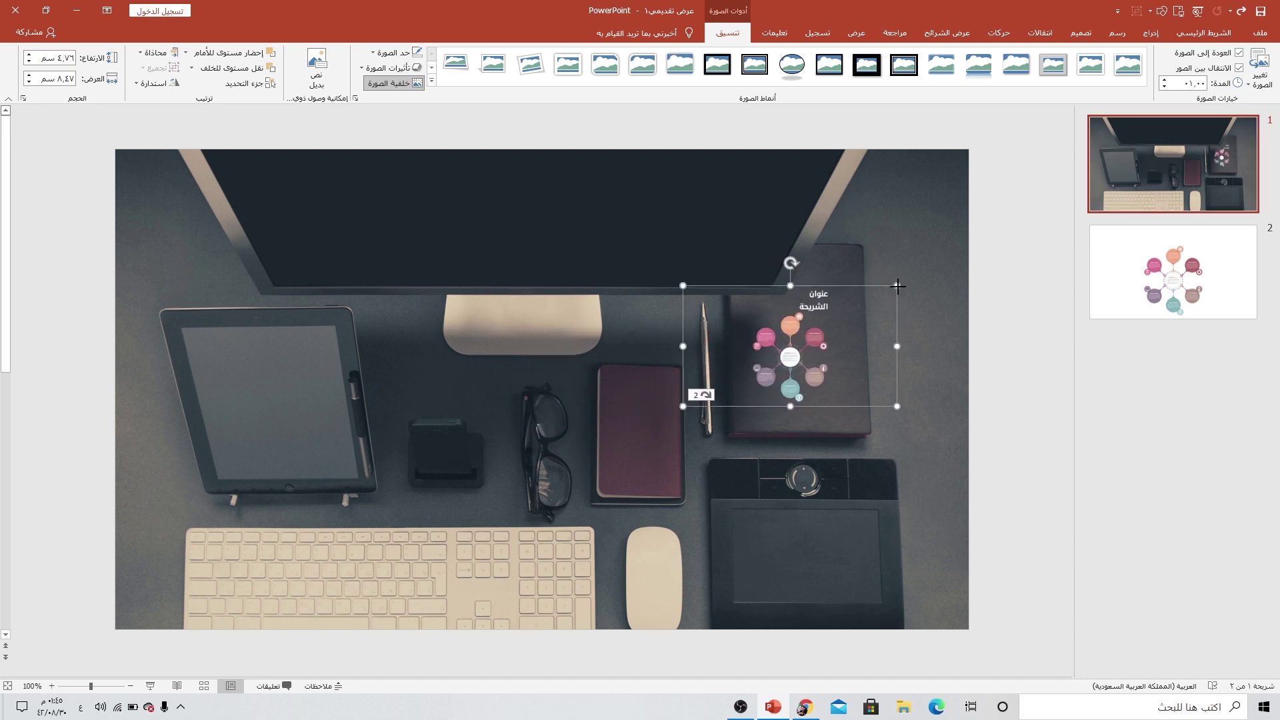
pyautogui.moveTo(896, 285); pyautogui.dragTo(965, 246)
pyautogui.moveTo(820, 348); pyautogui.dragTo(870, 325)
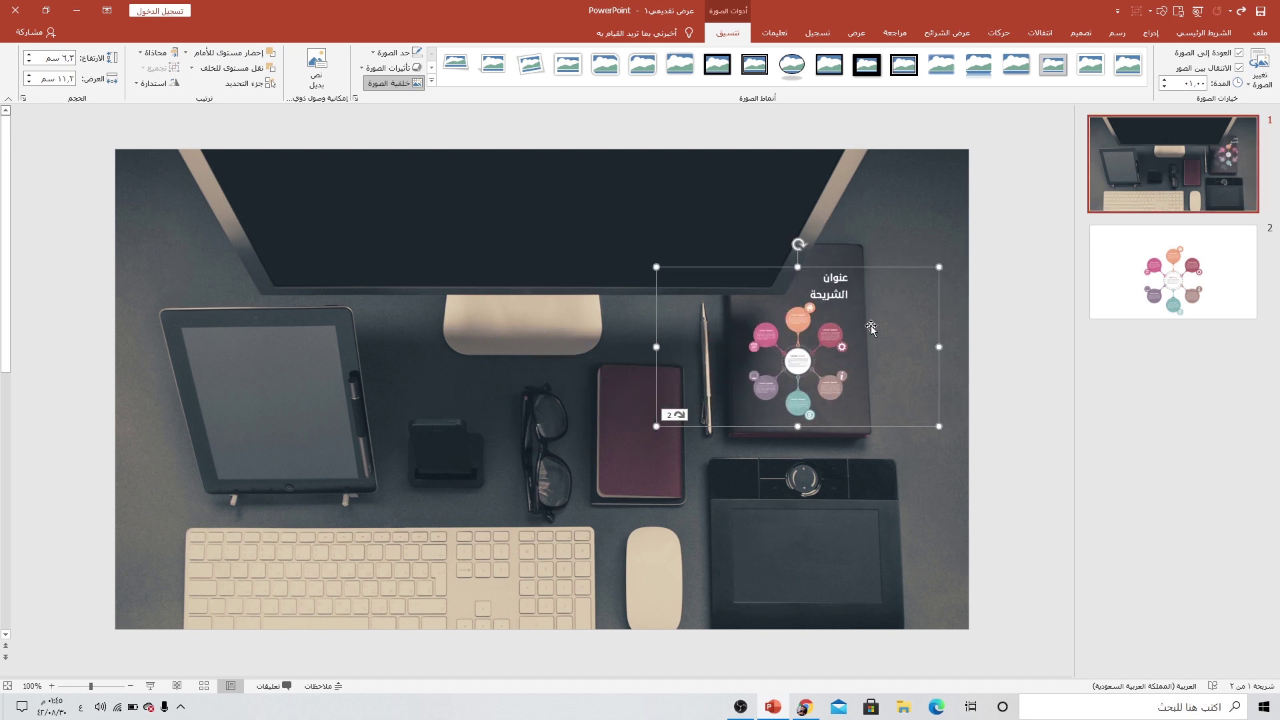
pyautogui.moveTo(927, 273); pyautogui.dragTo(945, 254)
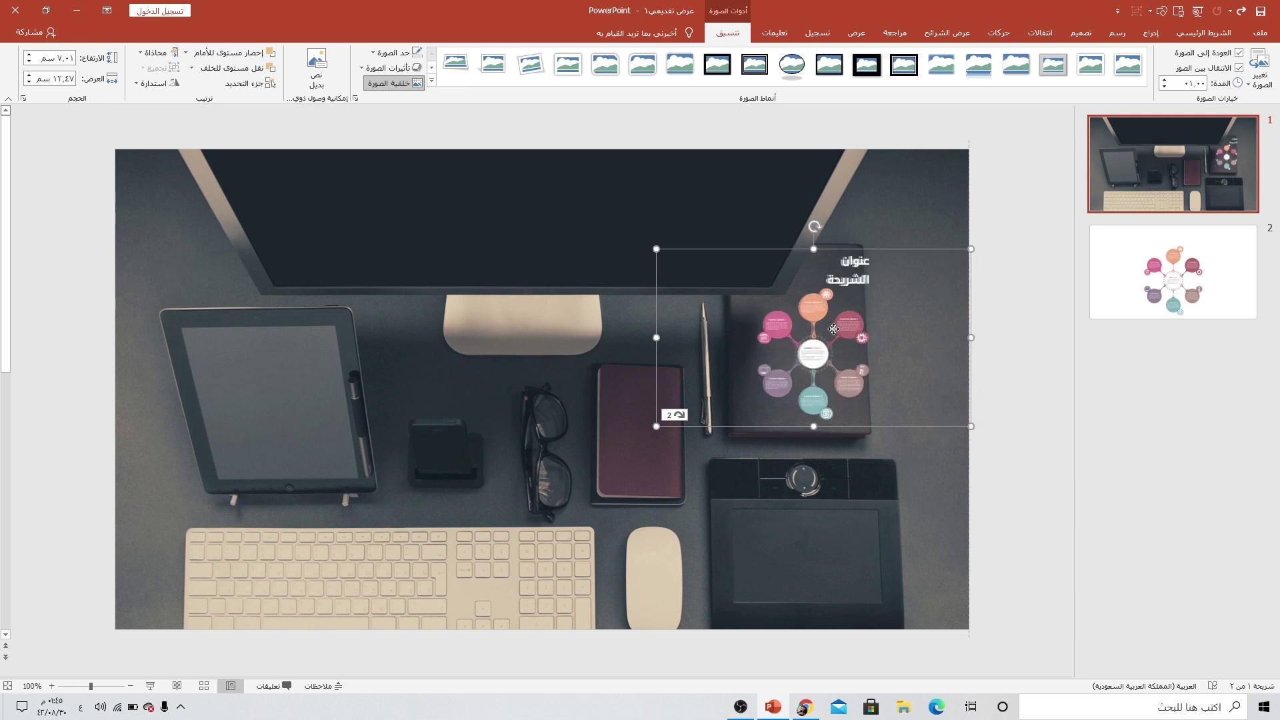
pyautogui.moveTo(840, 337); pyautogui.dragTo(822, 340)
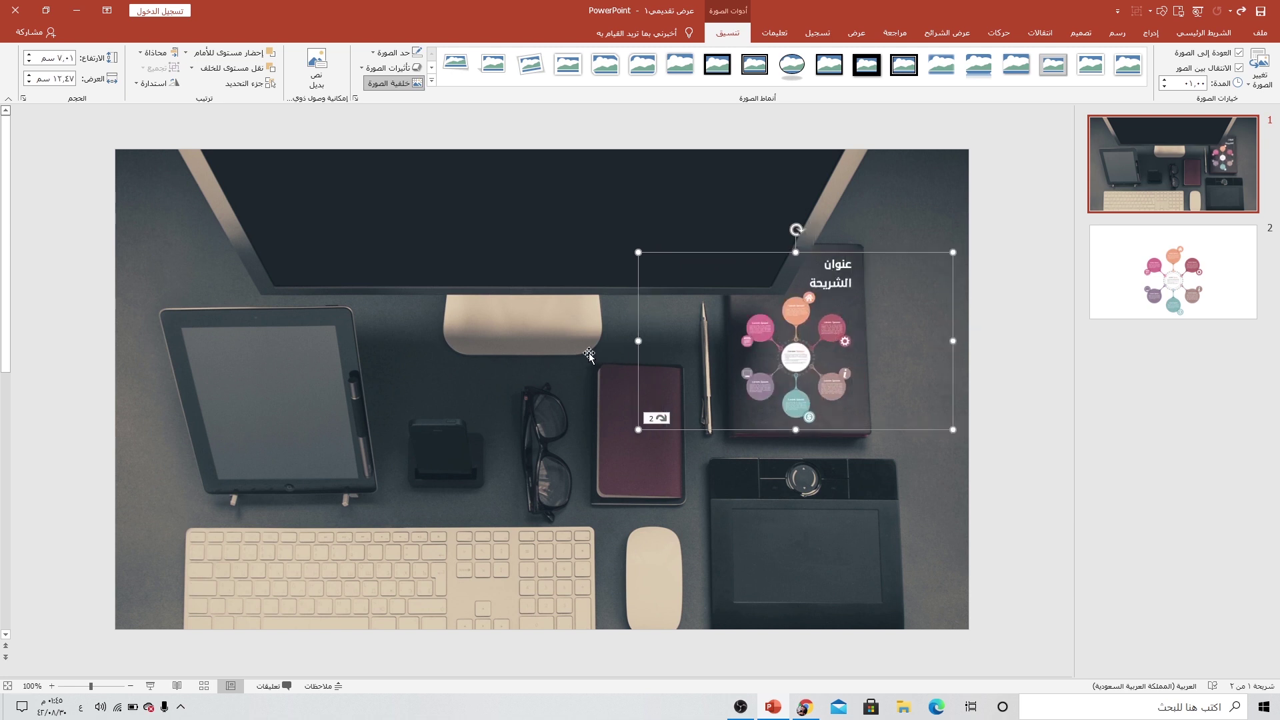
pyautogui.click(386, 526)
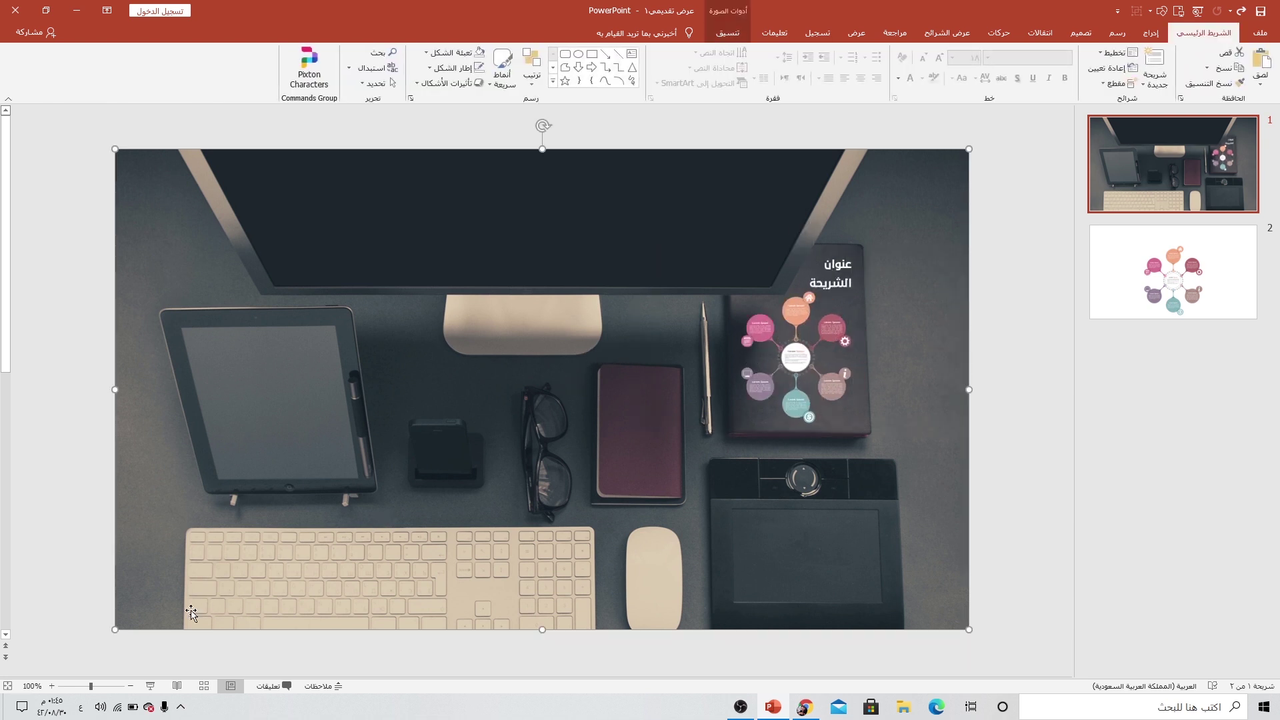
pyautogui.click(150, 686)
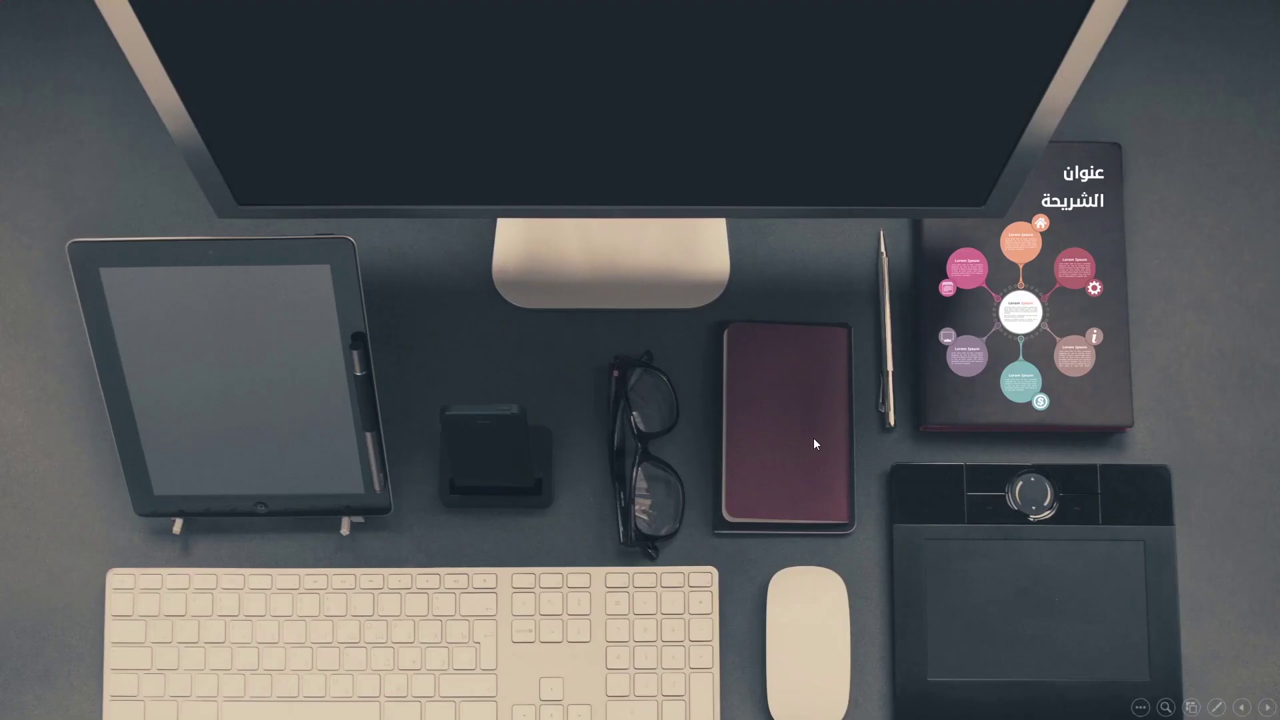
pyautogui.click(1024, 311)
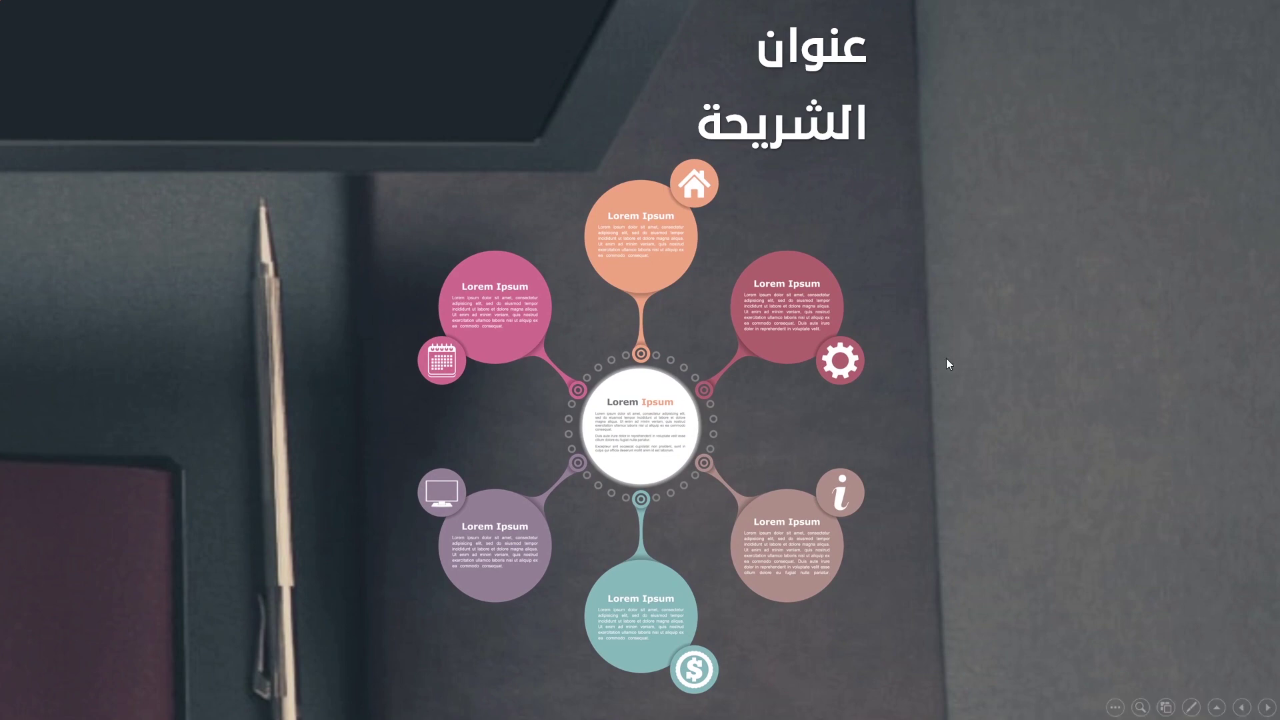
pyautogui.click(974, 354)
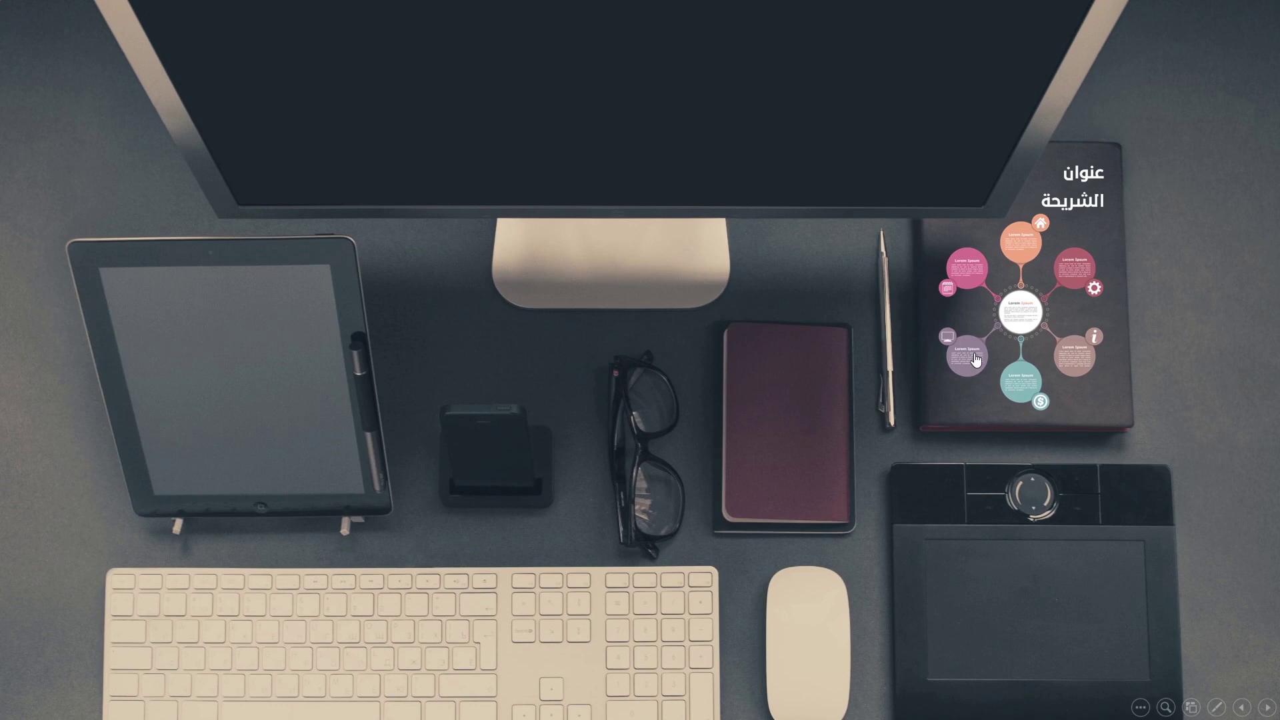
pyautogui.press('Escape')
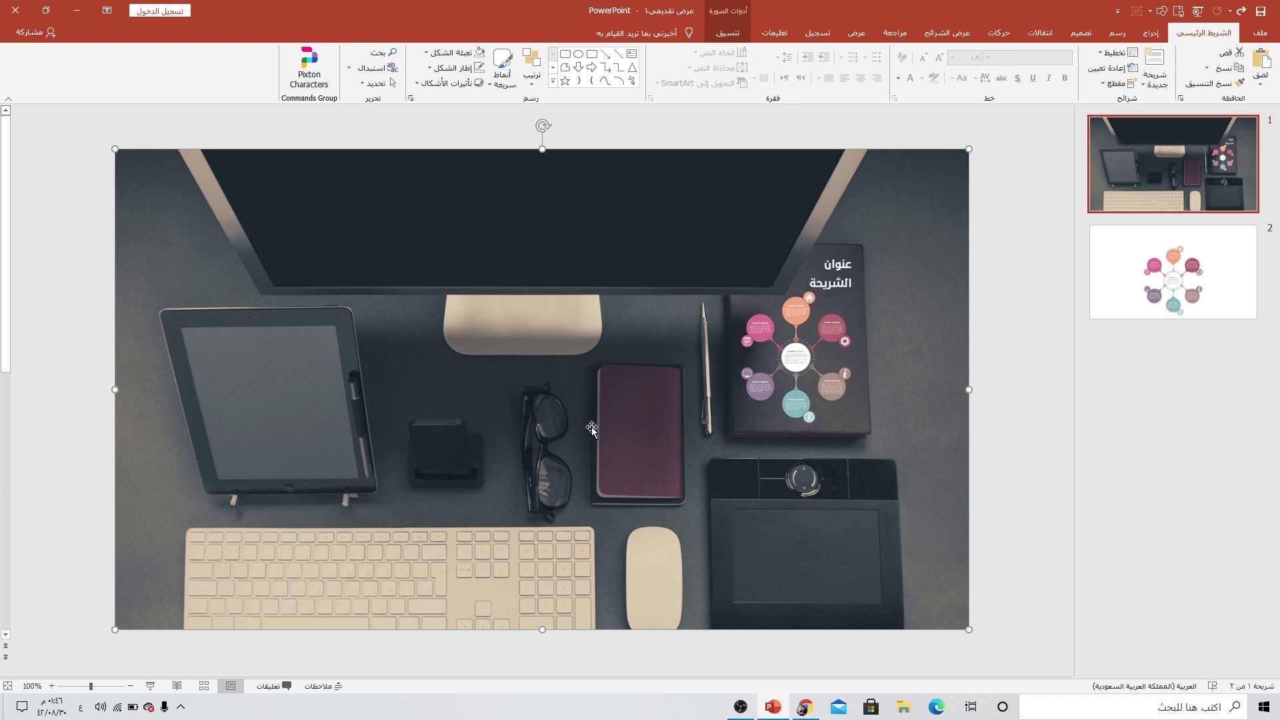
# Draw a freeform shape over the notebook in the desk photo.
pyautogui.click(1151, 33)
pyautogui.click(1066, 75)
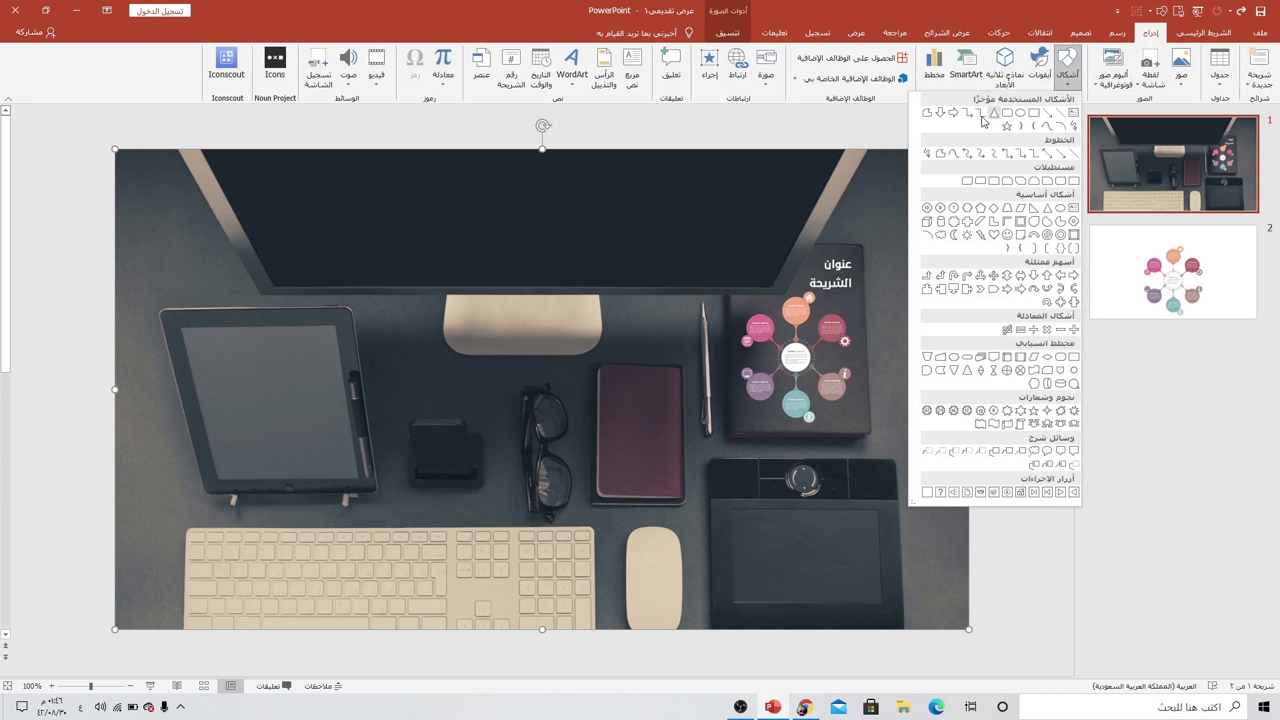
pyautogui.click(927, 113)
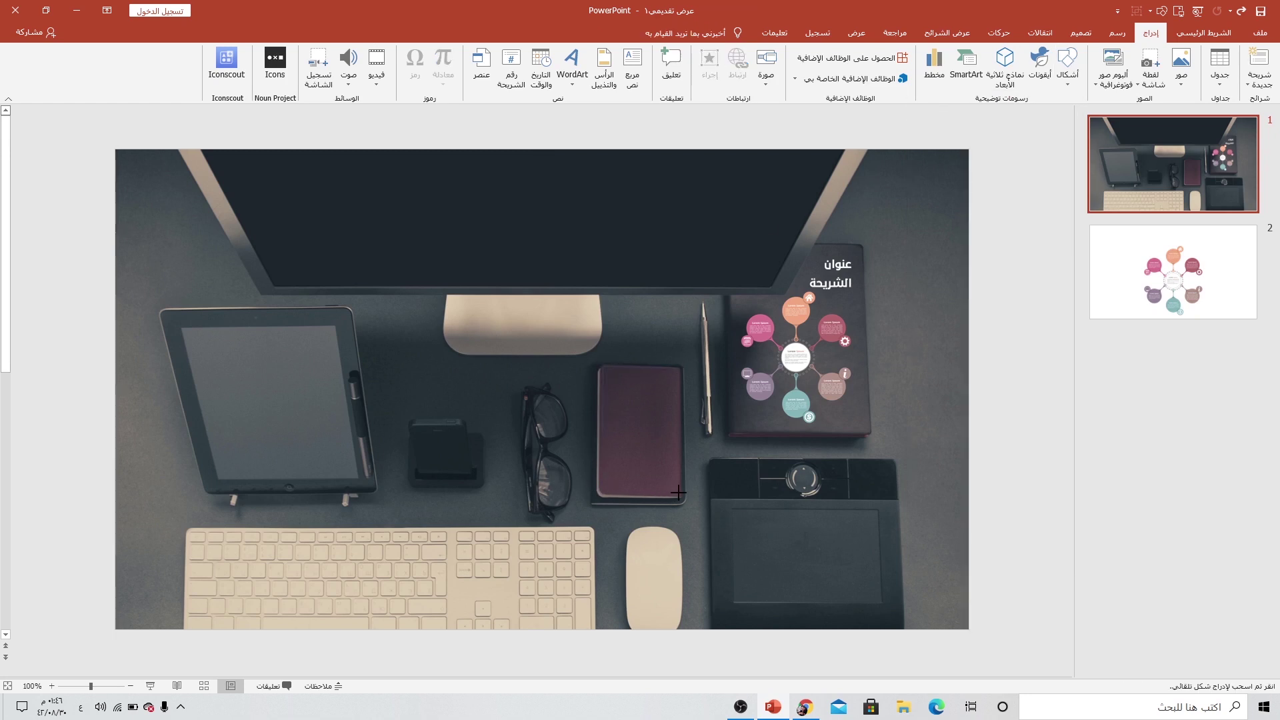
pyautogui.moveTo(678, 492); pyautogui.dragTo(600, 366)
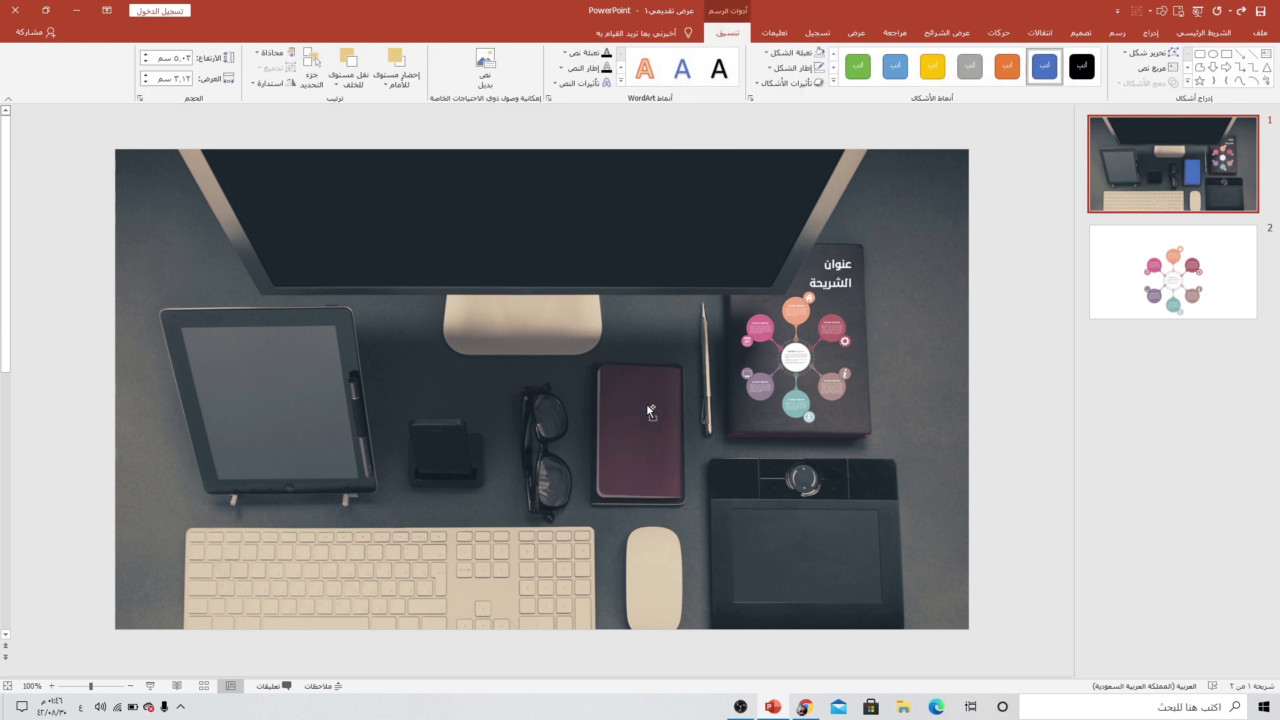
# Add a new slide 3, paste the notebook shape and enlarge it across the slide.
pyautogui.rightClick(1142, 276)
pyautogui.click(1122, 353)
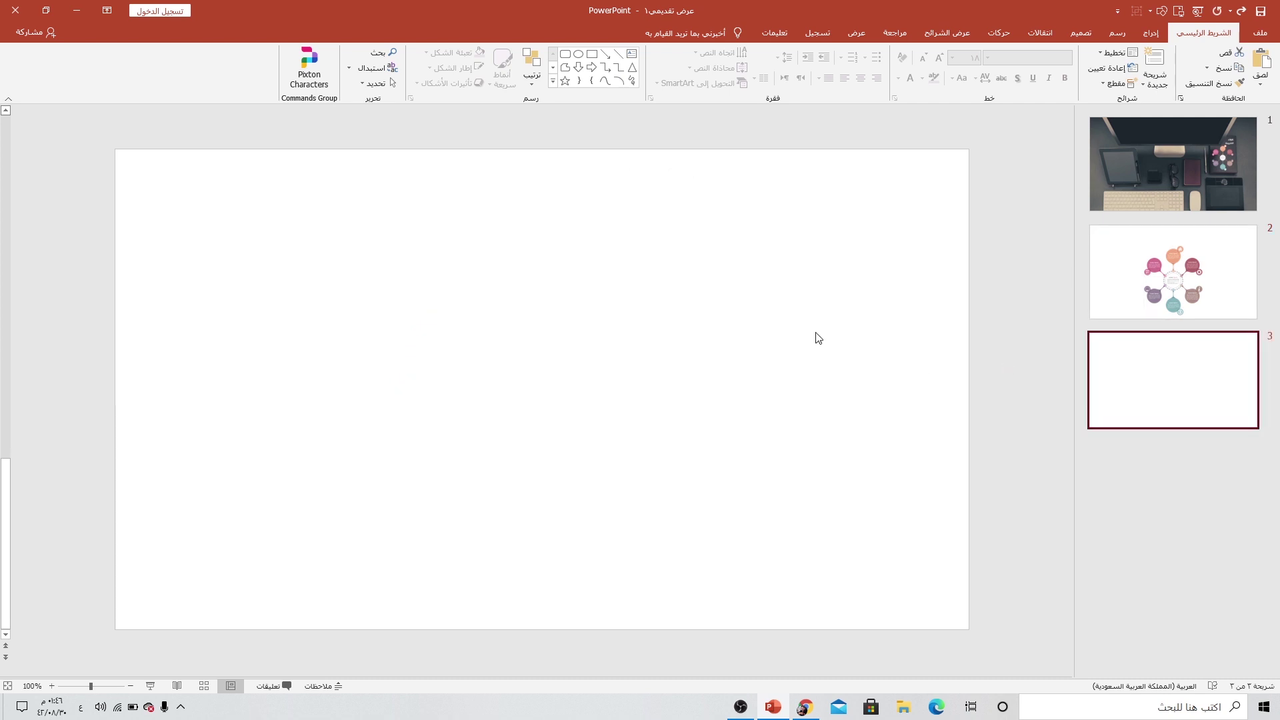
pyautogui.hotkey('ctrl', 'v')
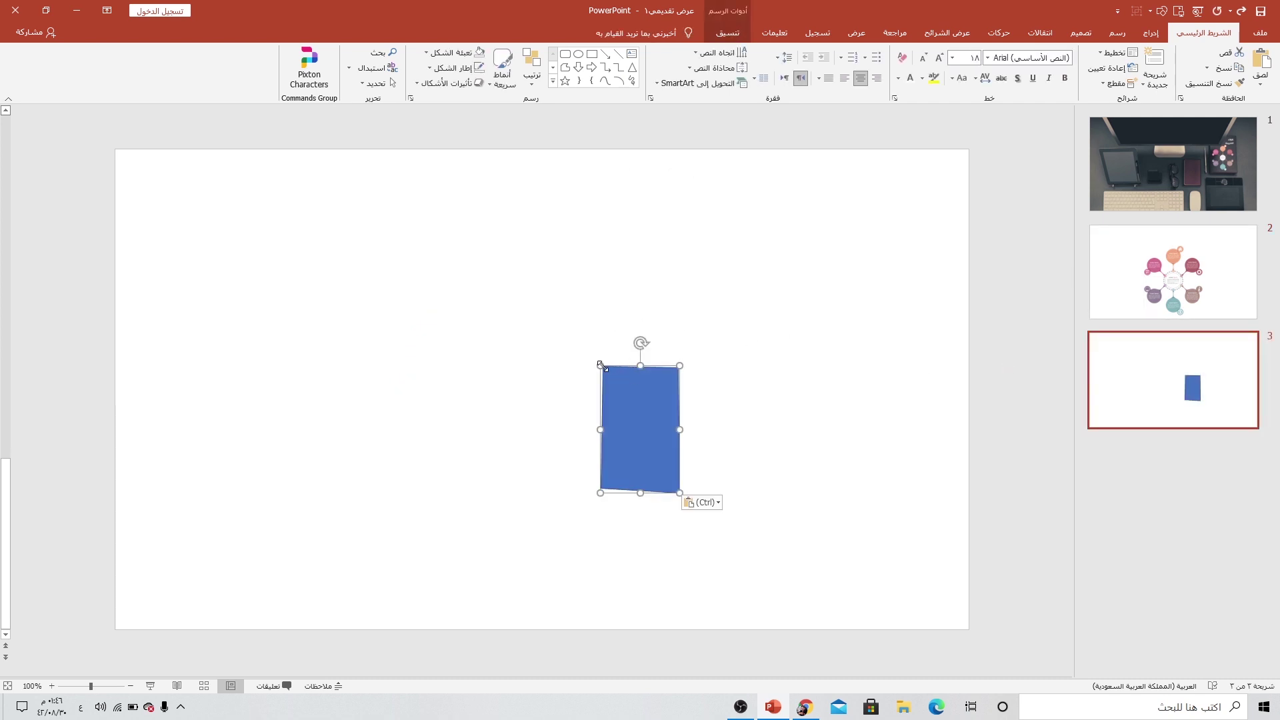
pyautogui.moveTo(600, 365); pyautogui.dragTo(428, 184)
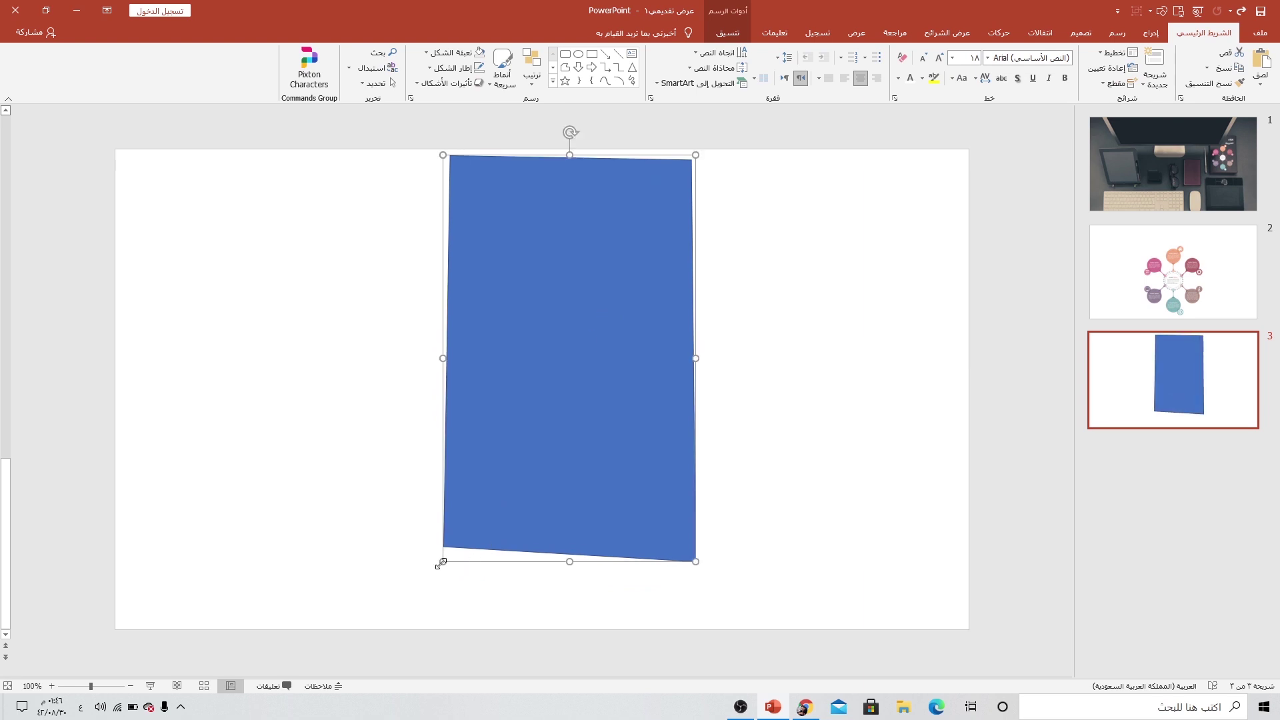
pyautogui.moveTo(441, 563); pyautogui.dragTo(405, 624)
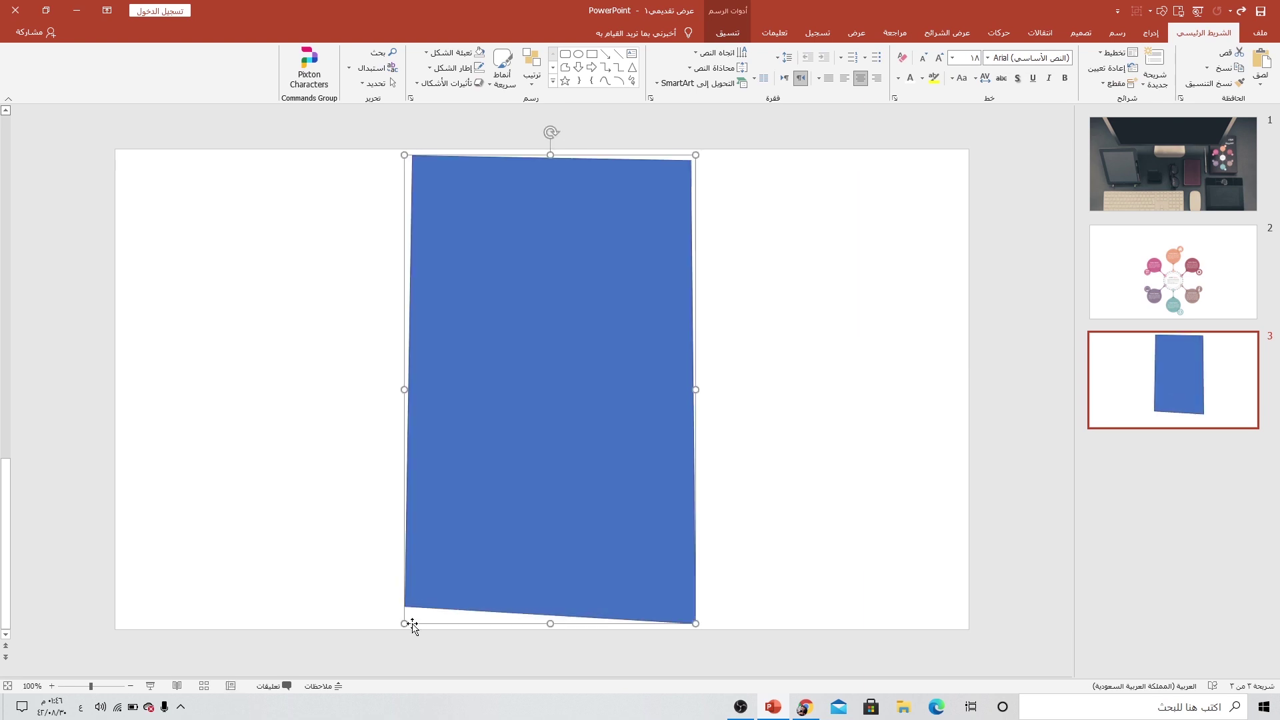
pyautogui.moveTo(512, 479); pyautogui.dragTo(520, 479)
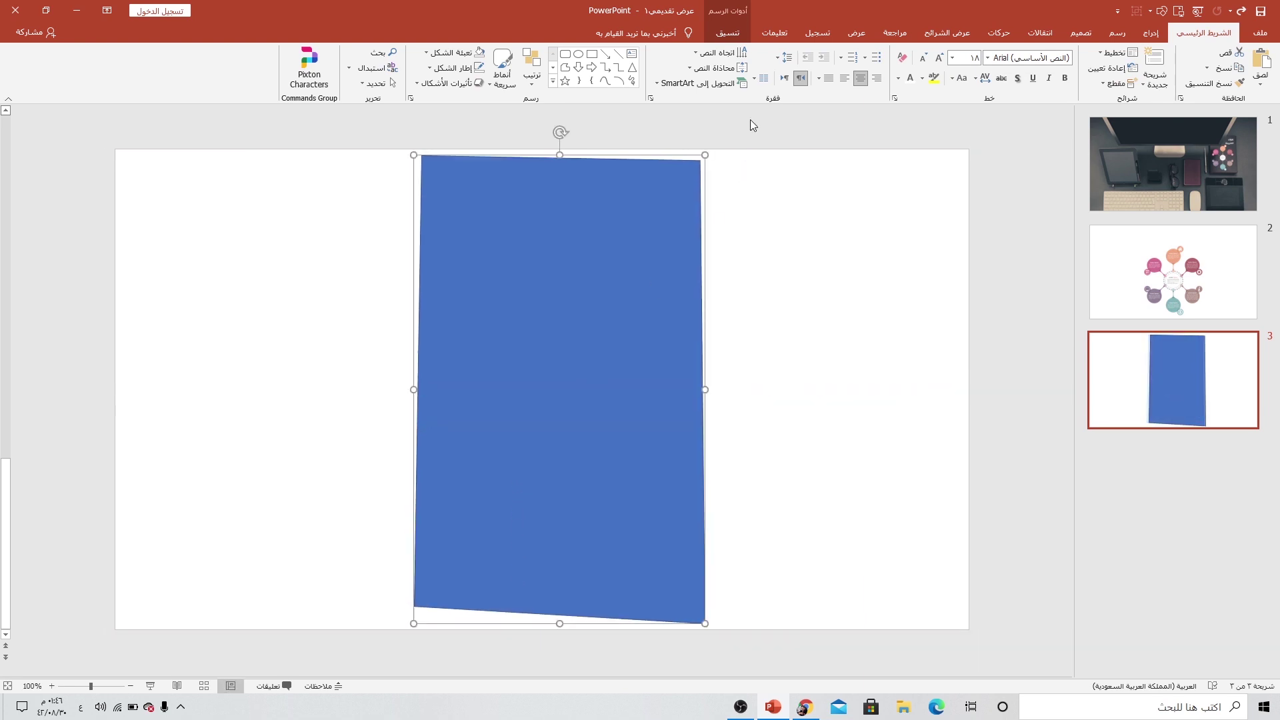
# Give the shape a dark outline and no fill, then return to the pngegg page in Chrome.
pyautogui.click(728, 33)
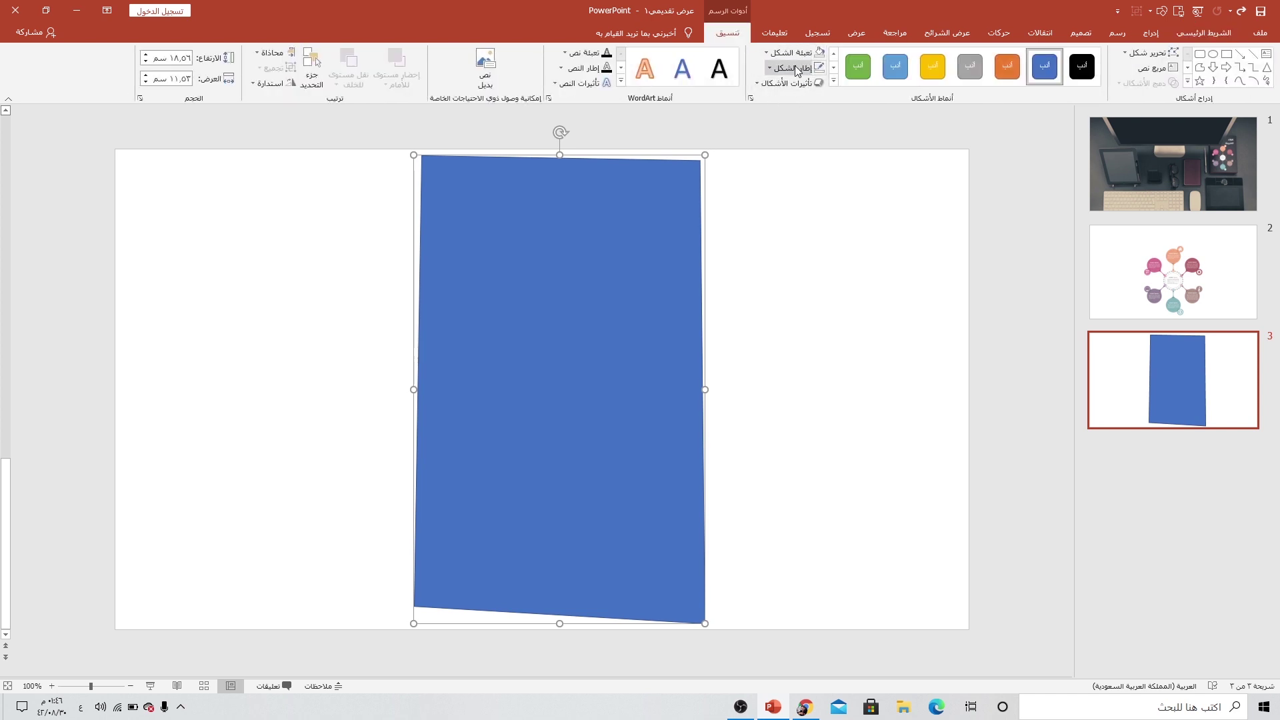
pyautogui.click(798, 68)
pyautogui.click(808, 97)
pyautogui.click(793, 52)
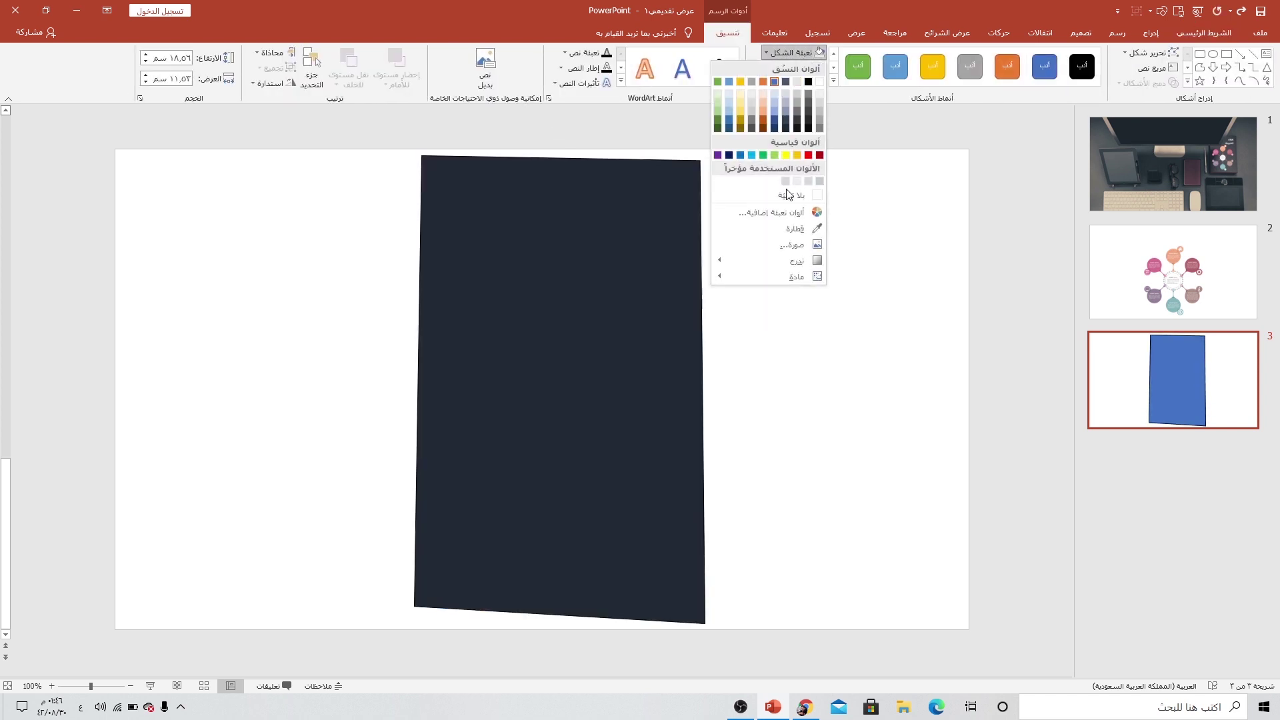
pyautogui.click(787, 193)
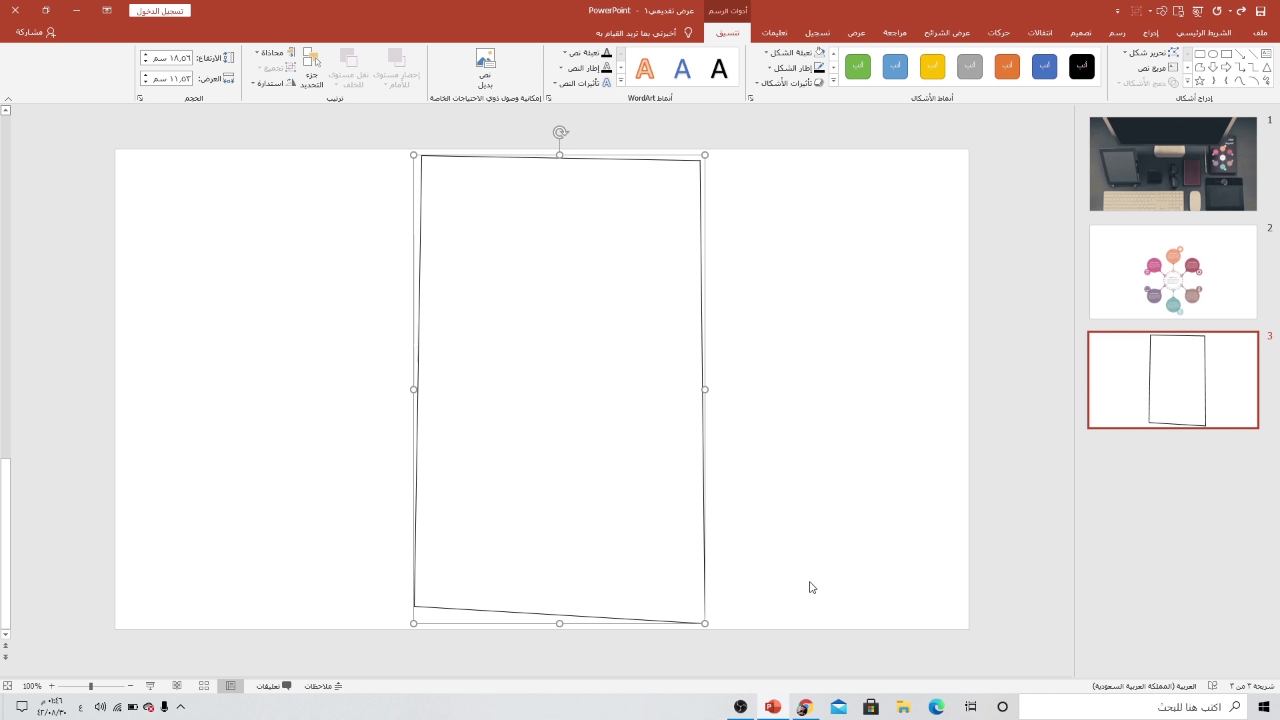
pyautogui.click(805, 706)
pyautogui.click(1264, 35)
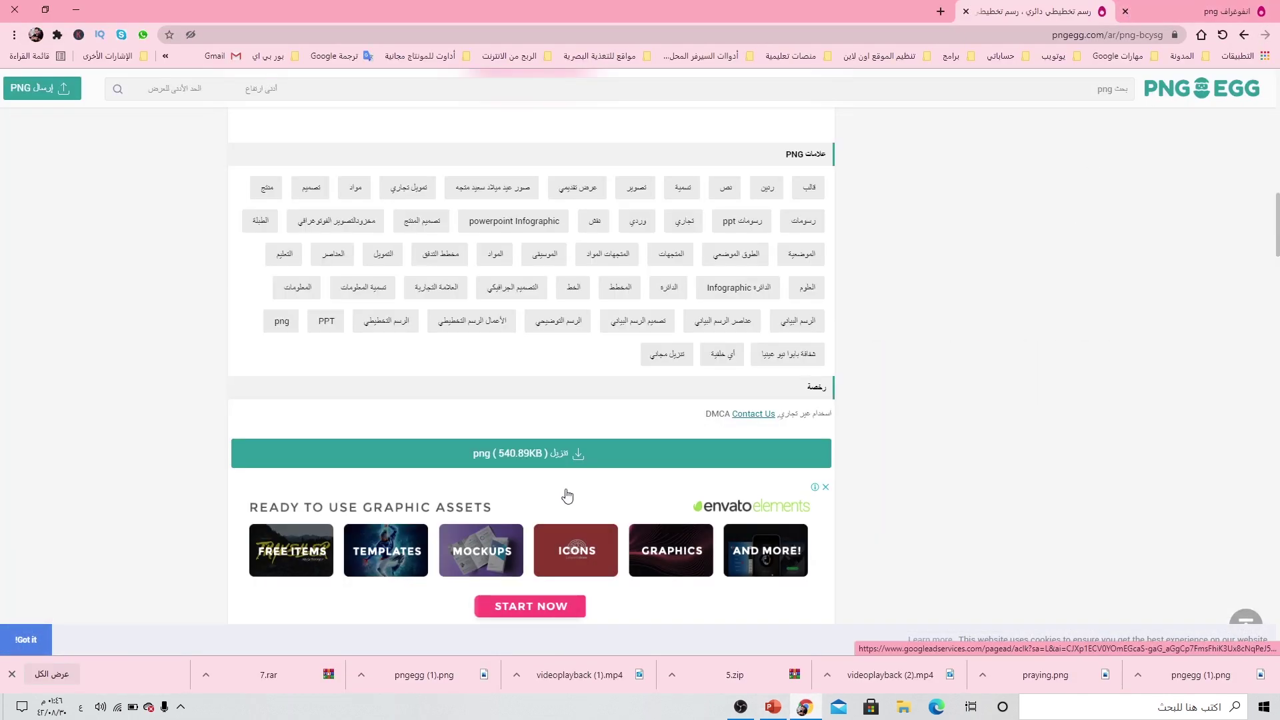
# Download the eight-option infographic PNG to the Desktop as pngegg (2).png.
pyautogui.scroll(4, 955, 370)
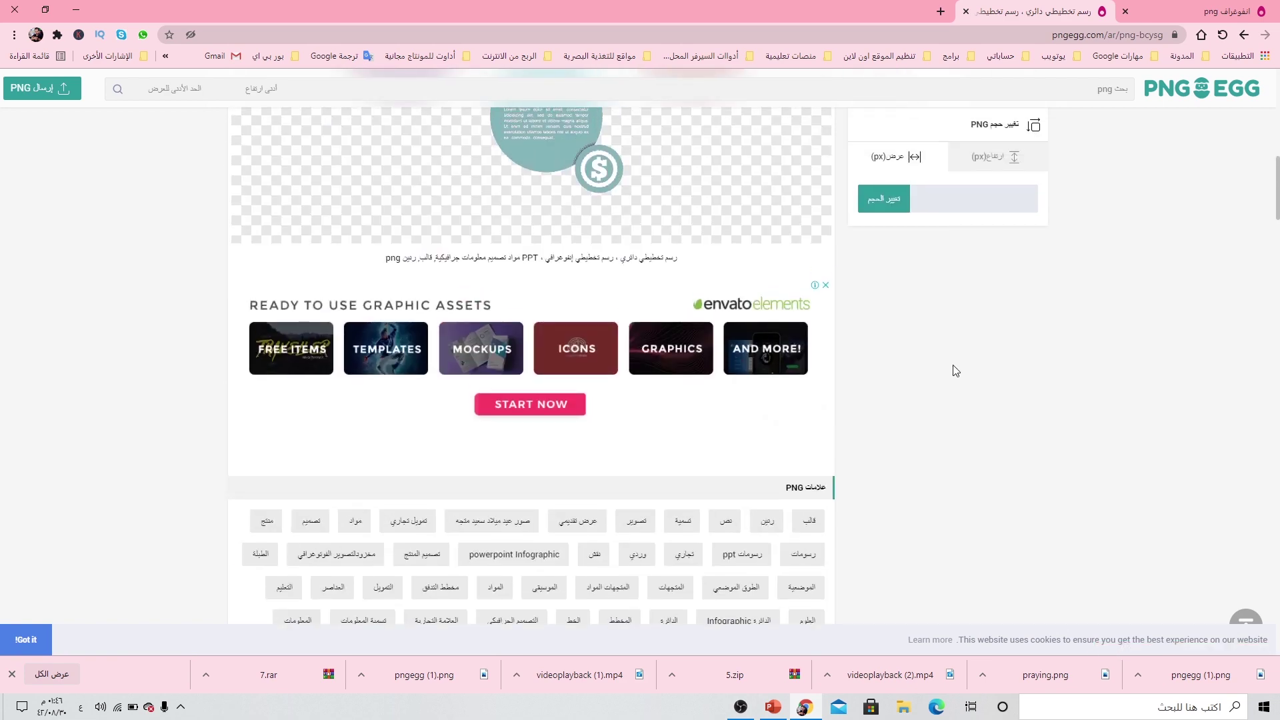
pyautogui.scroll(-6, 957, 369)
pyautogui.scroll(-5, 956, 366)
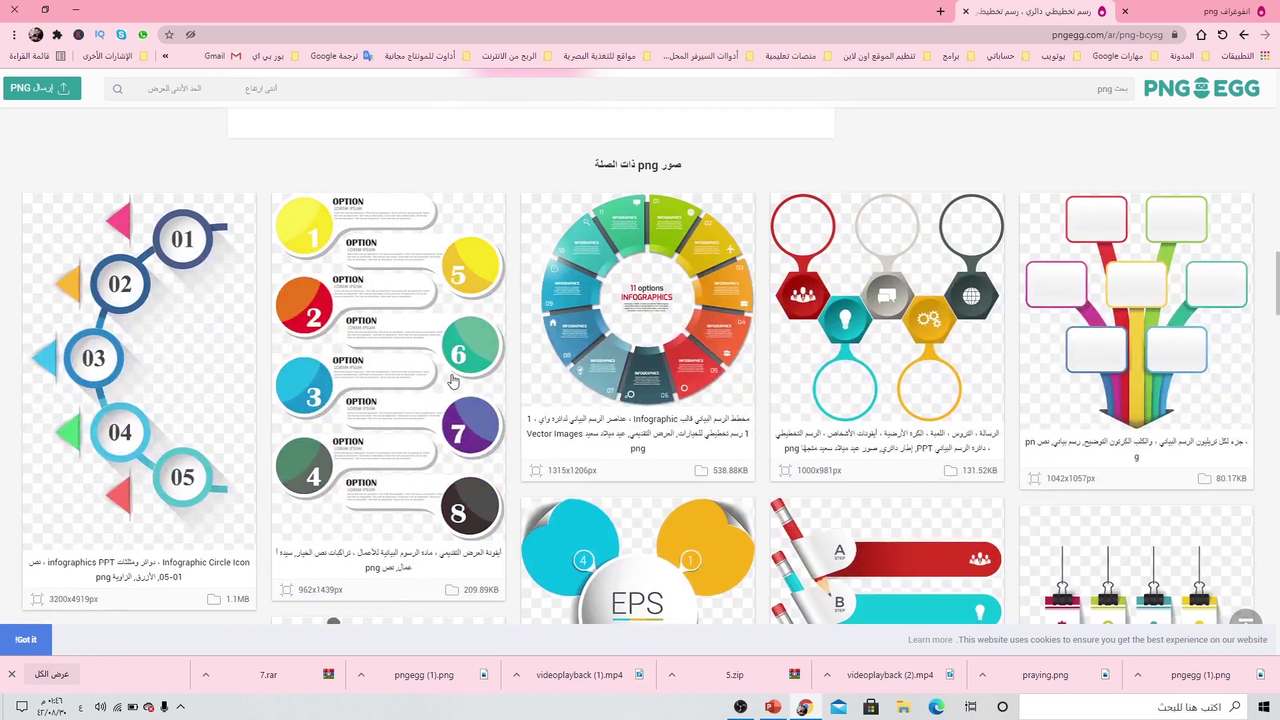
pyautogui.click(352, 381)
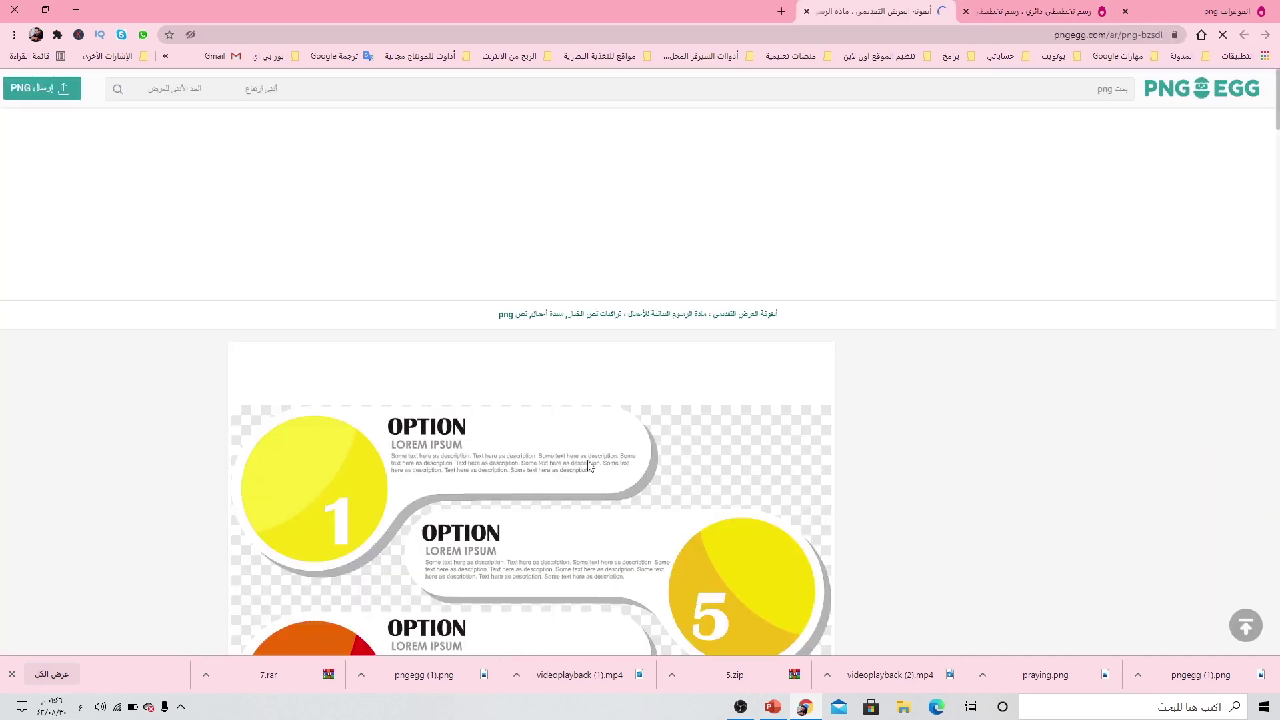
pyautogui.scroll(-5, 624, 468)
pyautogui.scroll(-5, 624, 468)
pyautogui.scroll(-4, 624, 467)
pyautogui.click(633, 313)
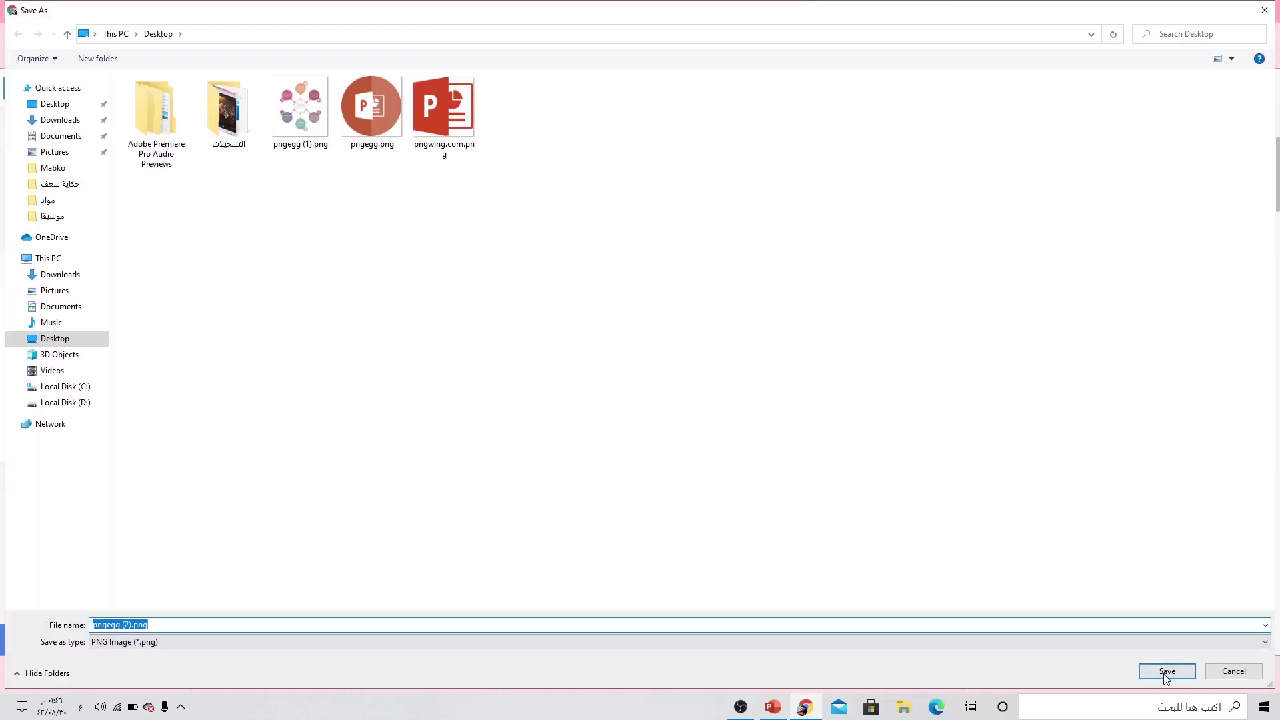
pyautogui.click(1166, 674)
pyautogui.click(772, 706)
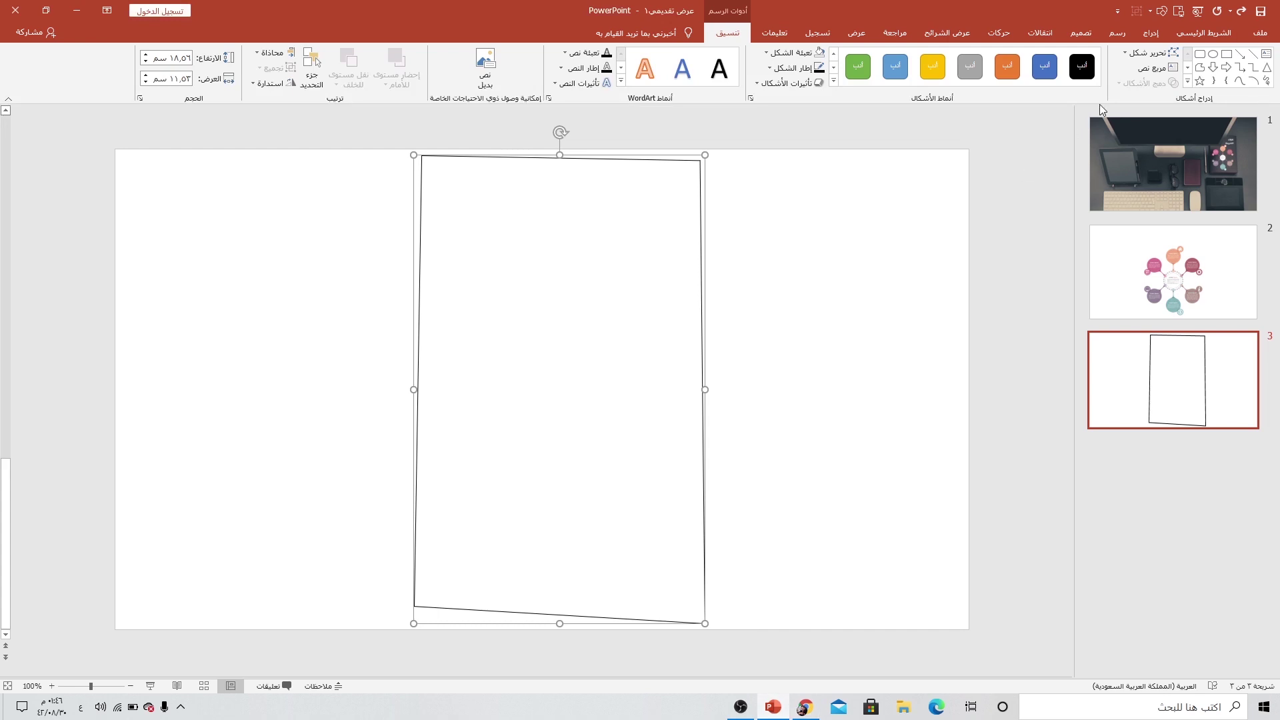
# Insert the picture pngegg (2).png onto slide 3.
pyautogui.click(1150, 33)
pyautogui.click(1181, 70)
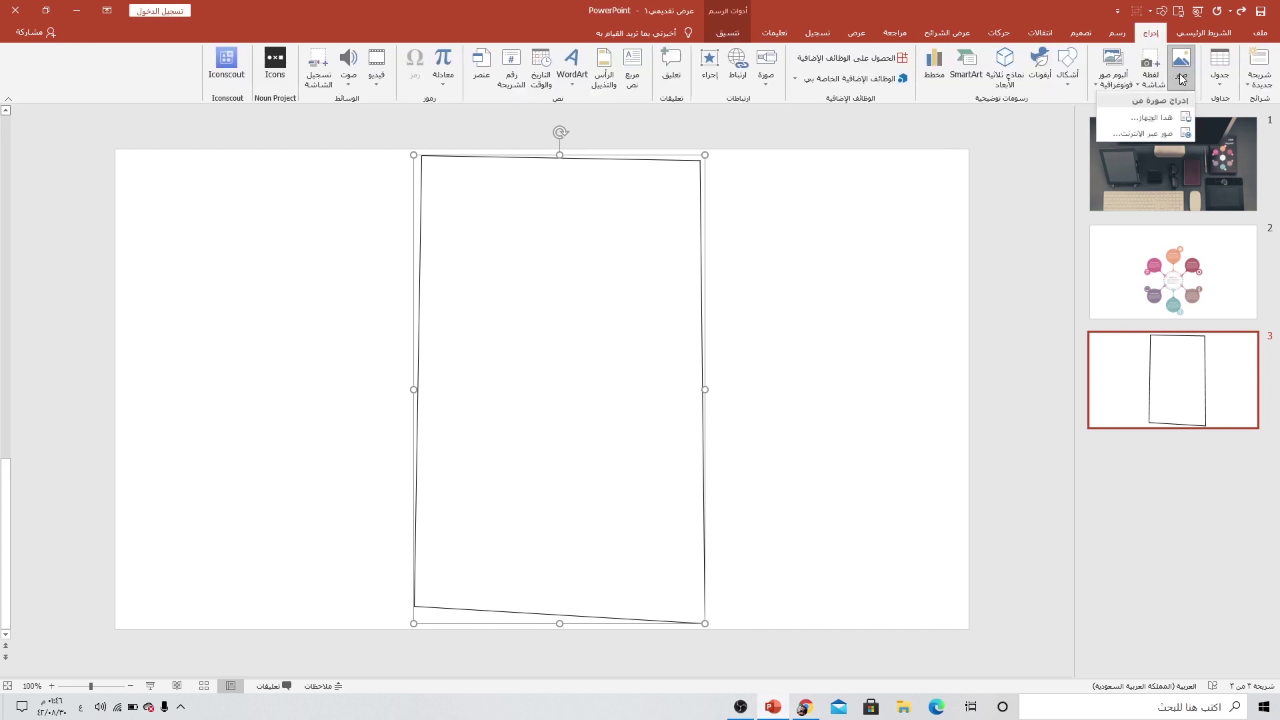
pyautogui.click(1163, 118)
pyautogui.click(99, 136)
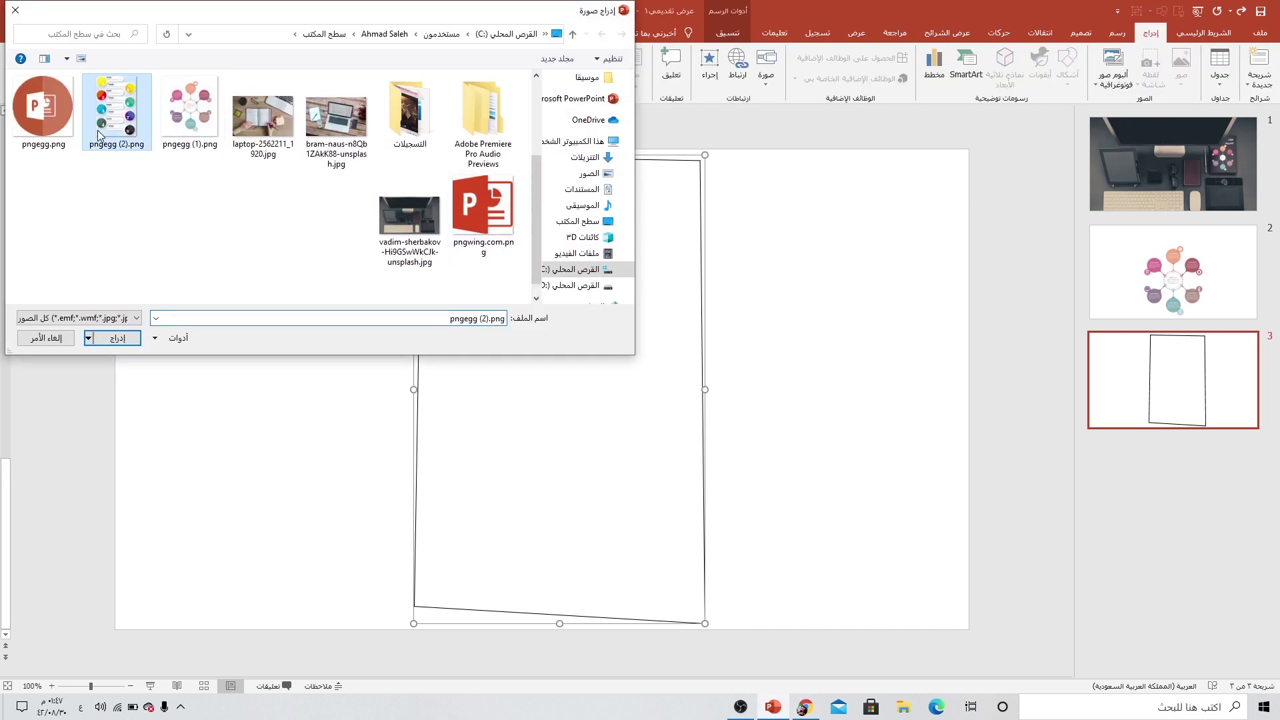
pyautogui.click(113, 338)
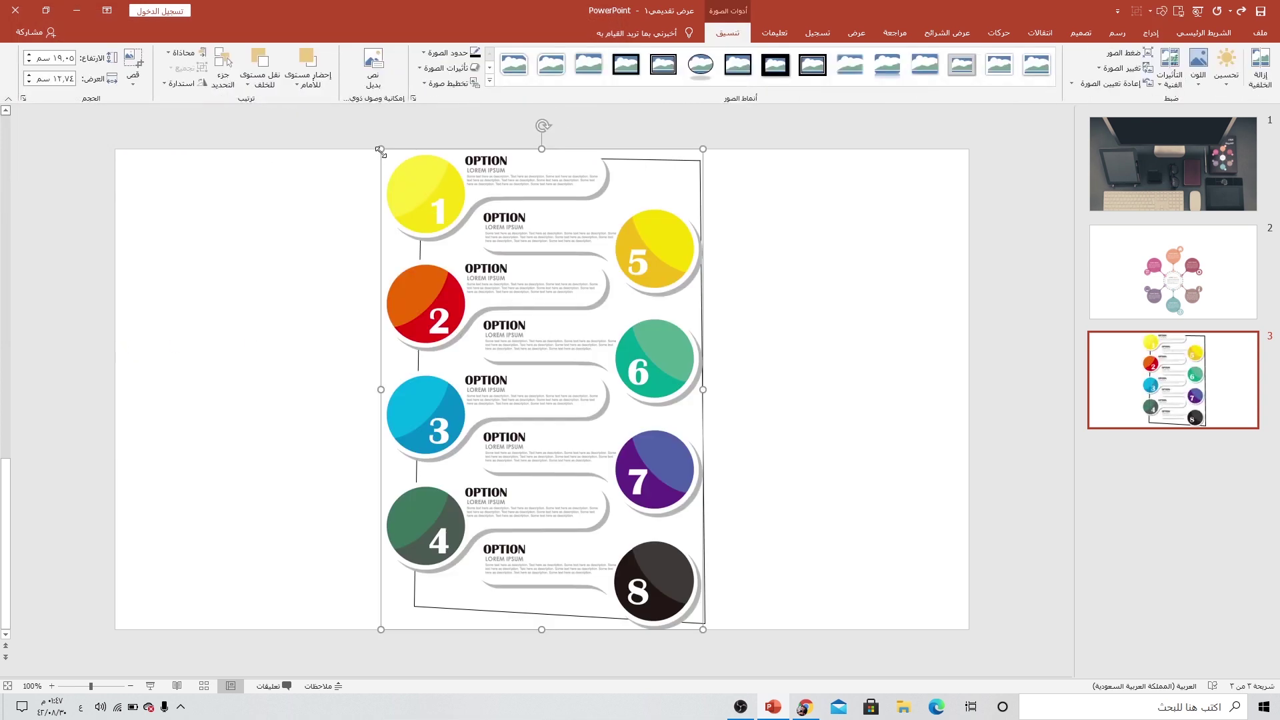
# Resize and centre the infographic inside the notebook outline.
pyautogui.moveTo(380, 151); pyautogui.dragTo(443, 194)
pyautogui.moveTo(546, 357); pyautogui.dragTo(544, 358)
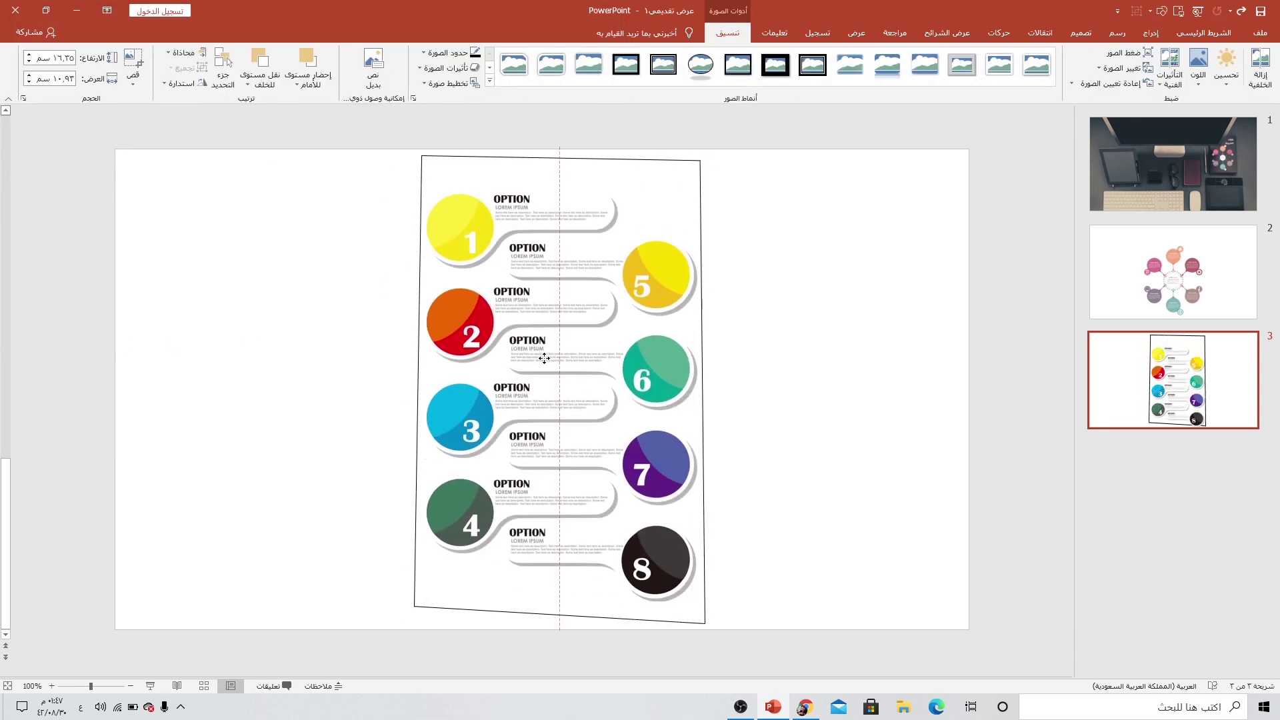
pyautogui.moveTo(423, 187)
pyautogui.mouseDown()
pyautogui.moveTo(460, 247)
pyautogui.moveTo(461, 225)
pyautogui.mouseUp()
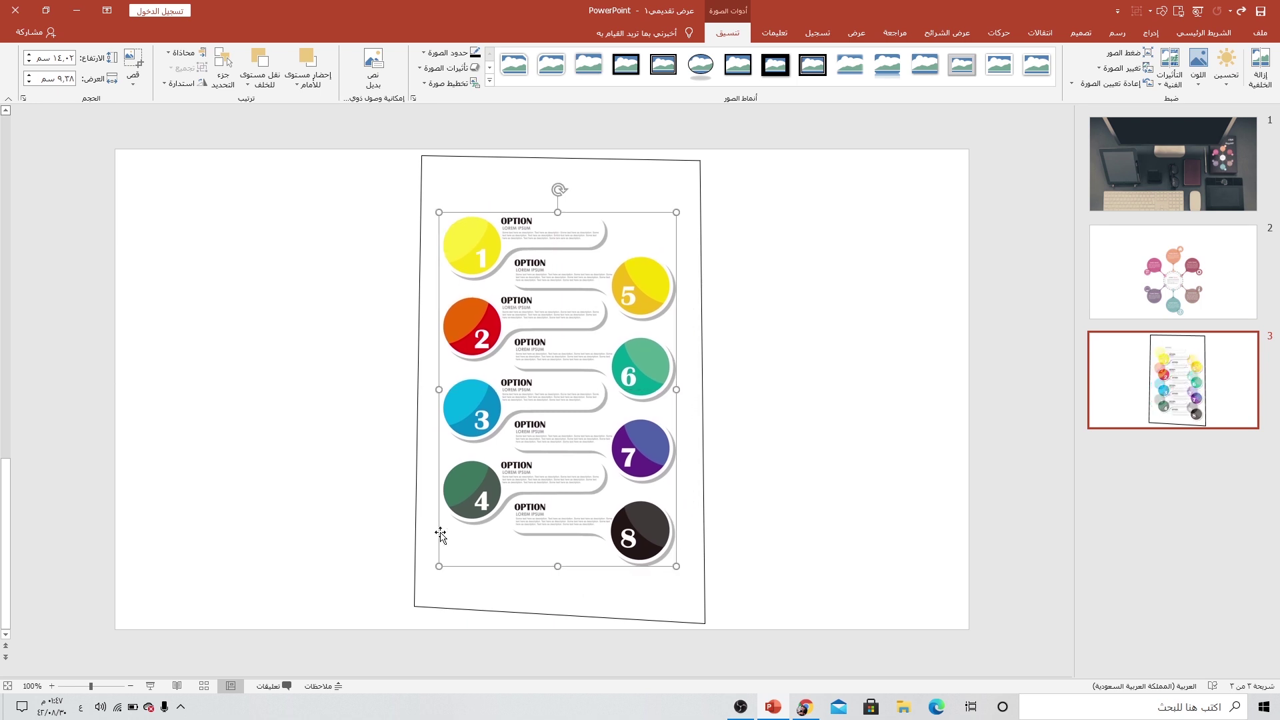
pyautogui.moveTo(438, 566); pyautogui.dragTo(423, 582)
pyautogui.moveTo(497, 495); pyautogui.dragTo(509, 486)
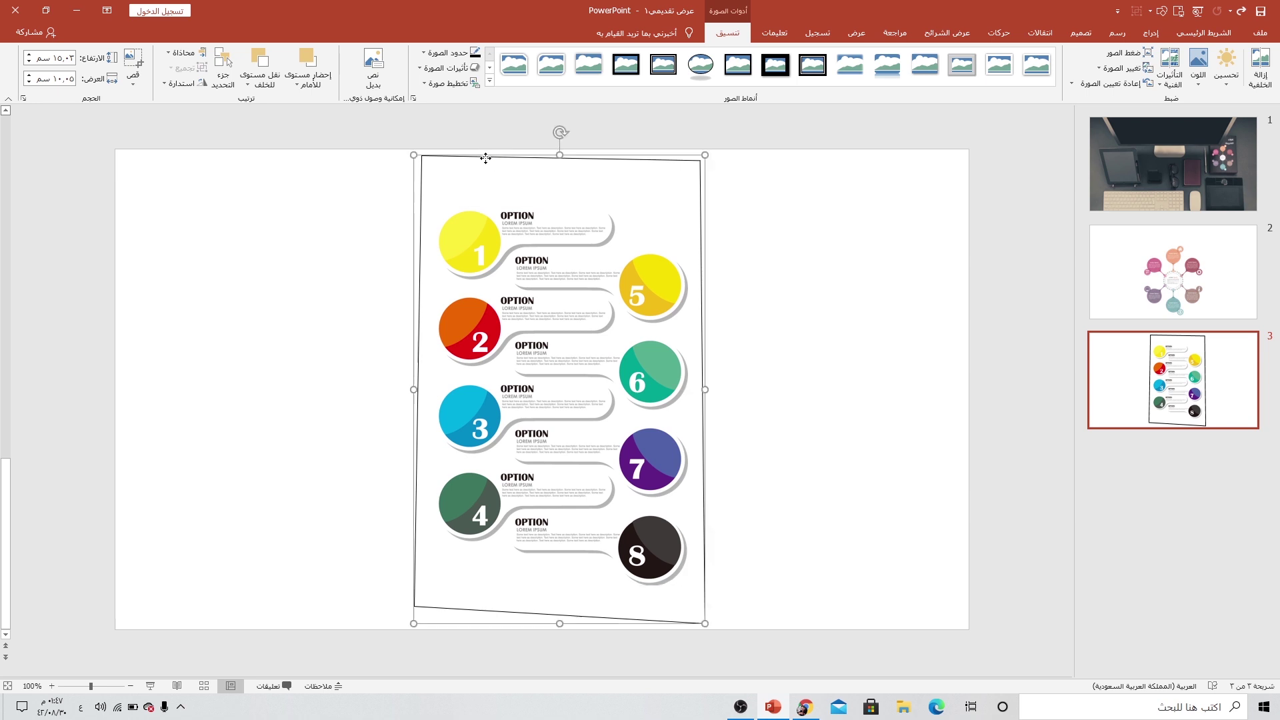
# Remove the slanted freeform frame's outline, then return to slide 1.
pyautogui.click(486, 158)
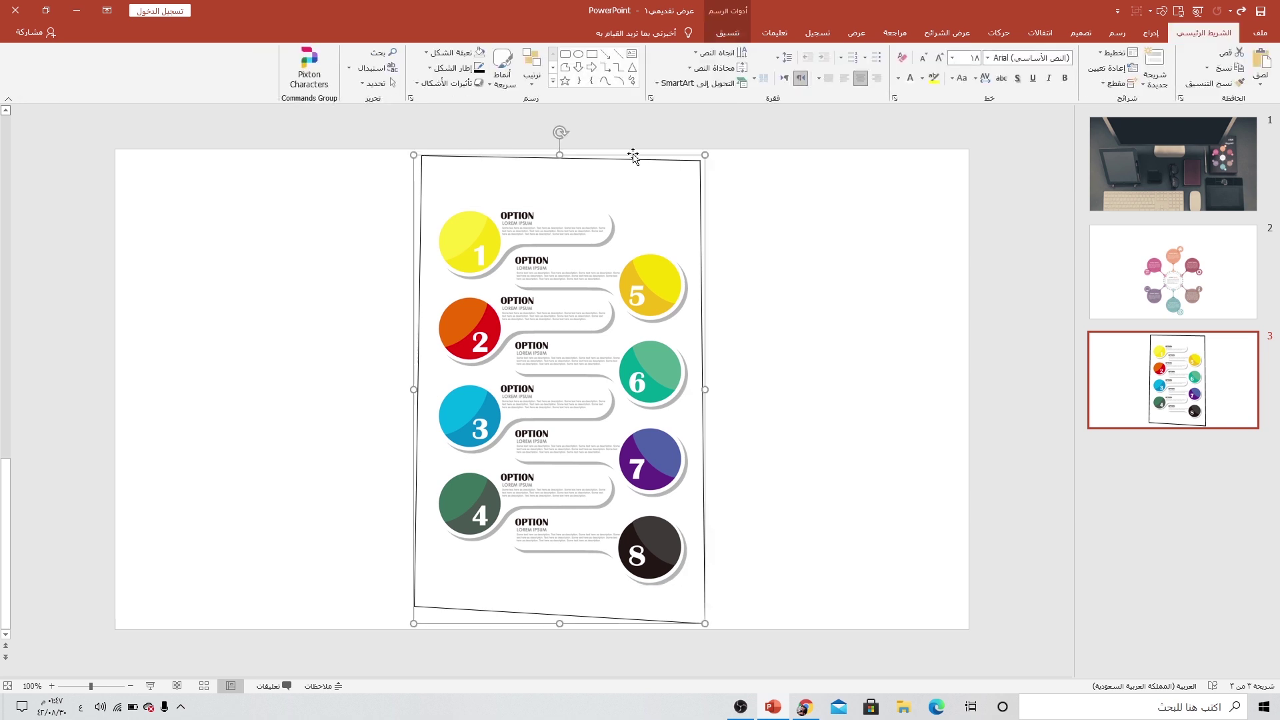
pyautogui.click(728, 33)
pyautogui.click(793, 68)
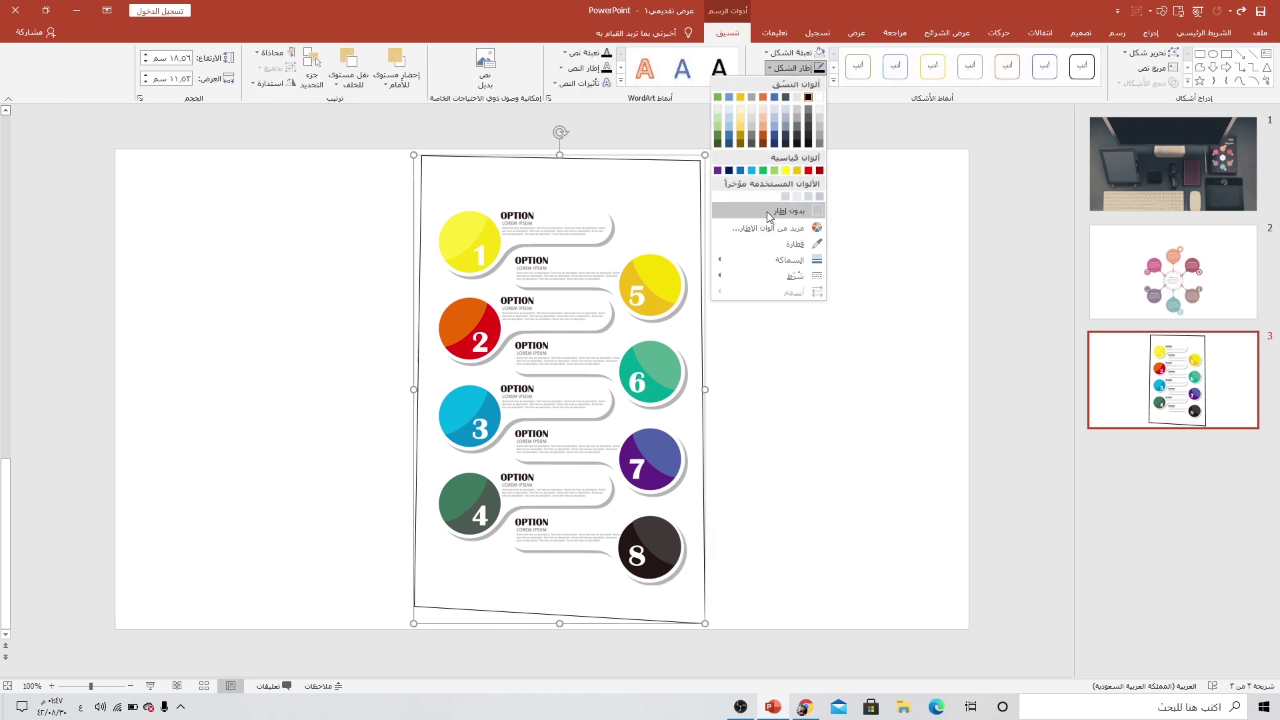
pyautogui.click(787, 211)
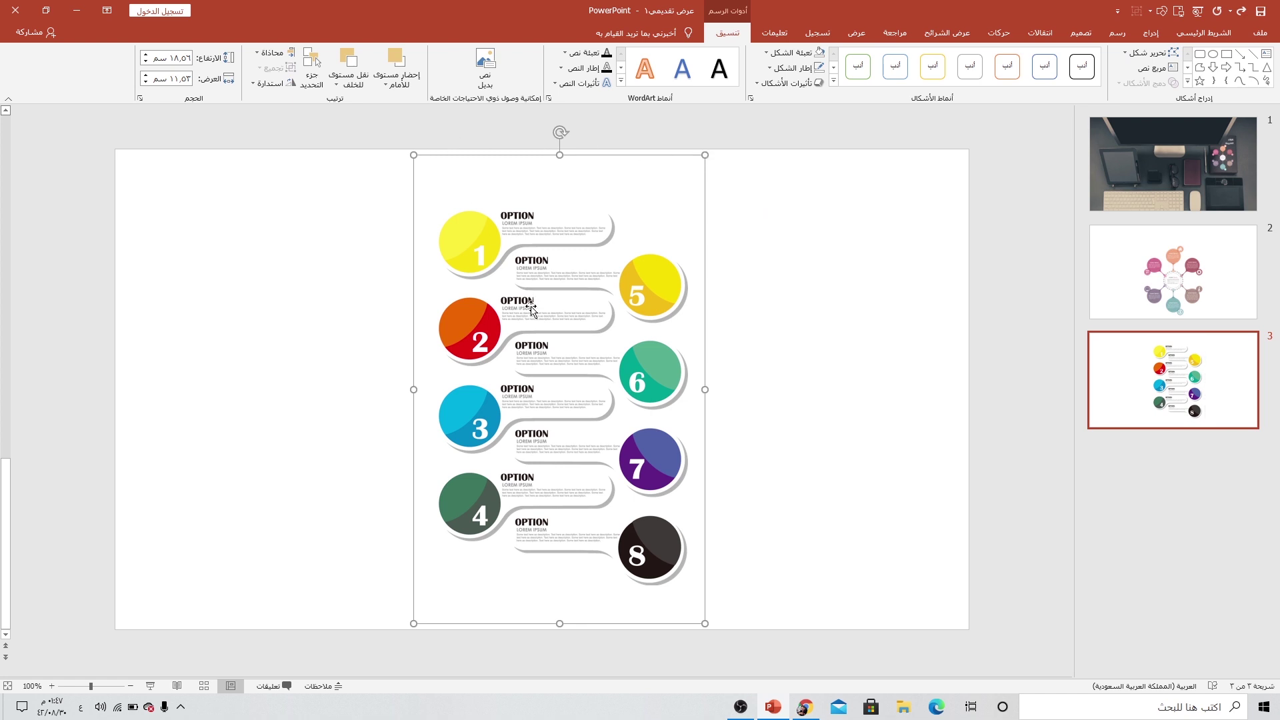
pyautogui.click(1175, 190)
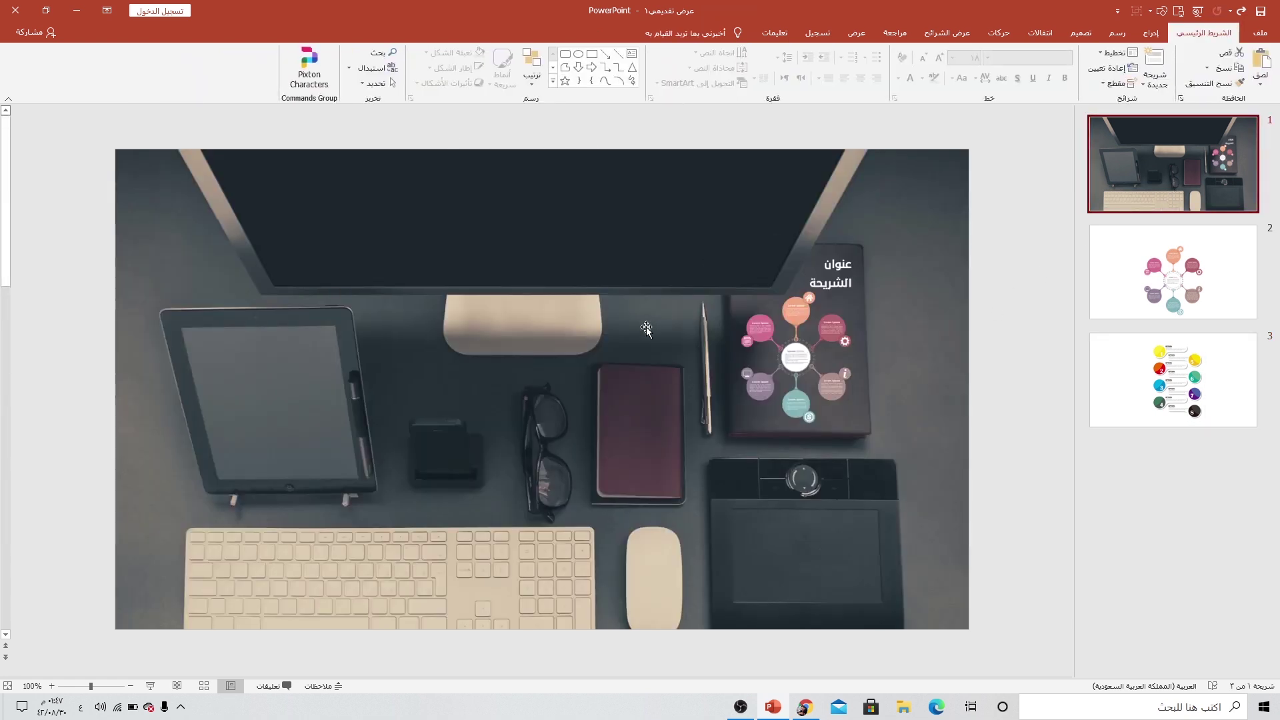
# Insert a Slide Zoom of slide 3 onto slide 1.
pyautogui.click(1150, 32)
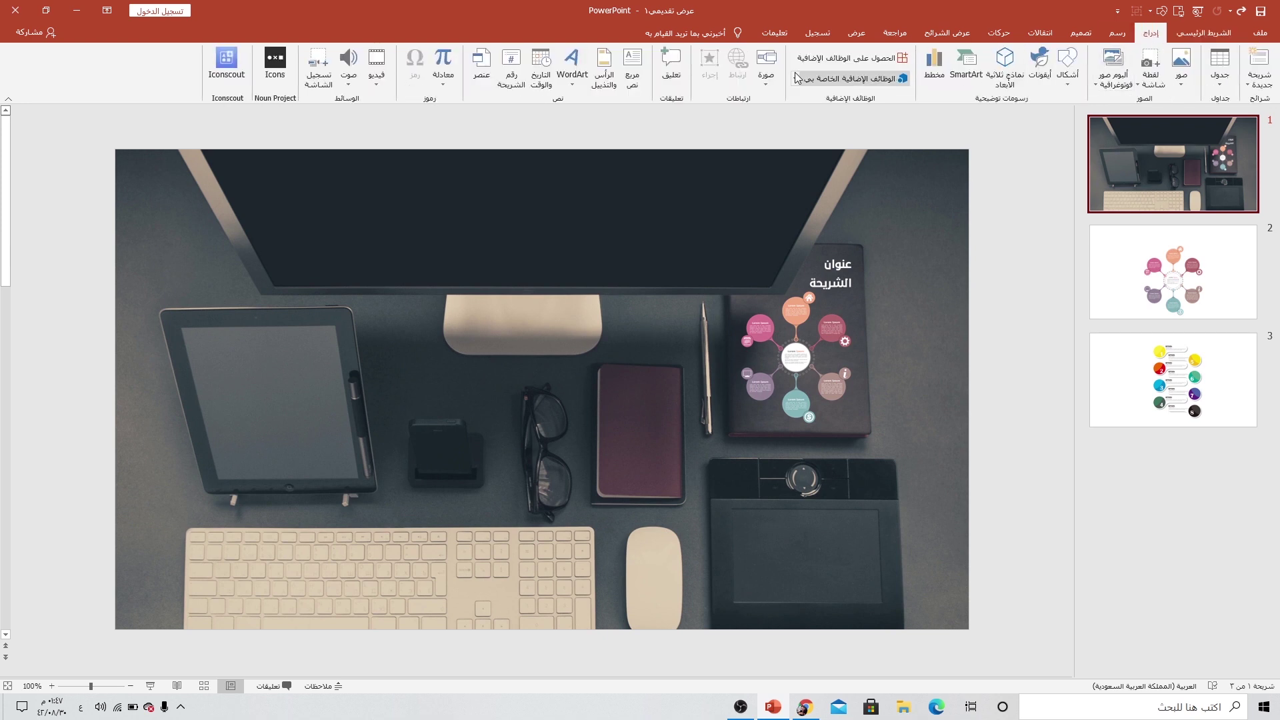
pyautogui.click(767, 89)
pyautogui.click(715, 133)
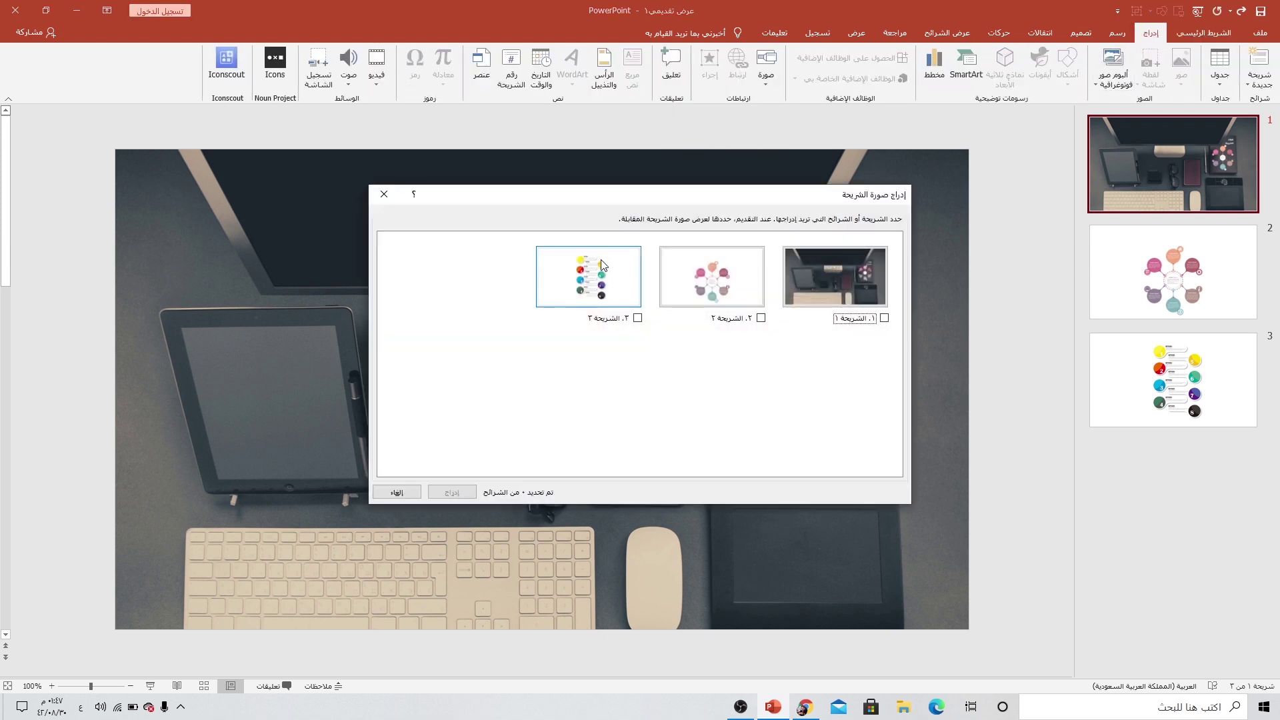
pyautogui.click(598, 260)
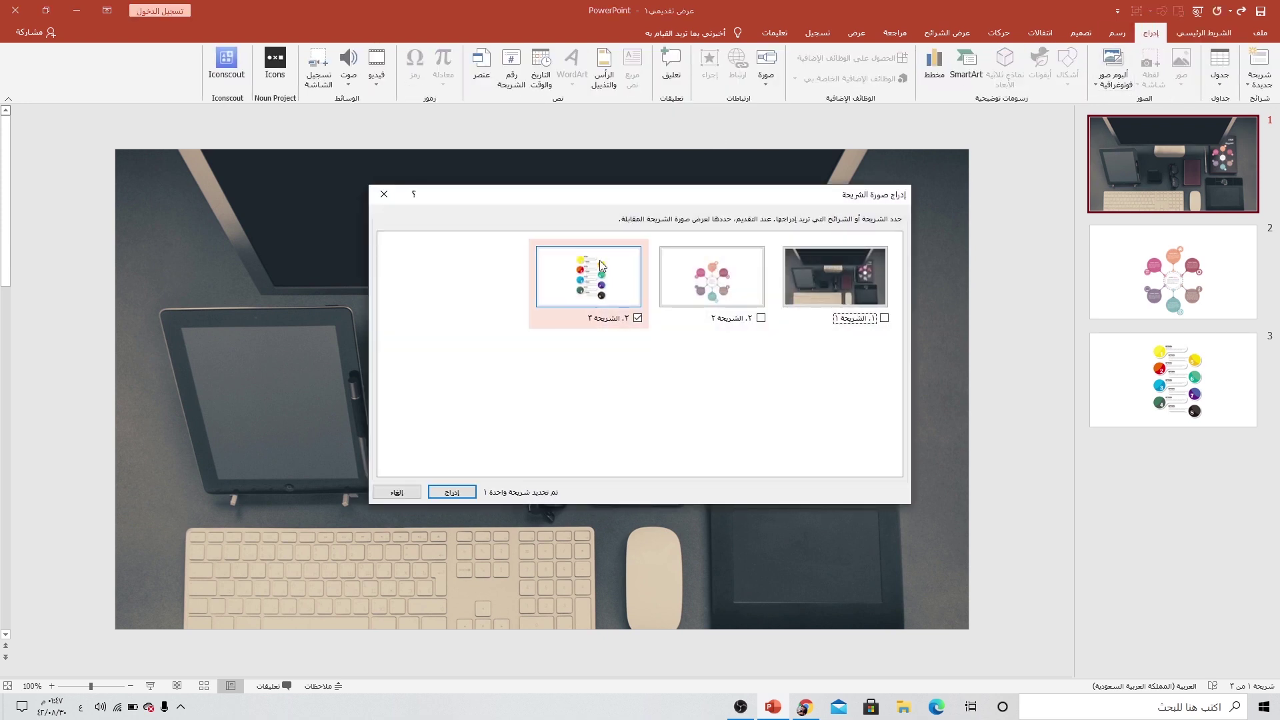
pyautogui.click(452, 493)
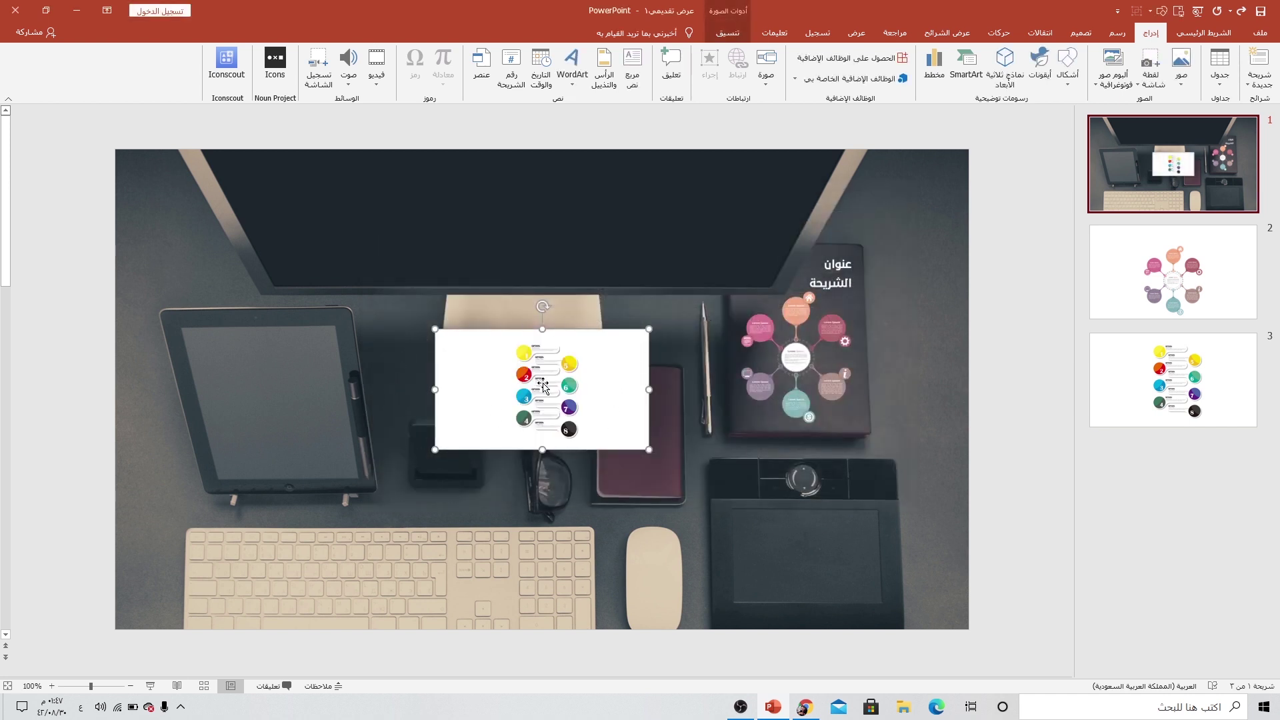
# Give the zoom a transparent background and Return to Zoom, place it on the notebook, and start the show.
pyautogui.click(731, 36)
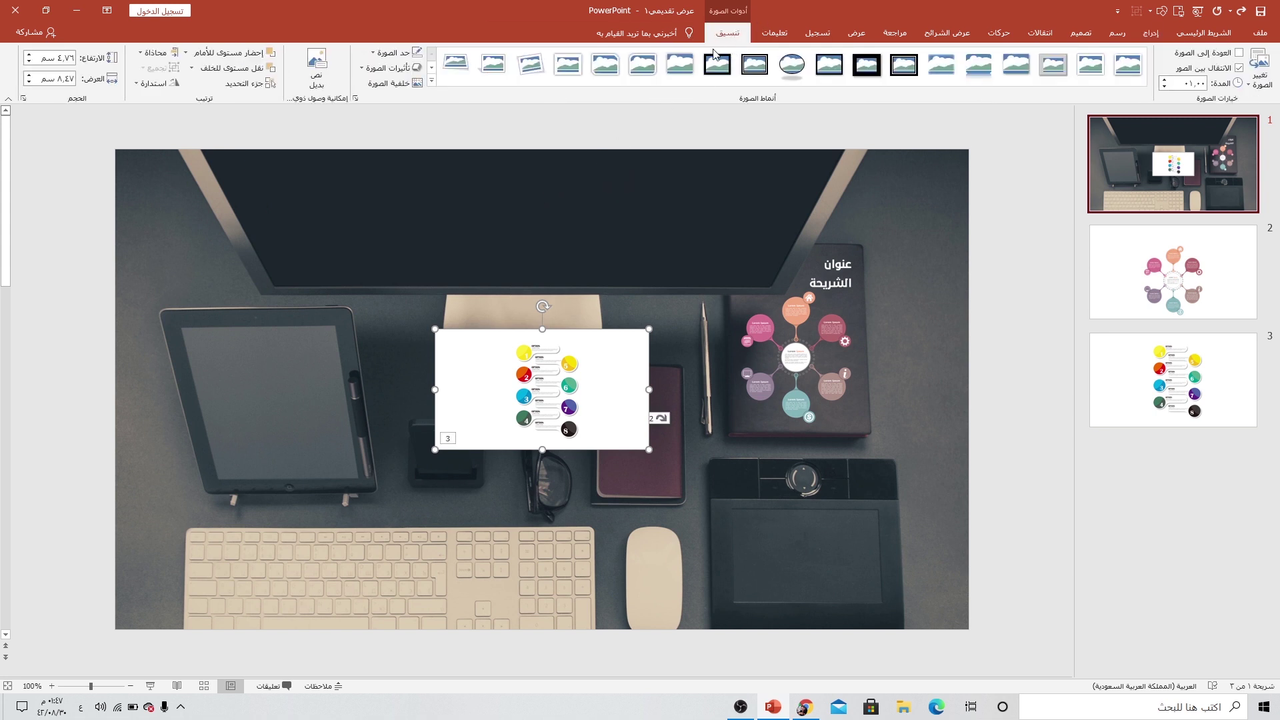
pyautogui.click(390, 83)
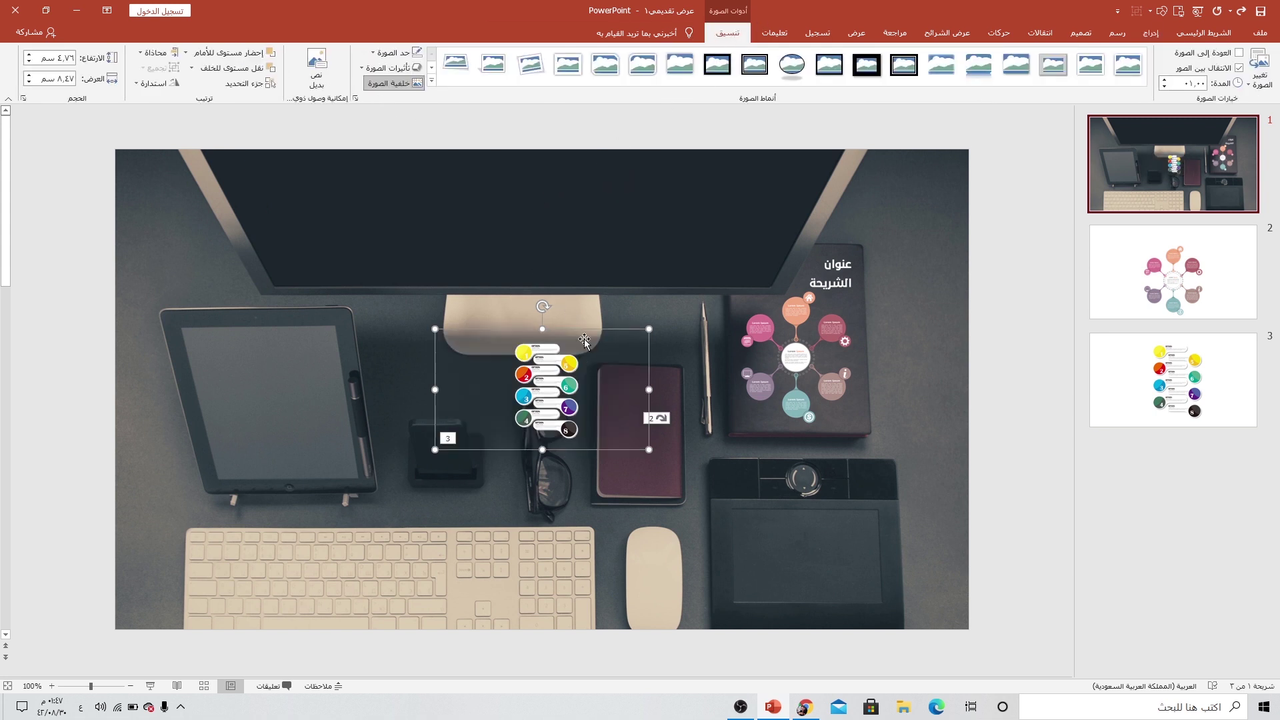
pyautogui.click(1232, 53)
pyautogui.moveTo(534, 383); pyautogui.dragTo(634, 428)
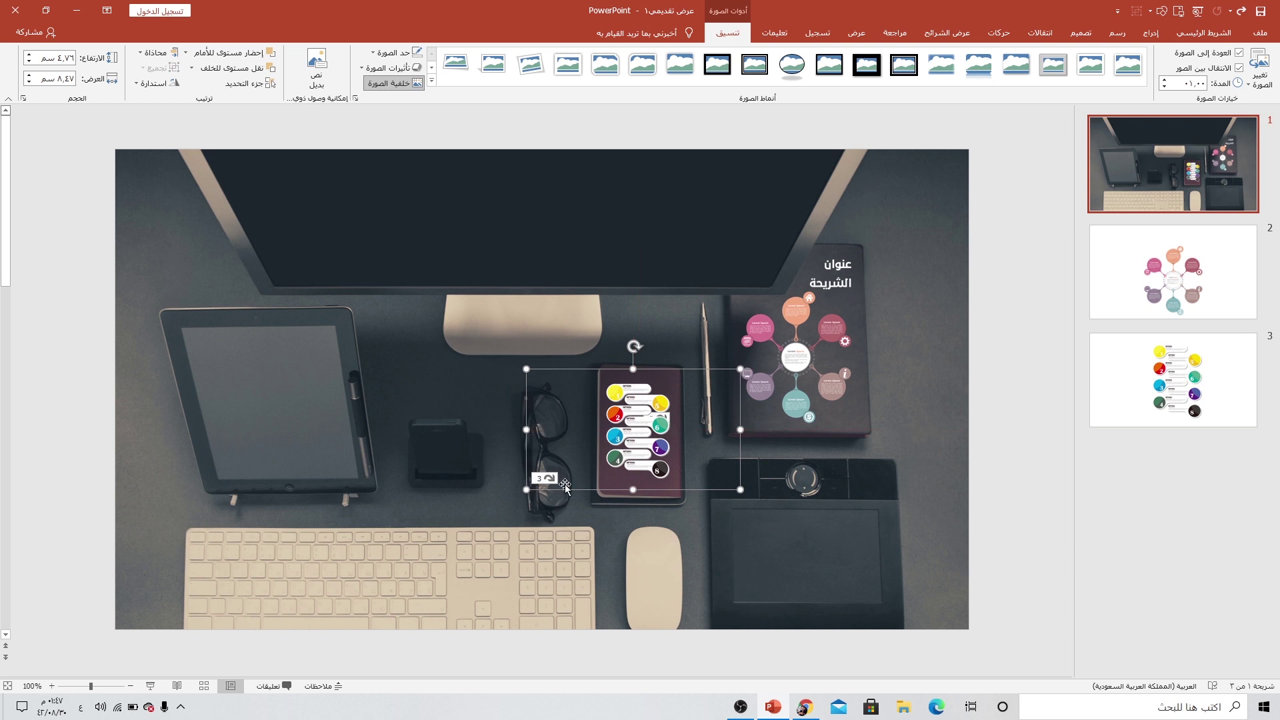
pyautogui.moveTo(516, 497); pyautogui.dragTo(515, 495)
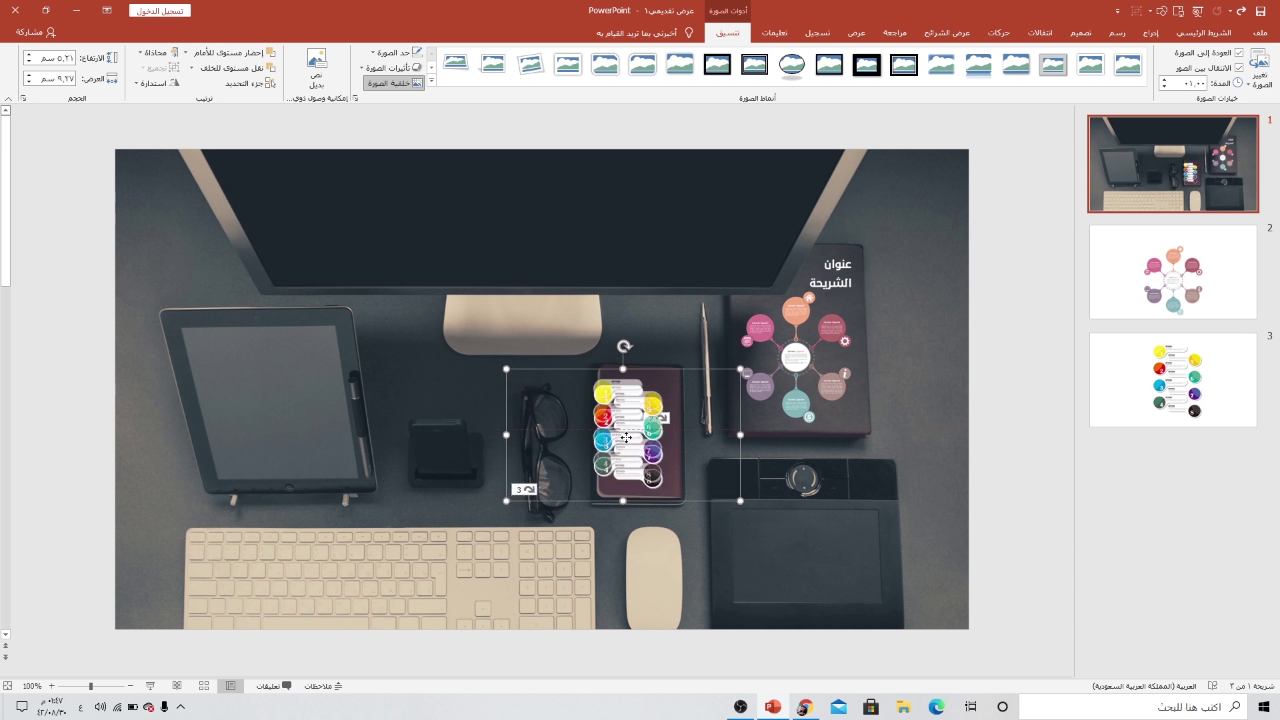
pyautogui.click(418, 437)
pyautogui.click(230, 686)
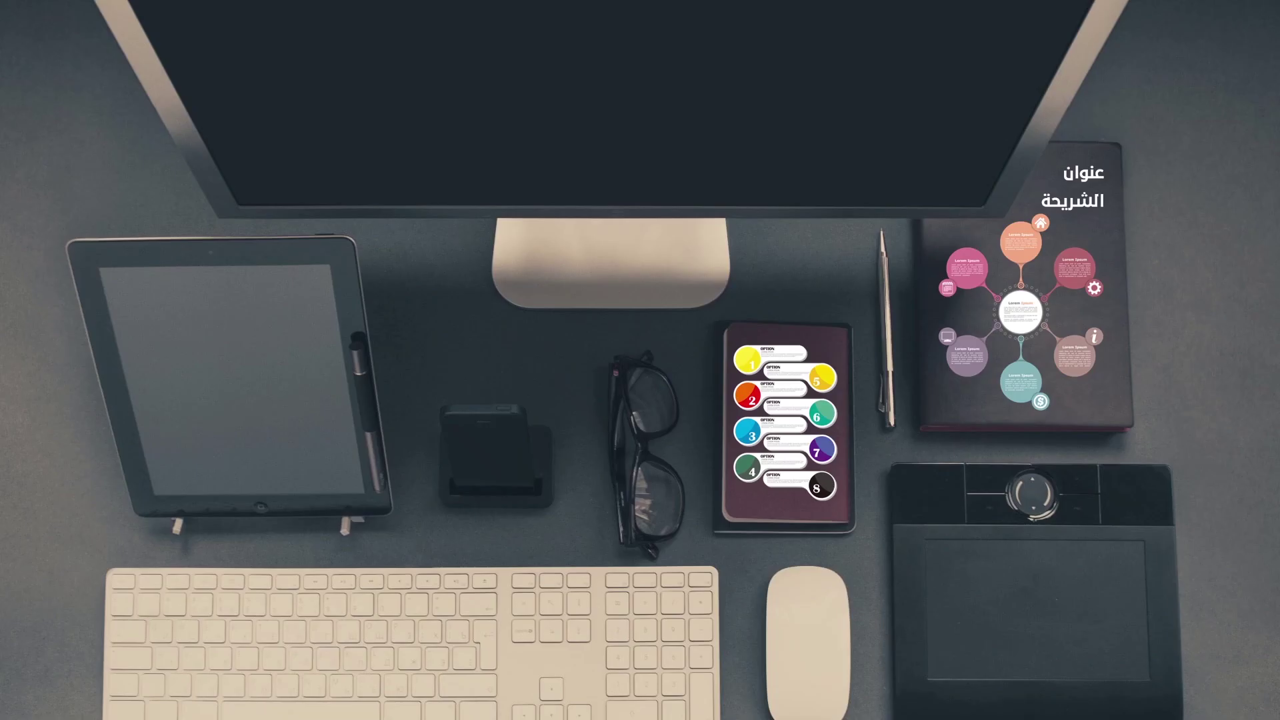
# Zoom into the book's circle diagram and the notebook's numbered options, returning each time.
pyautogui.click(1027, 315)
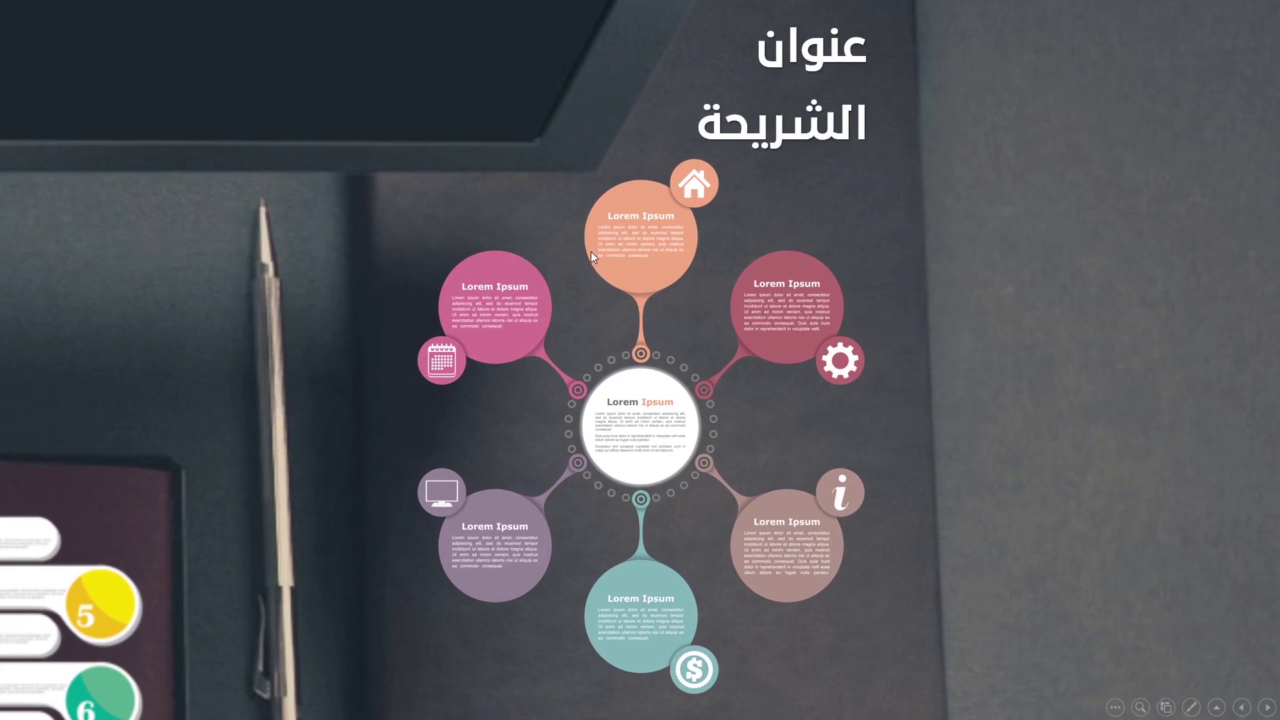
pyautogui.click(996, 403)
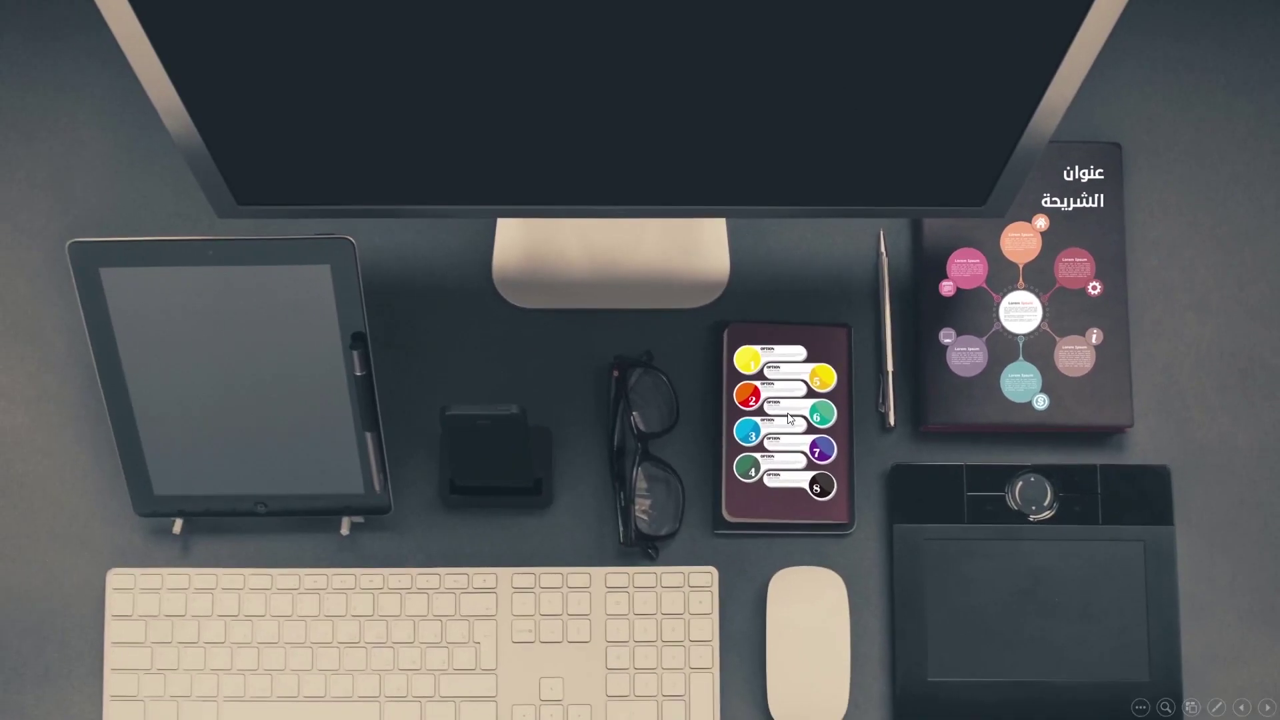
pyautogui.click(782, 437)
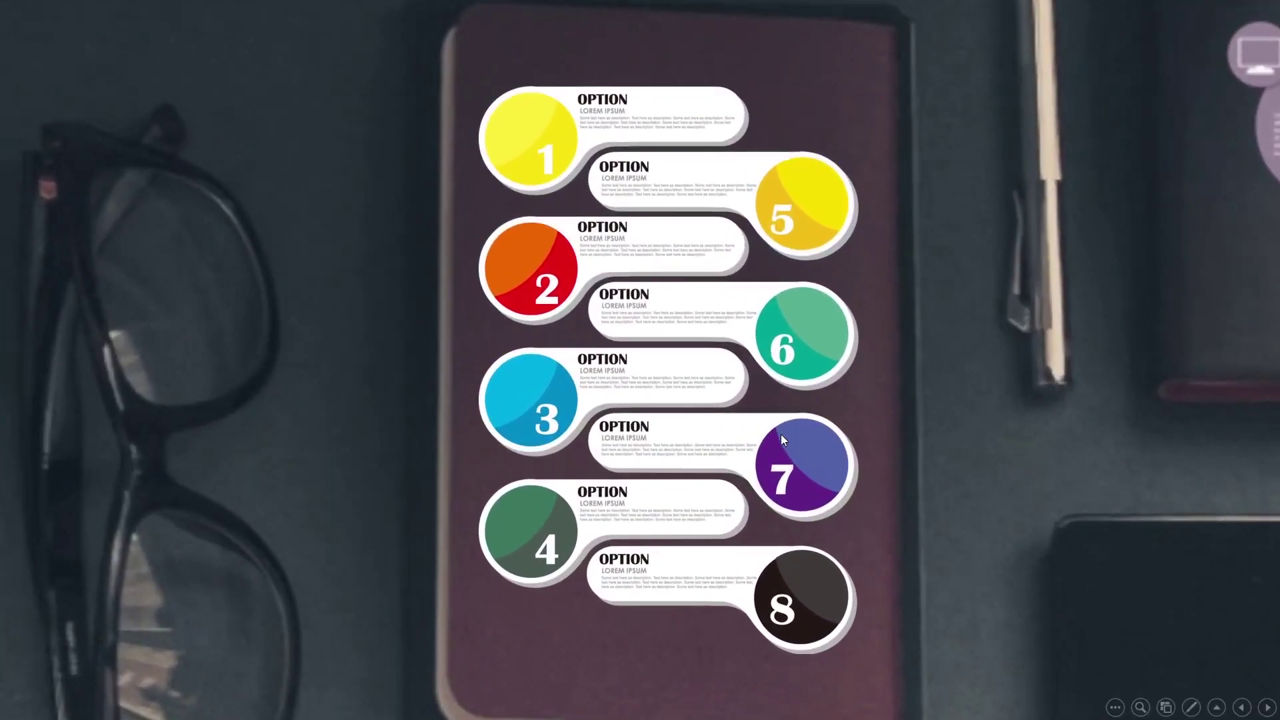
pyautogui.click(747, 430)
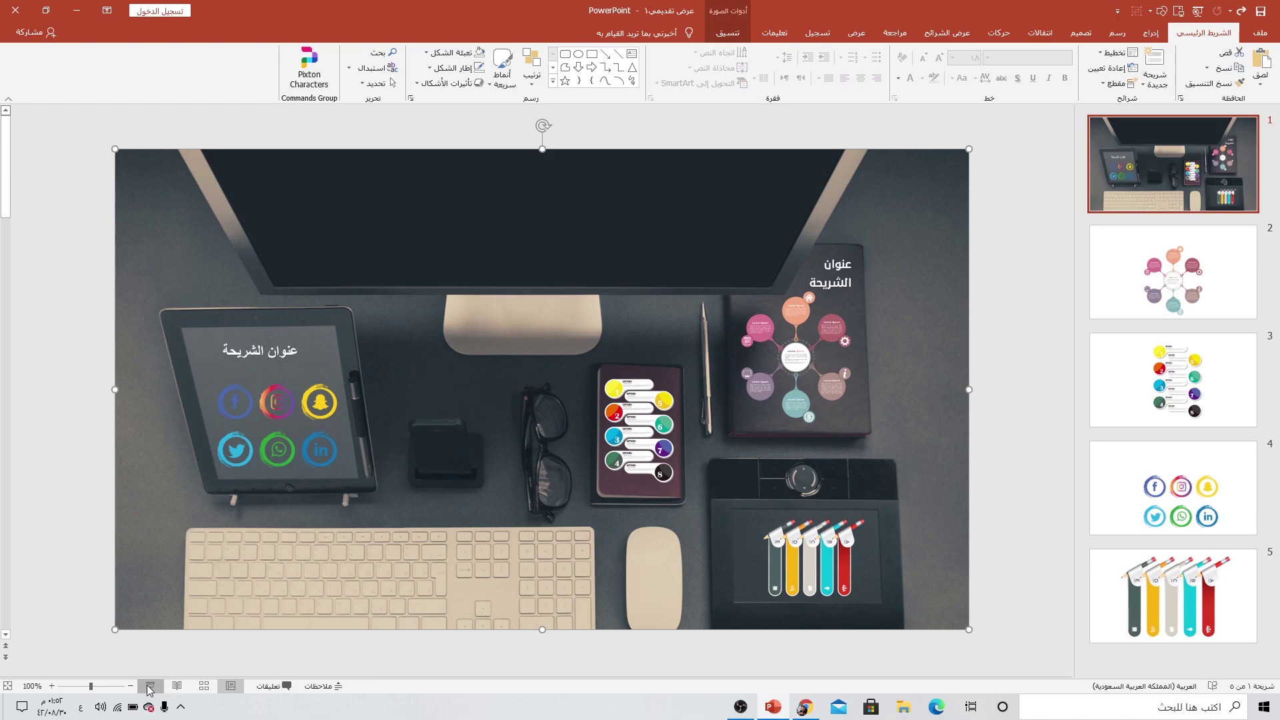
# Present from slide 1, zooming into the social icons, pencil steps, numbered options and circle diagram, returning after each.
pyautogui.click(149, 687)
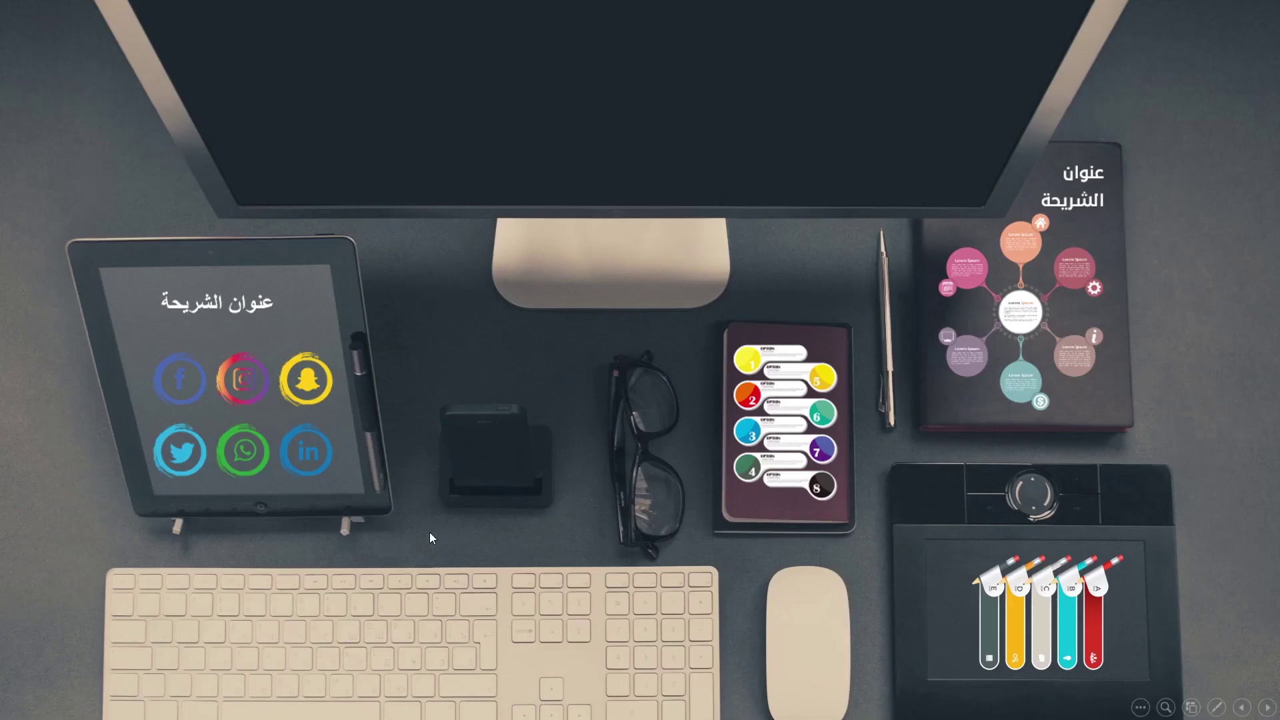
pyautogui.click(256, 382)
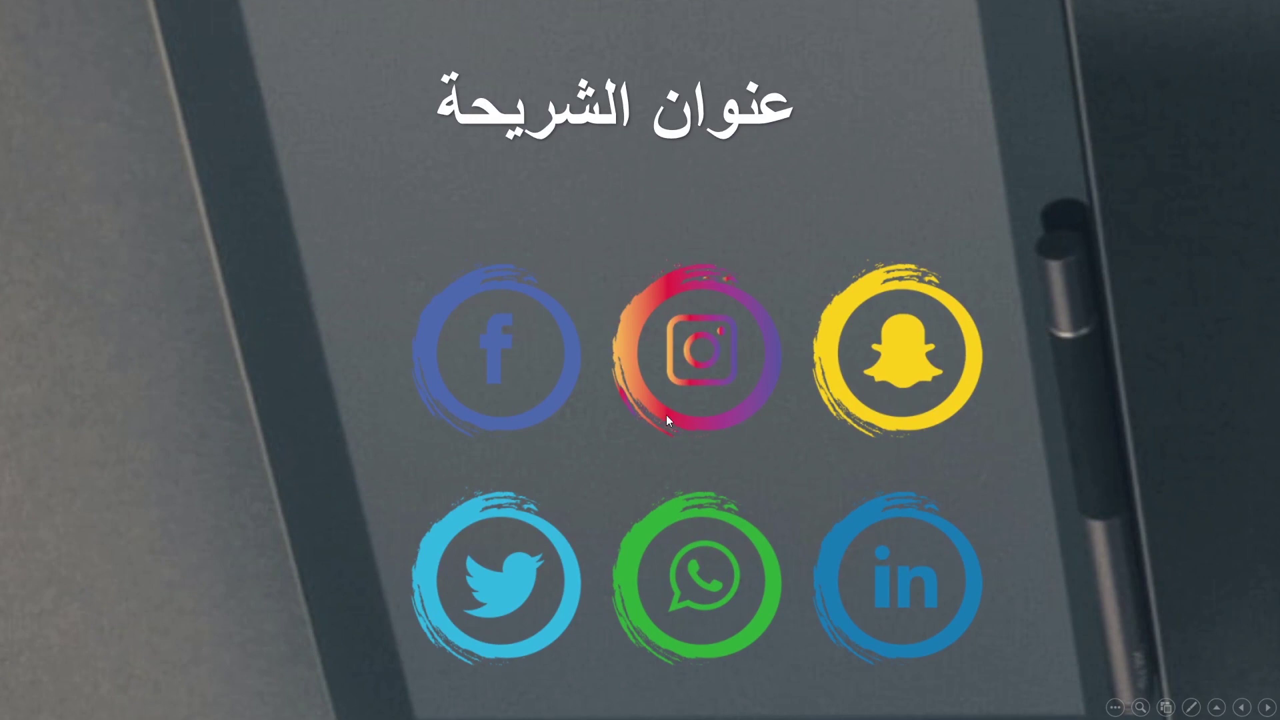
pyautogui.click(493, 401)
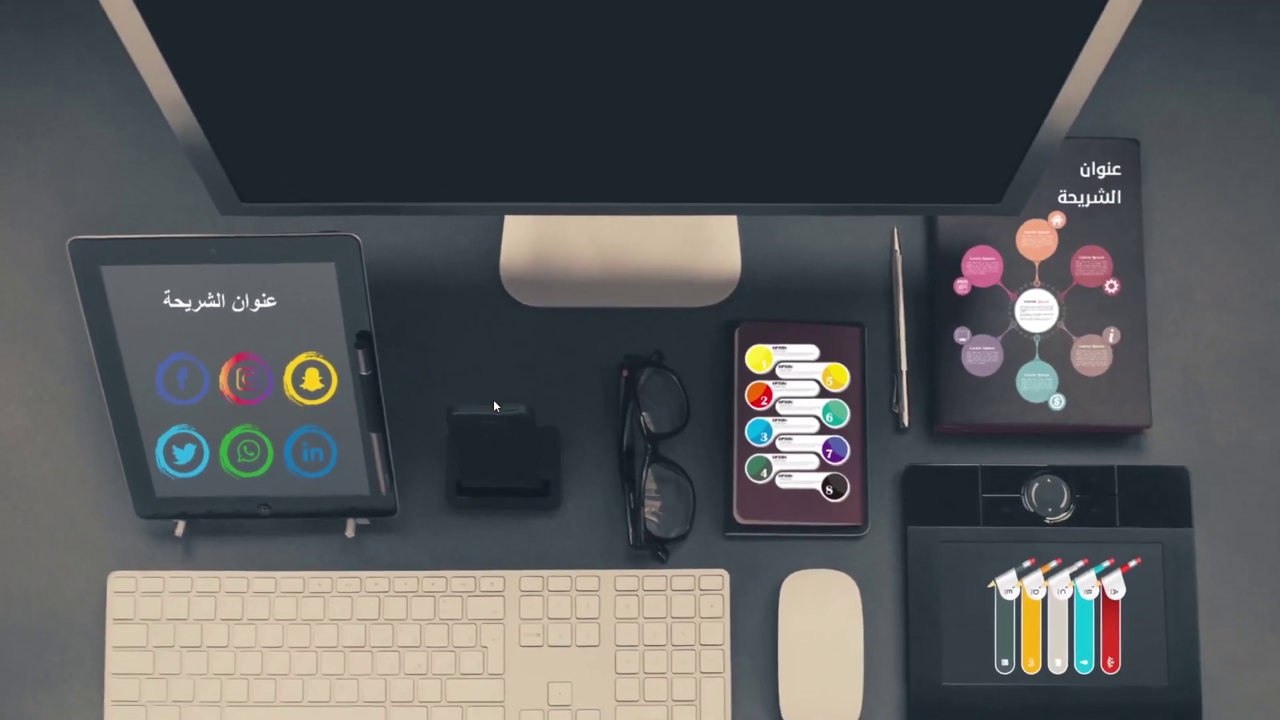
pyautogui.click(1018, 602)
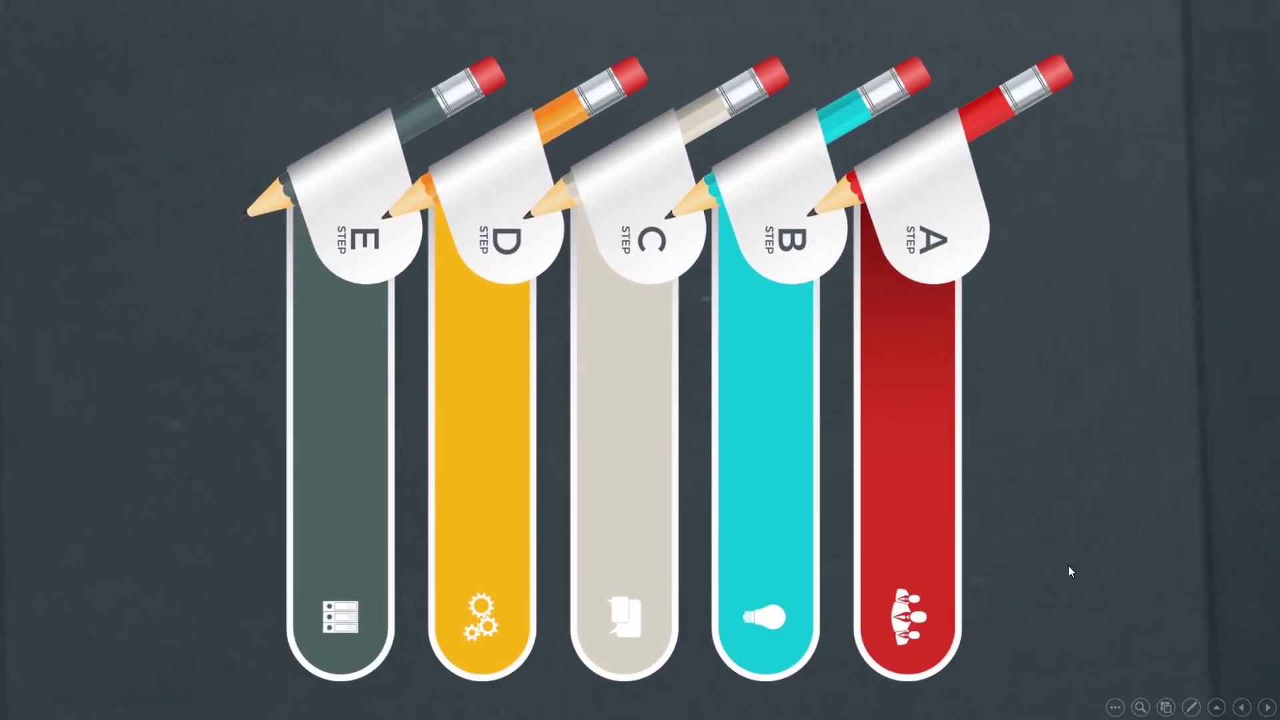
pyautogui.click(1068, 565)
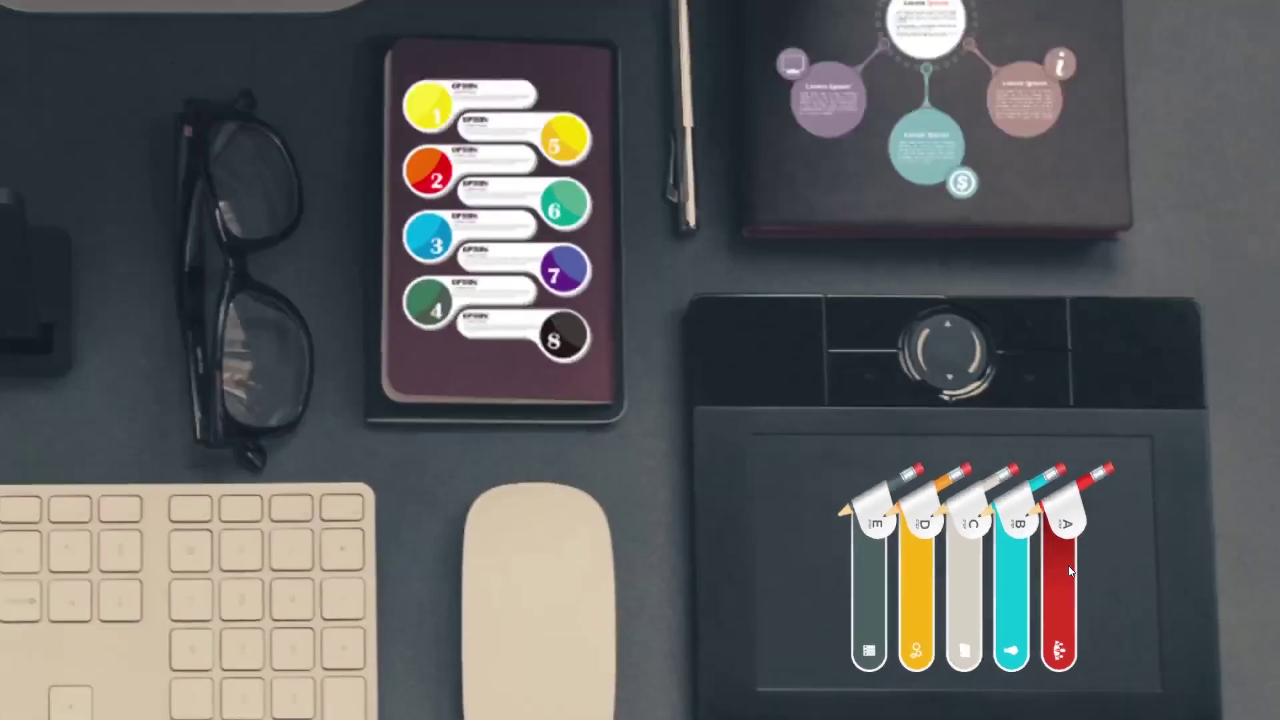
pyautogui.click(787, 434)
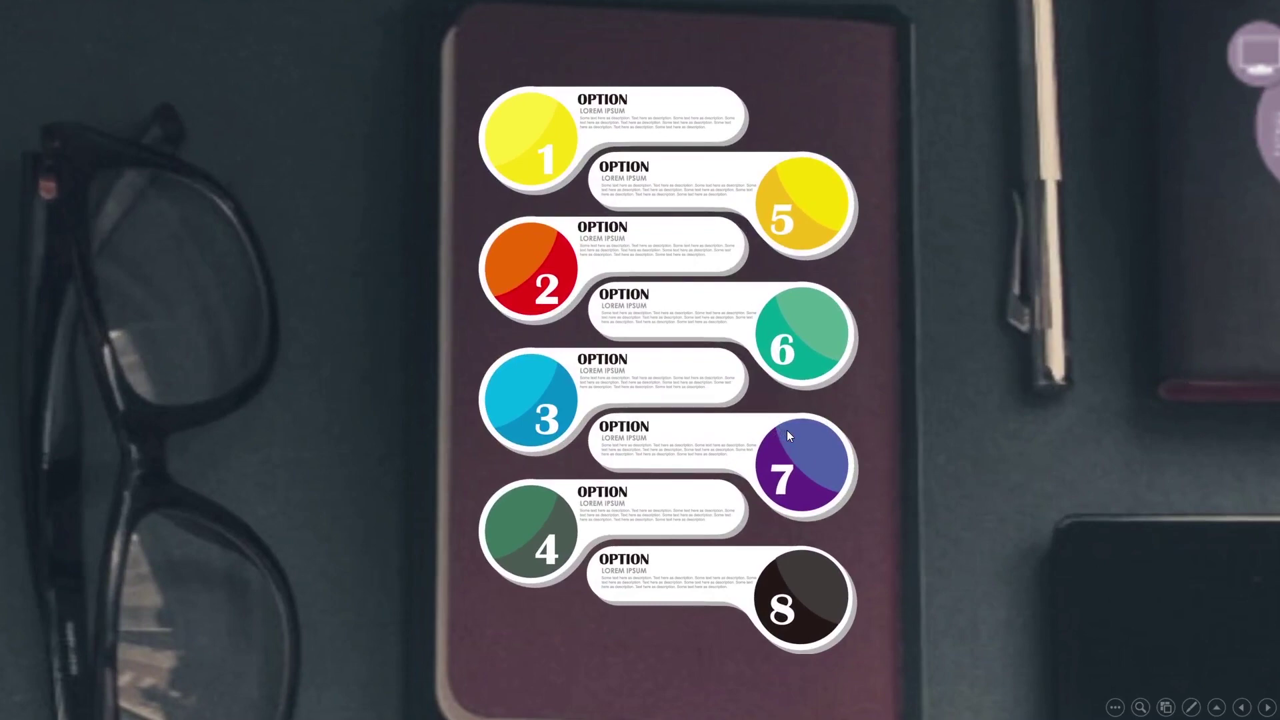
pyautogui.click(787, 431)
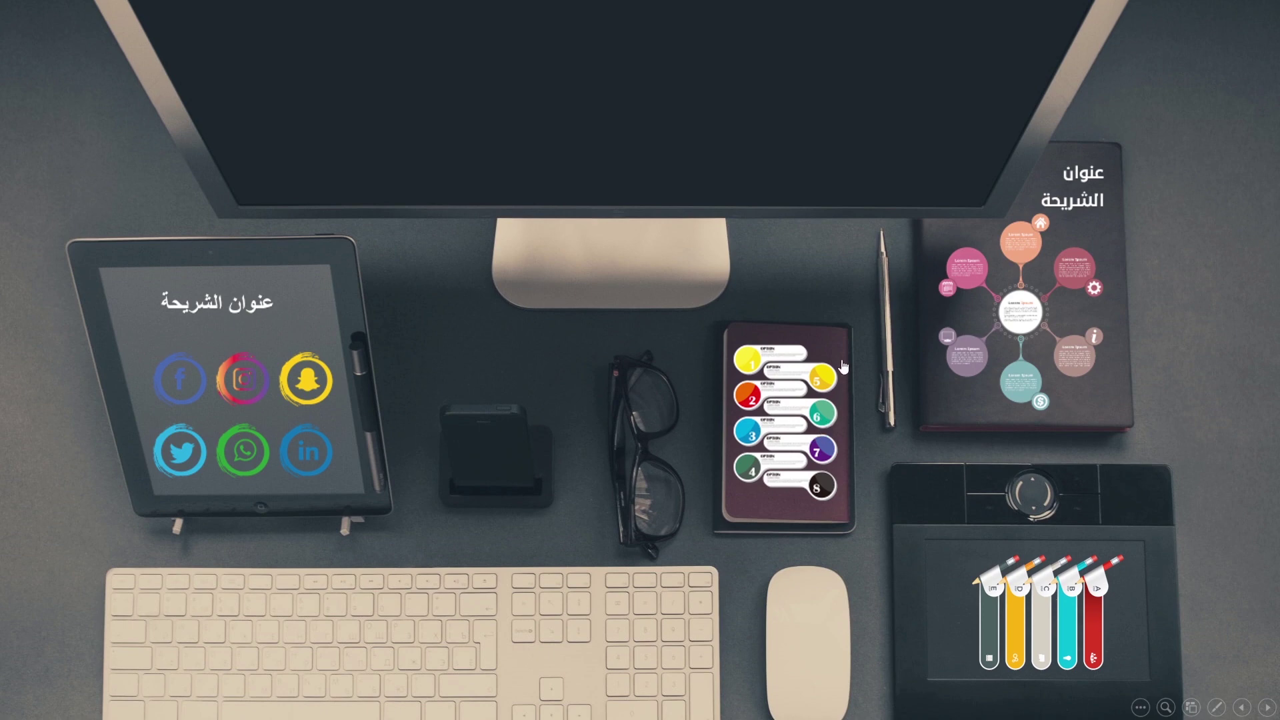
pyautogui.click(1043, 324)
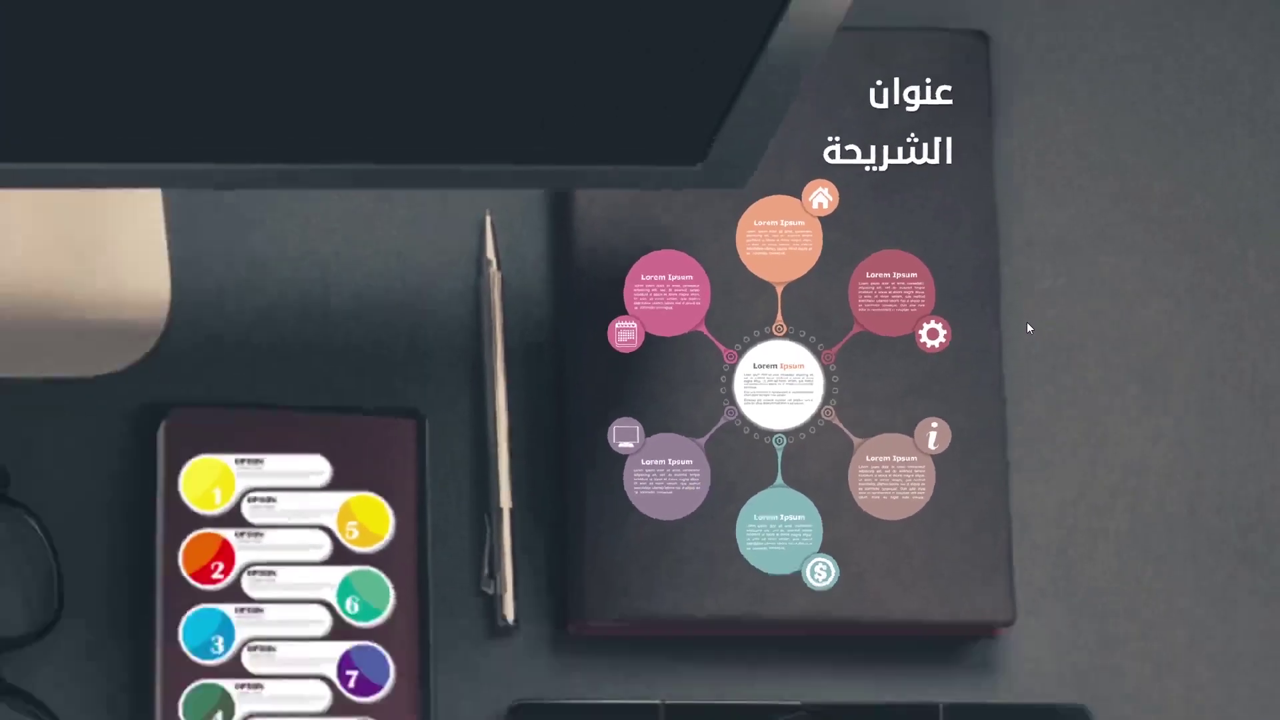
pyautogui.click(1027, 323)
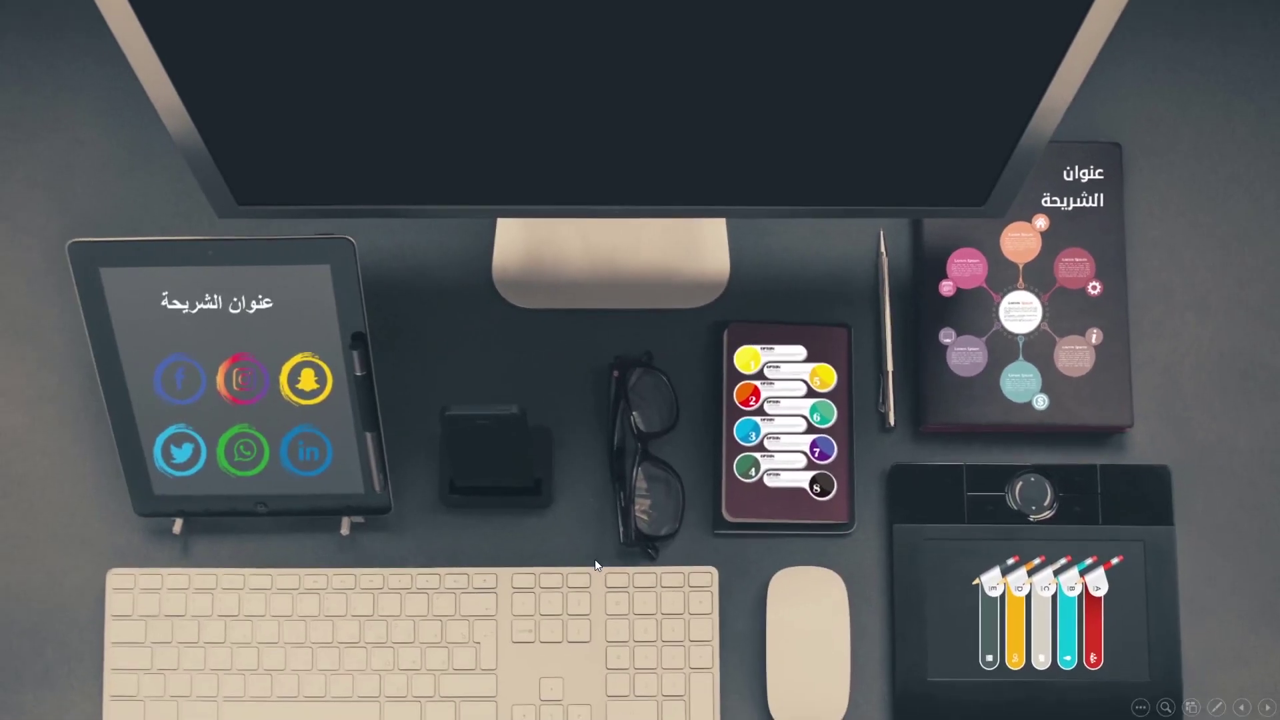